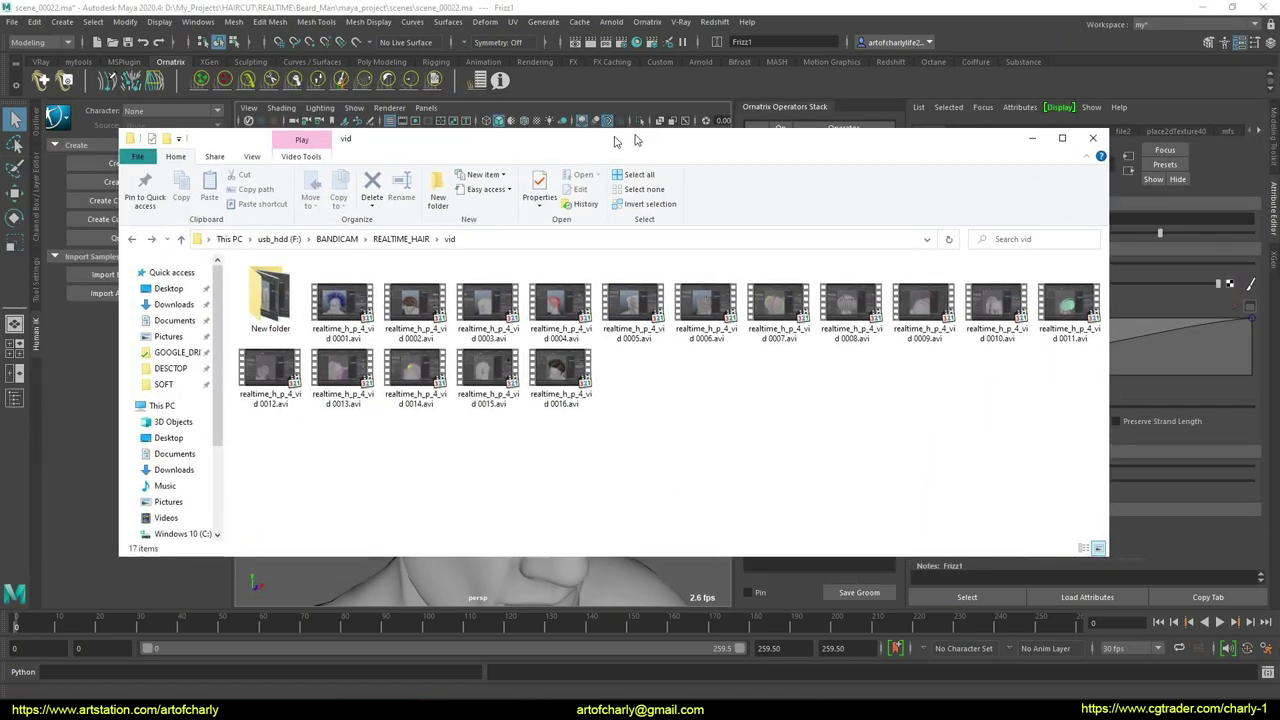
Examine the Realtime Hair Part 5 WIP-01 post on Boosty, then switch to the vid folder in File Explorer.
key("super+Up")
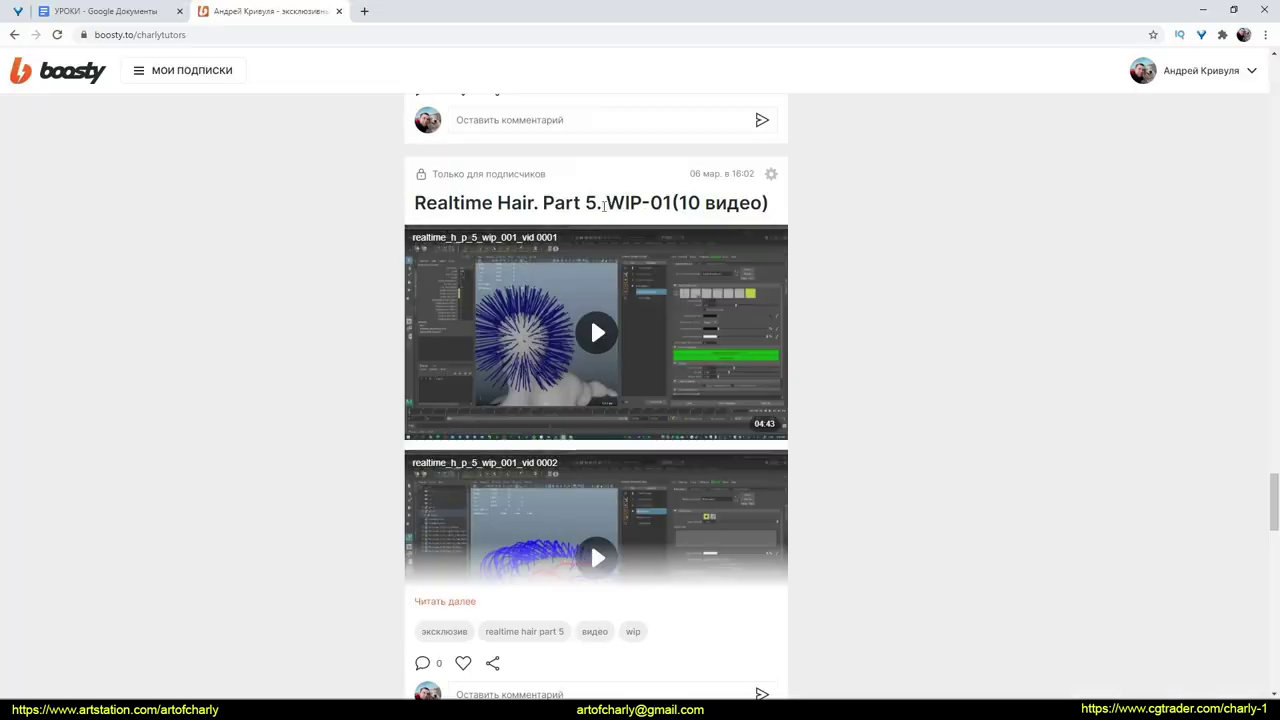
left_click_drag(606, 202, 665, 202)
left_click_drag(775, 204, 677, 204)
left_click(877, 276)
mouse_move(530, 708)
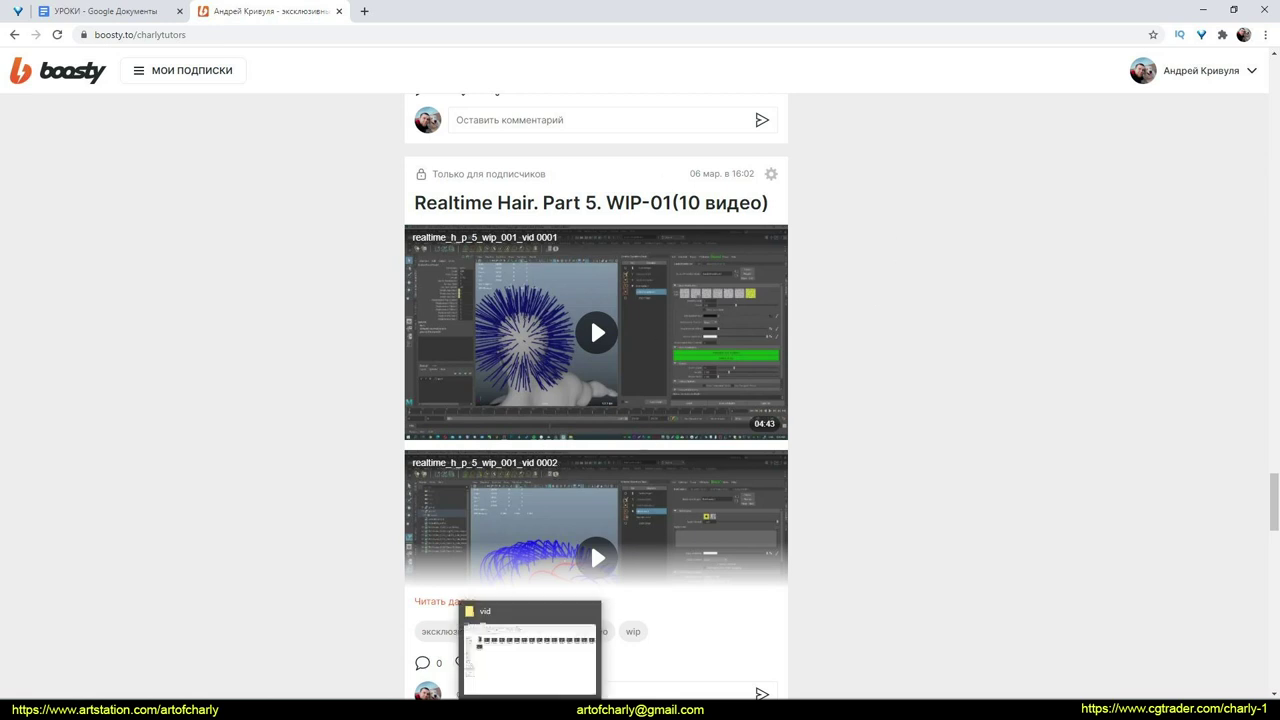
left_click(530, 650)
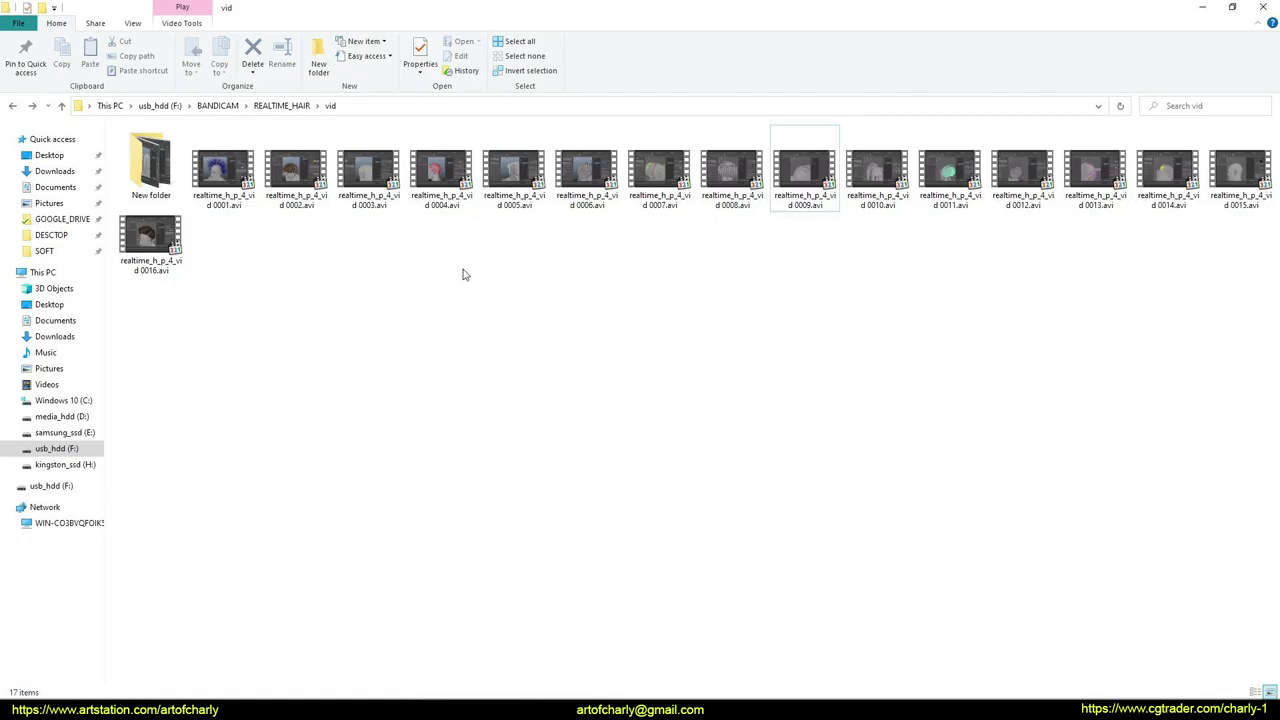
Mark up the first two video files in the vid folder with on-screen ink and handwrite PART 5 below them.
mouse_move(205, 222)
left_mouse_down()
mouse_move(323, 224)
mouse_move(323, 134)
mouse_move(186, 140)
mouse_move(322, 226)
left_mouse_up()
mouse_move(238, 135)
left_mouse_down()
mouse_move(205, 154)
mouse_move(298, 184)
mouse_move(285, 197)
left_mouse_up()
mouse_move(217, 270)
left_mouse_down()
mouse_move(297, 287)
mouse_move(334, 272)
left_mouse_up()
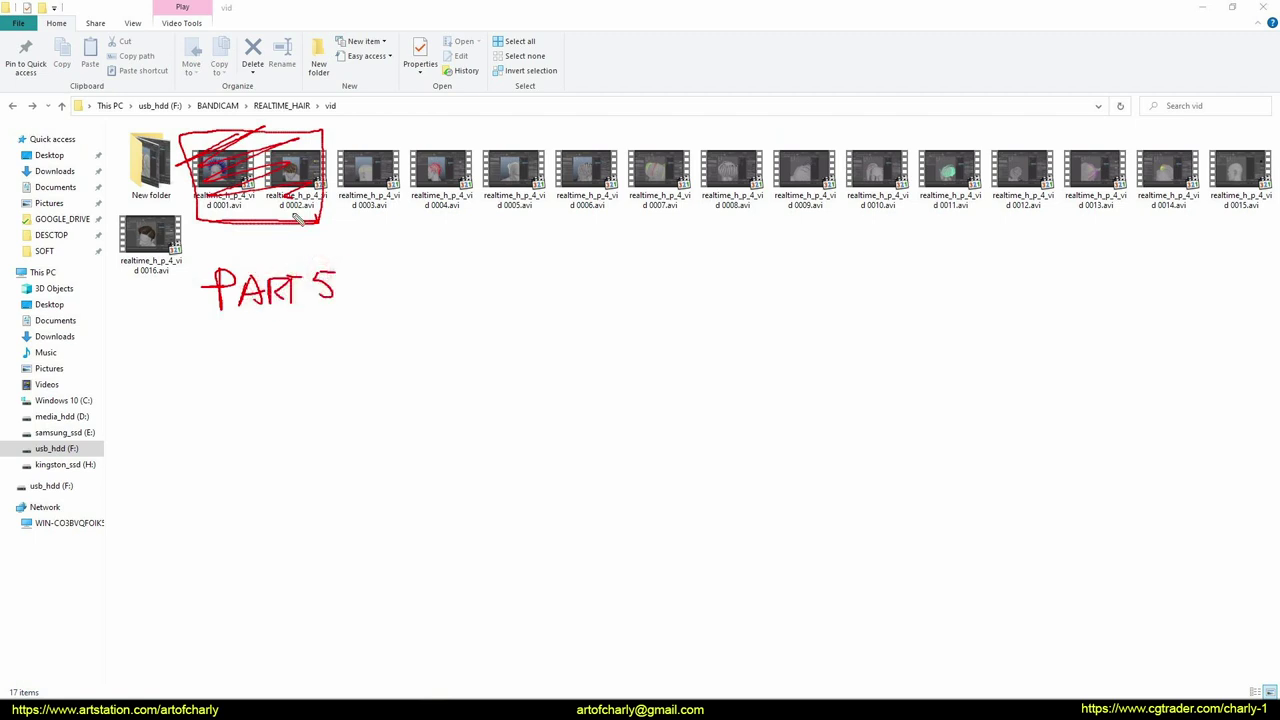
mouse_move(237, 117)
left_mouse_down()
mouse_move(345, 200)
mouse_move(337, 244)
left_mouse_up()
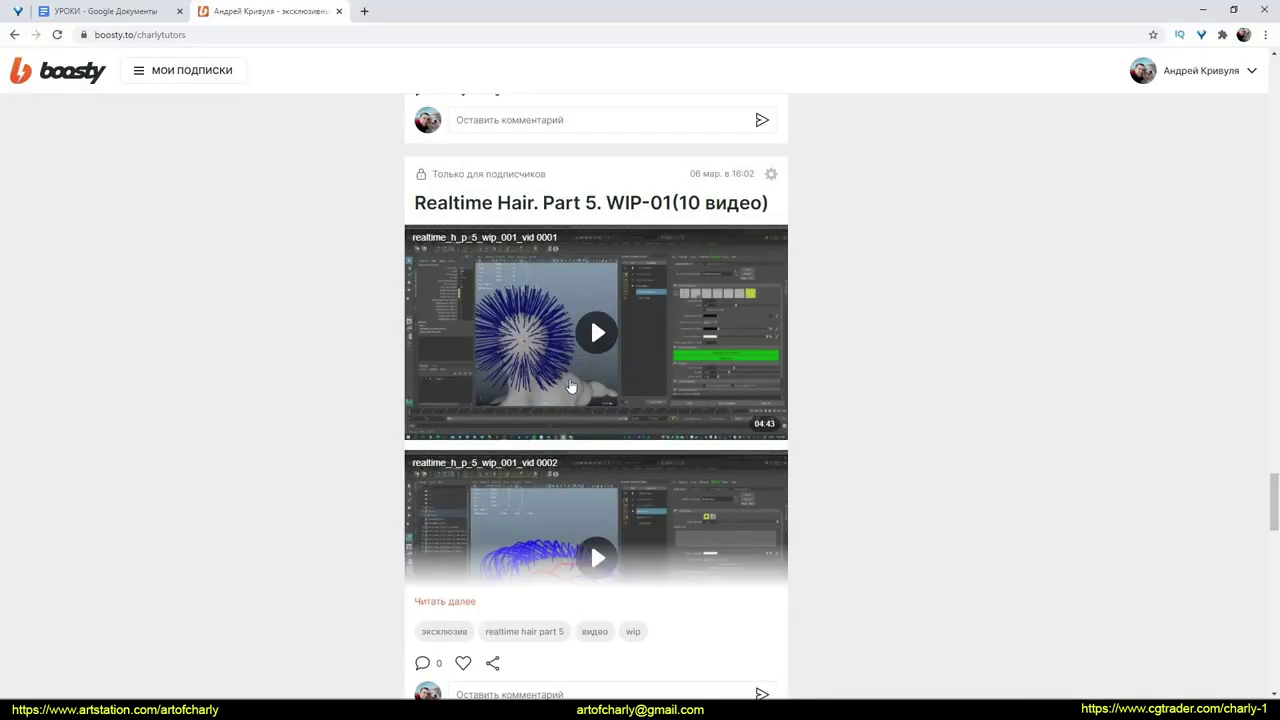
Switch to the Boosty page in the browser and review the discount posts, author description, goals and subscription levels.
scroll(377, 286, "up", 5)
scroll(306, 386, "up", 20)
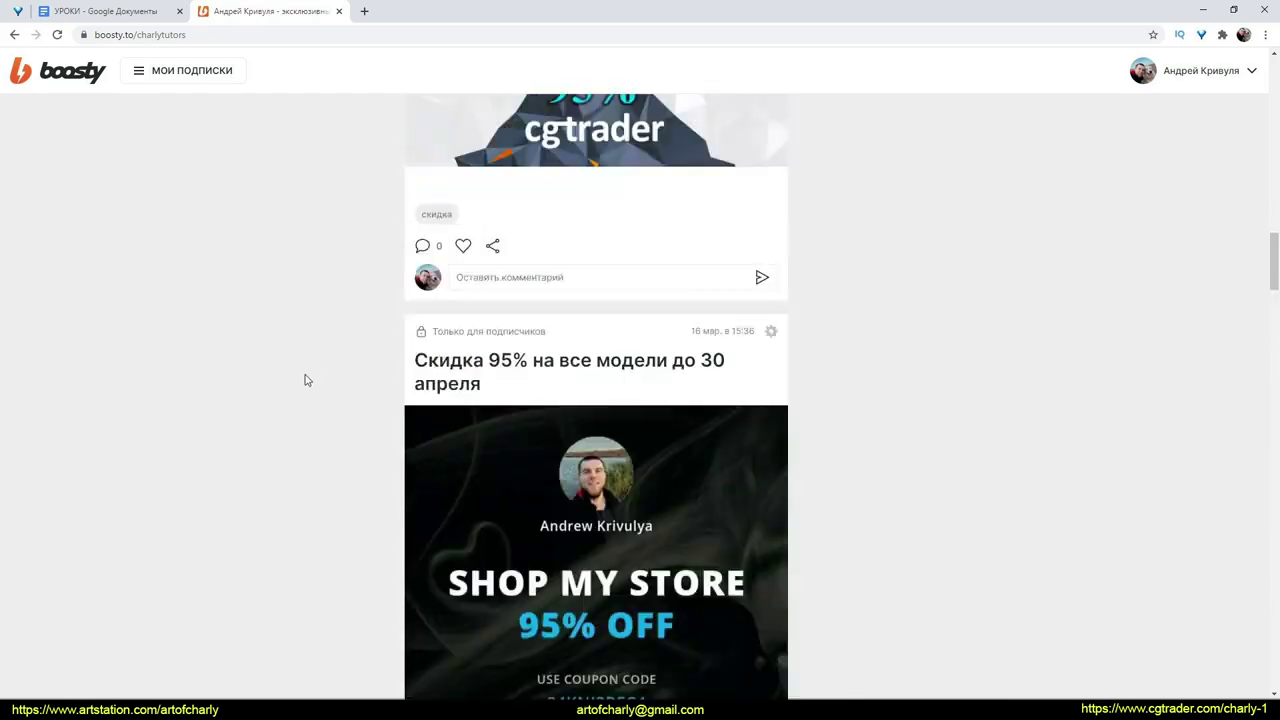
scroll(650, 311, "down", 6)
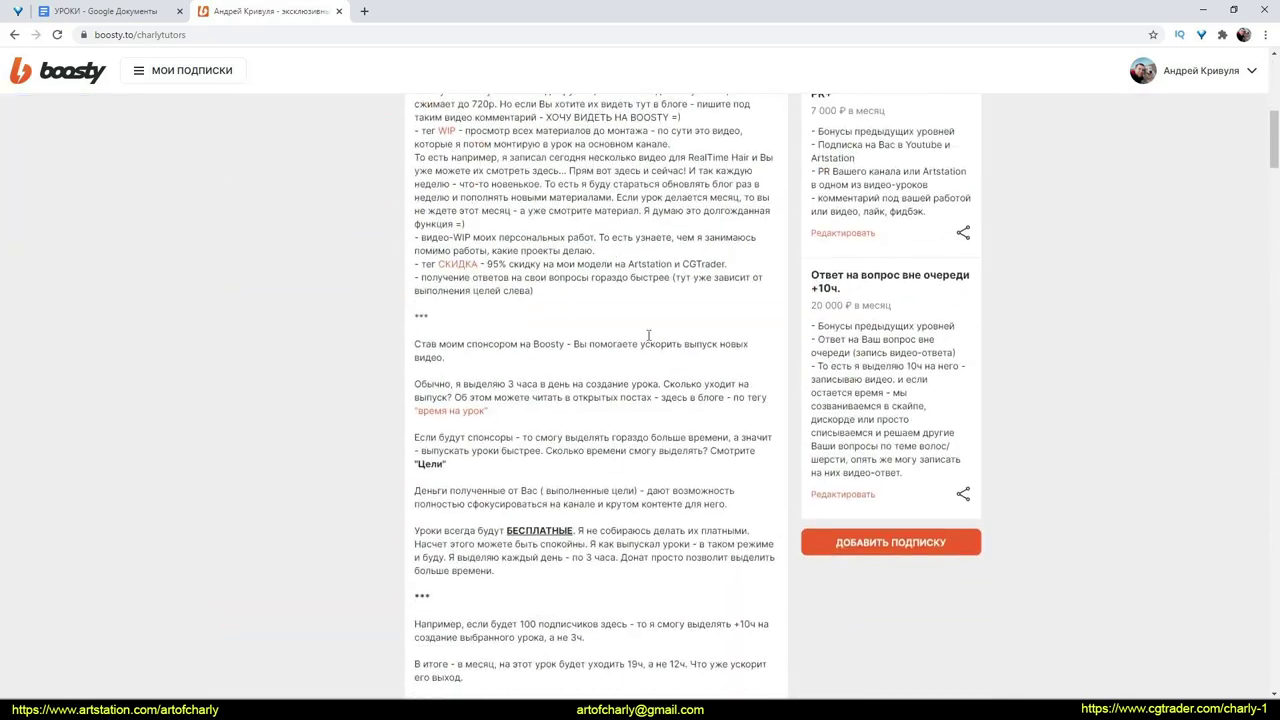
scroll(544, 366, "up", 5)
mouse_move(360, 310)
left_mouse_down()
mouse_move(191, 446)
mouse_move(440, 420)
left_mouse_up()
key("Escape")
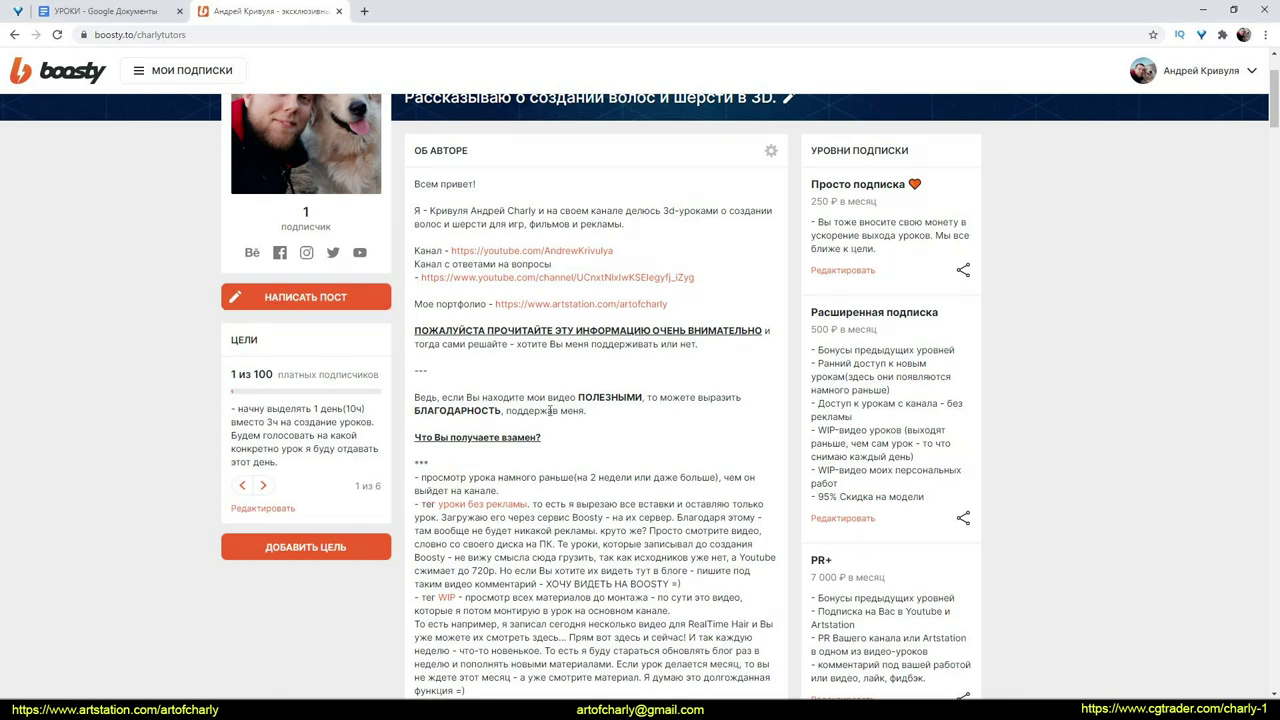
scroll(547, 413, "up", 2)
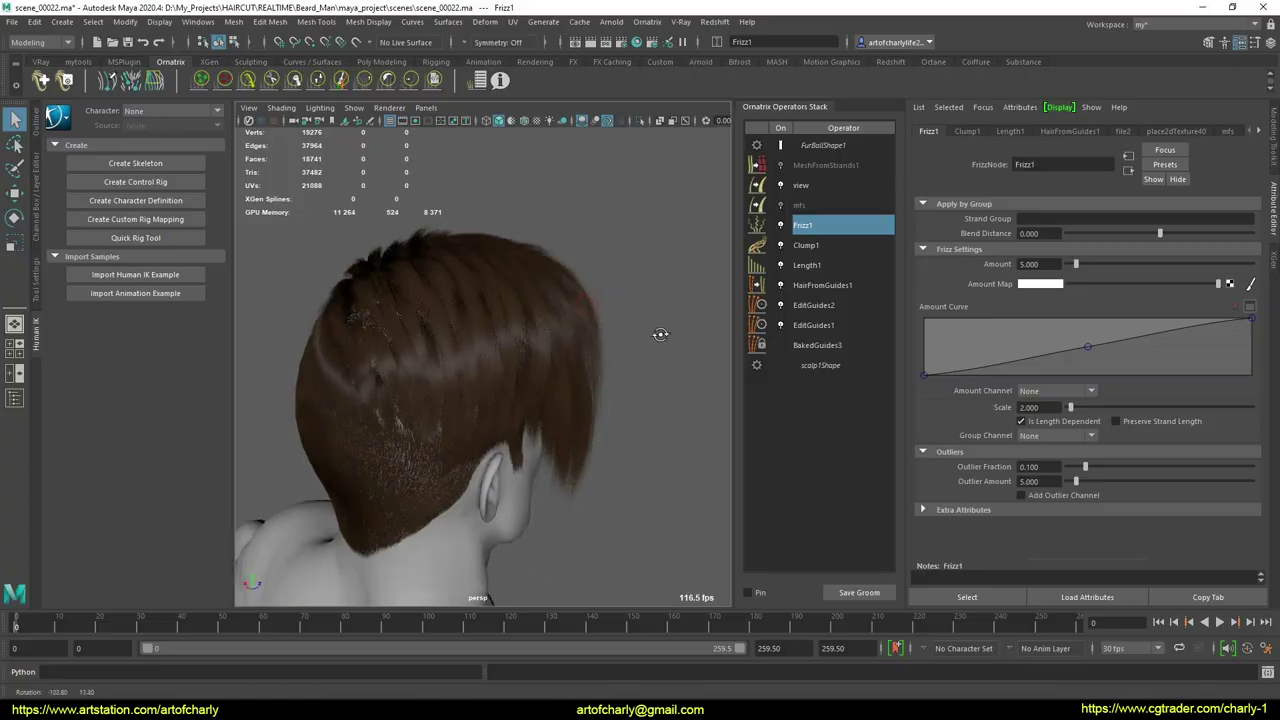
Switch to Maya and examine the groomed haircut from the back, top, side and front, including the parting and shaved side.
left_click_drag(480, 335, 463, 358, "alt")
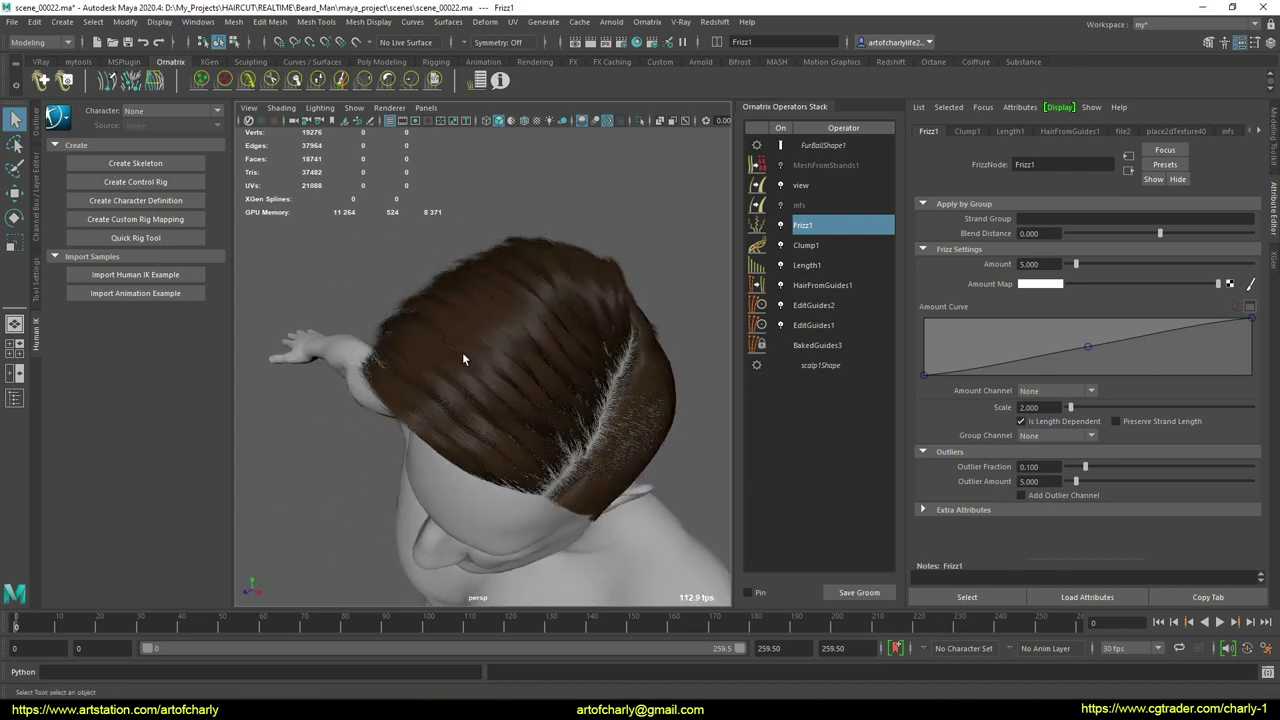
left_click_drag(538, 366, 567, 420, "alt")
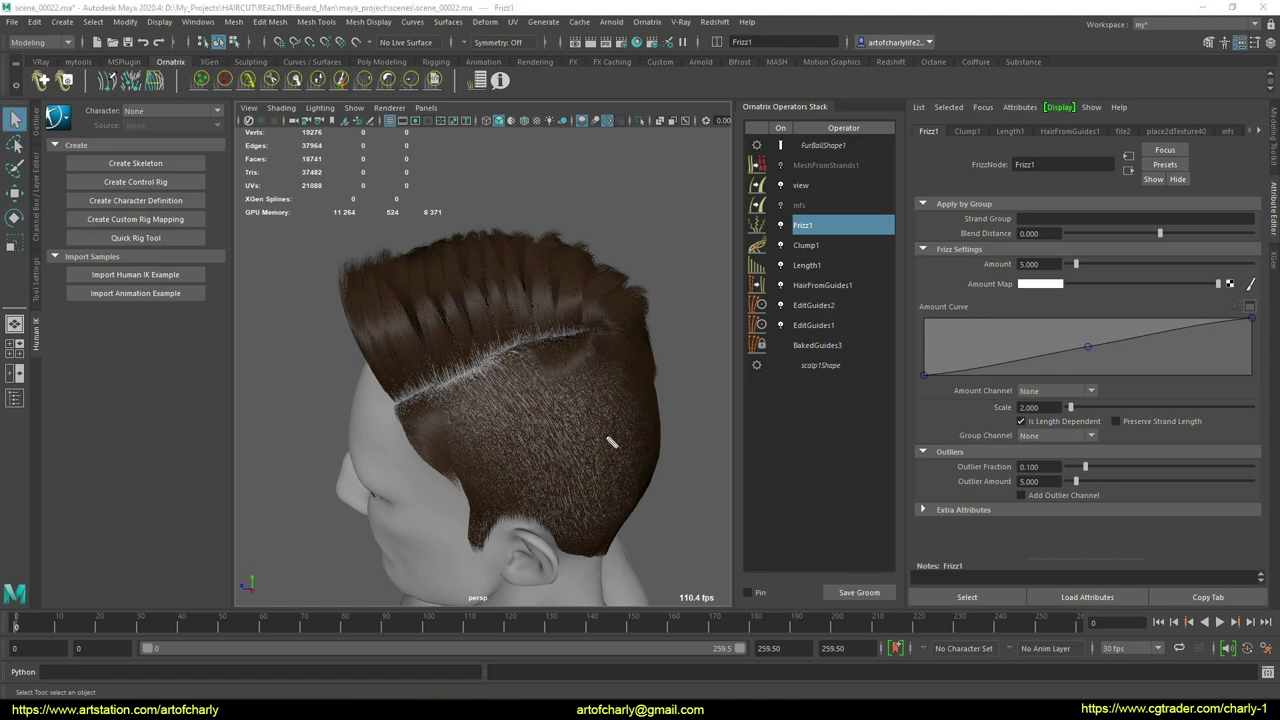
left_click_drag(669, 345, 612, 333)
left_click_drag(578, 216, 340, 268)
key("Escape")
middle_click_drag(437, 373, 462, 371, "alt")
left_click_drag(461, 371, 634, 394, "alt")
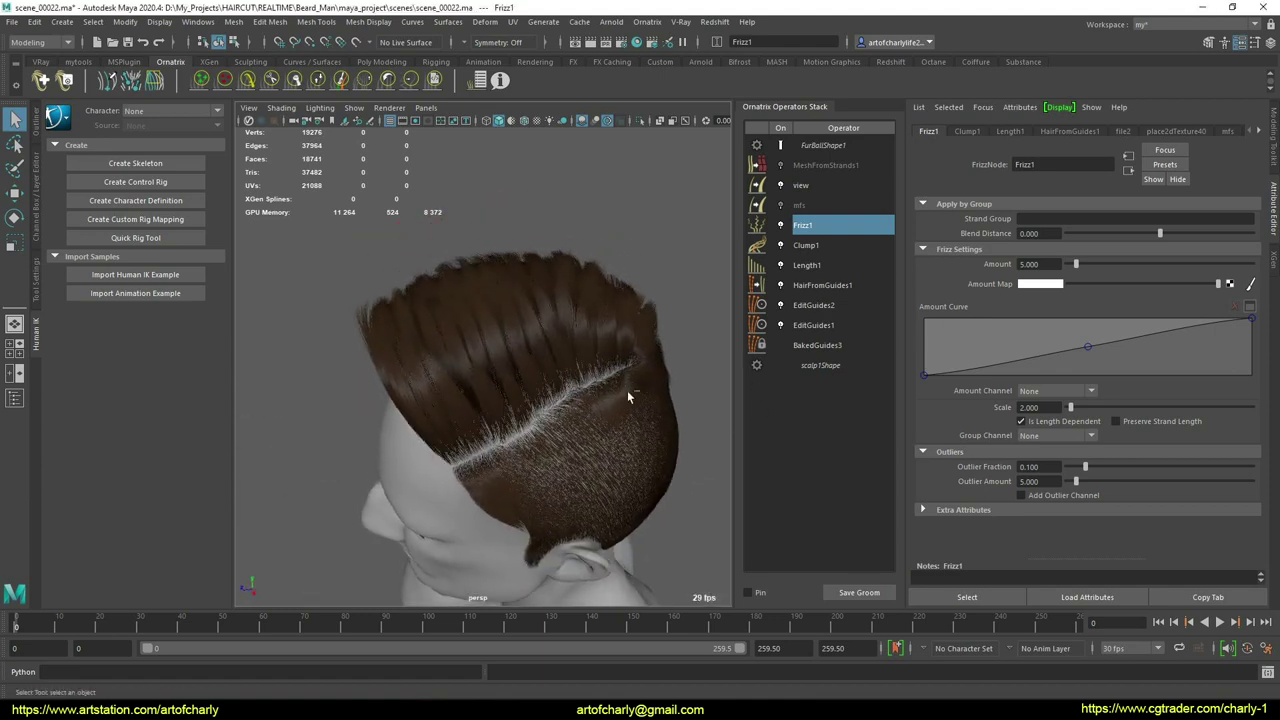
mouse_move(619, 293)
left_mouse_down()
mouse_move(691, 534)
mouse_move(430, 248)
left_mouse_up()
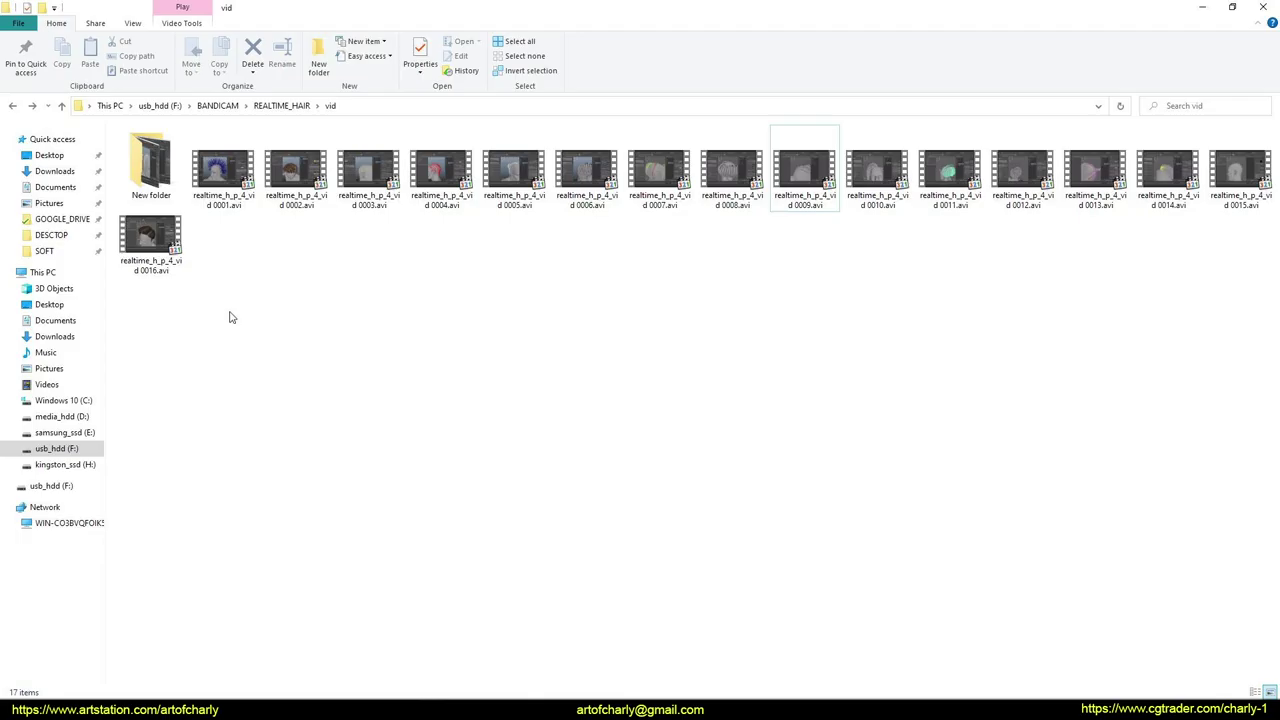
left_click_drag(126, 291, 134, 303)
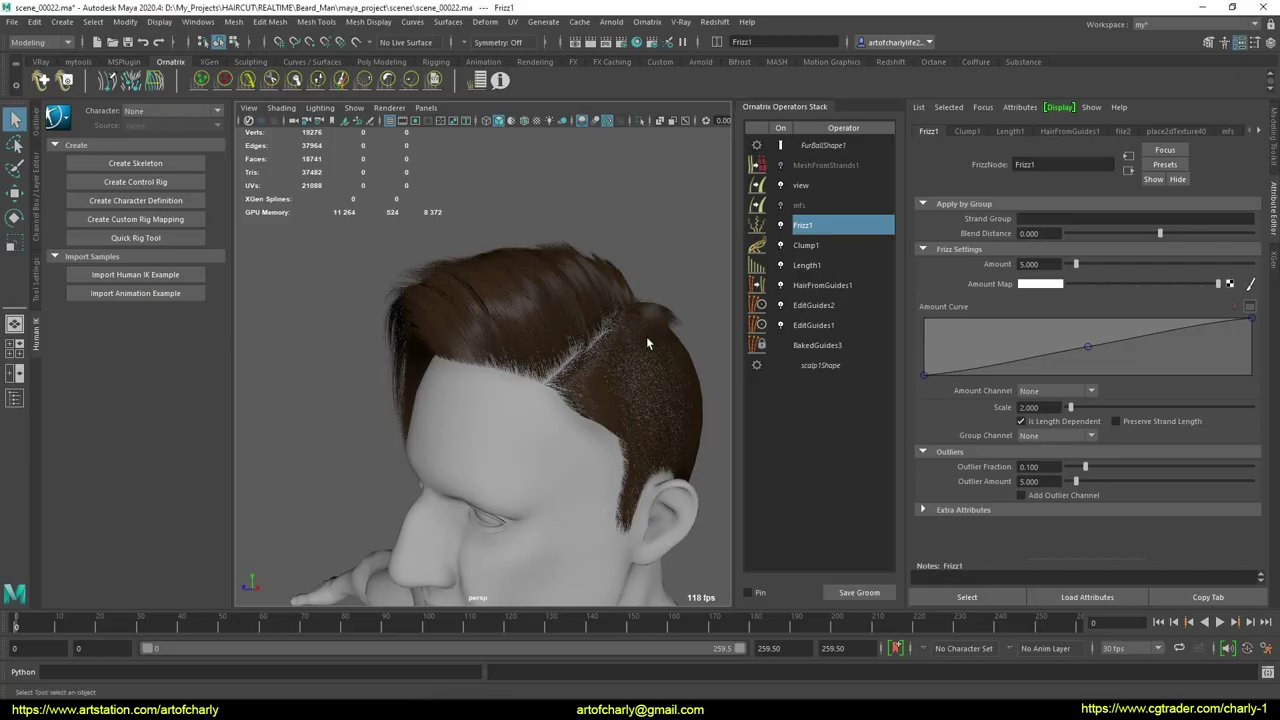
mouse_move(654, 343)
left_mouse_down("alt")
mouse_move(385, 334)
mouse_move(380, 351)
mouse_move(627, 343)
left_mouse_up("alt")
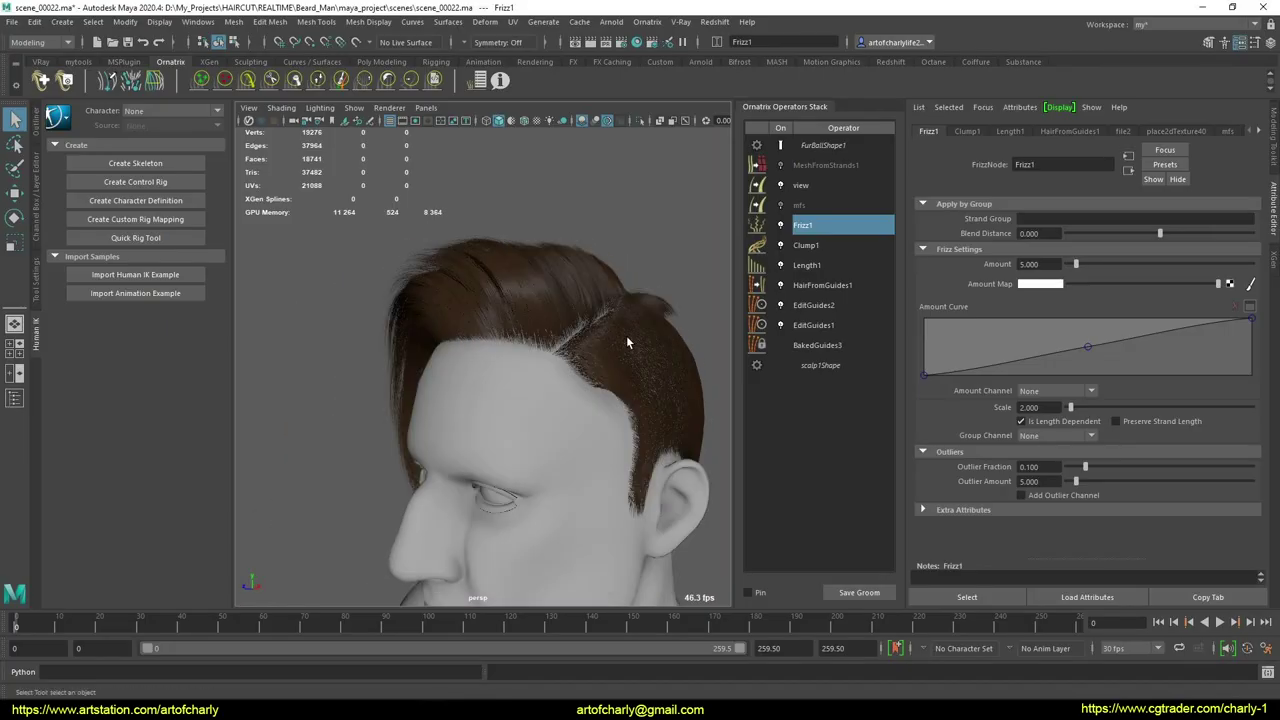
middle_click_drag(564, 420, 516, 365, "alt")
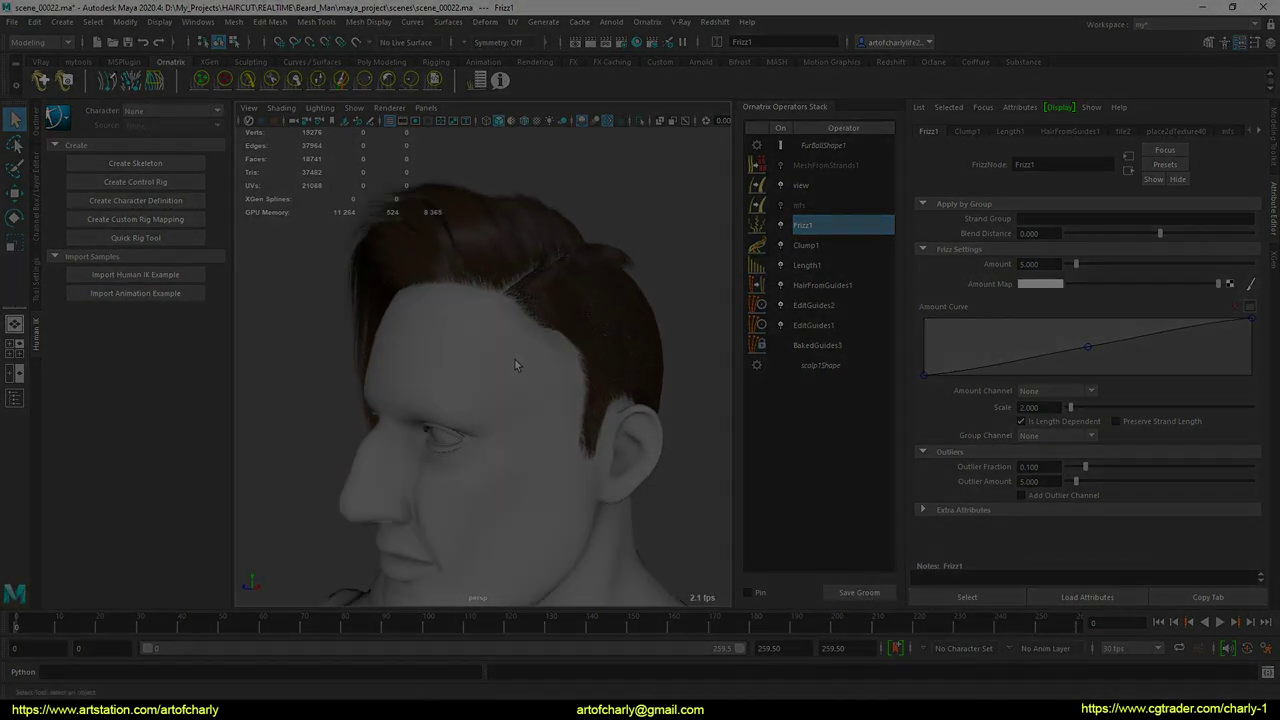
left_click_drag(515, 365, 600, 300, "alt")
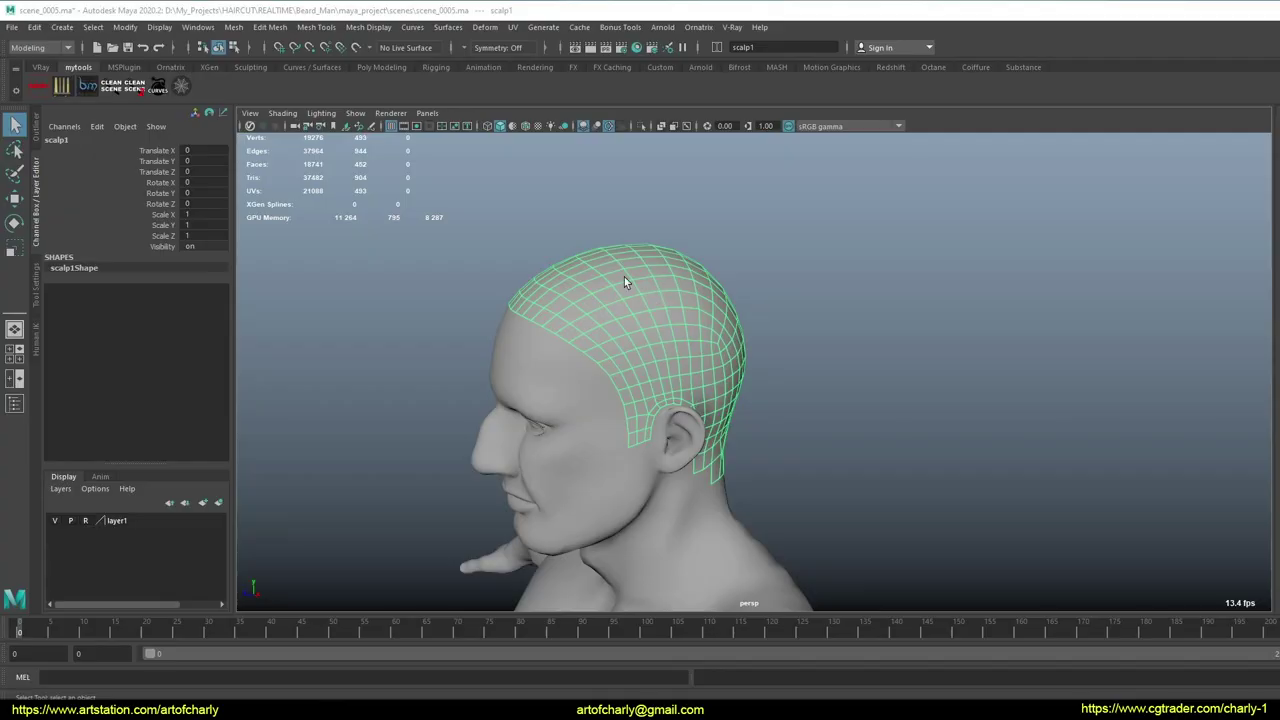
Create a new Ornatrix hair object on the selected scalp mesh from a hair preset.
middle_click_drag(608, 261, 611, 264, "alt")
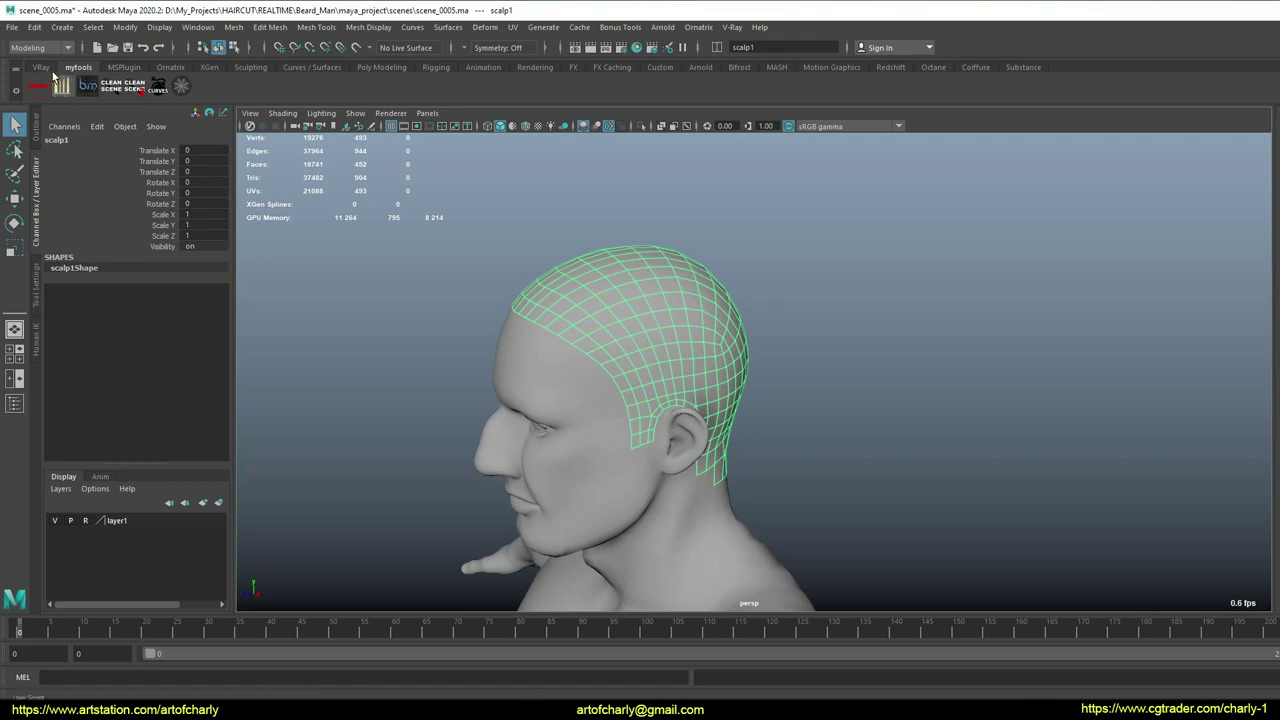
left_click(170, 67)
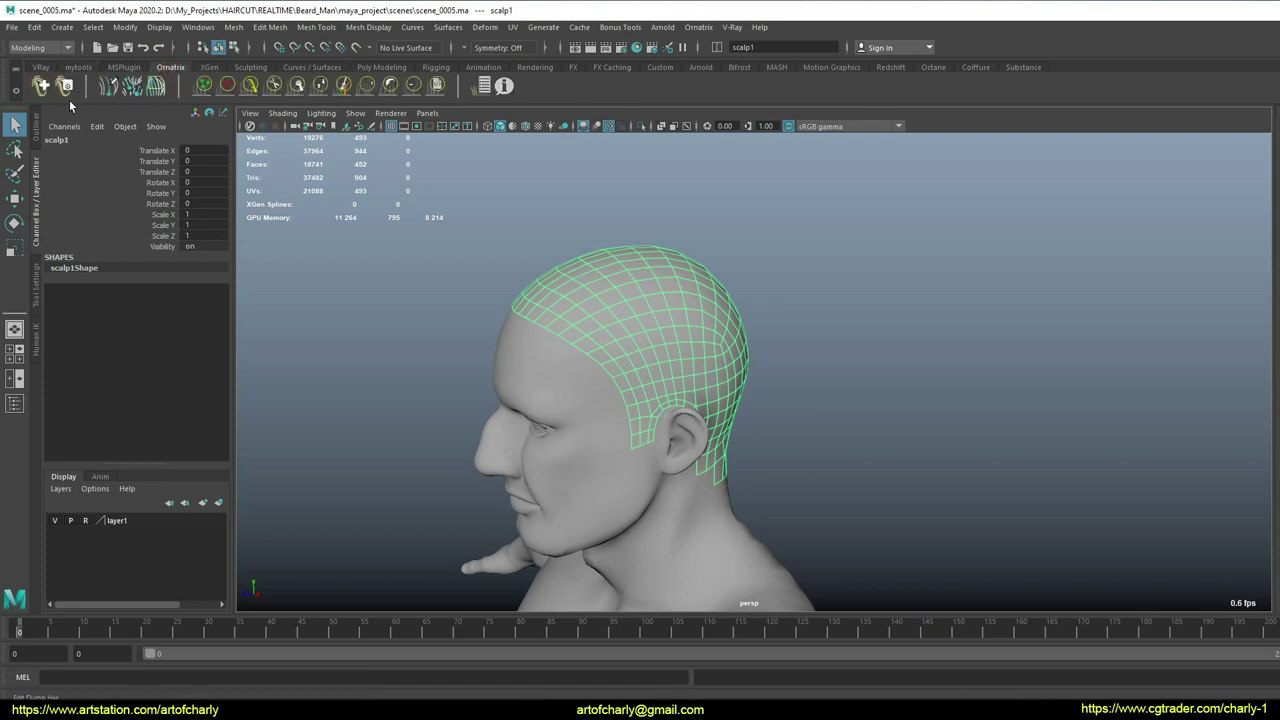
left_click(41, 85)
double_click(840, 292)
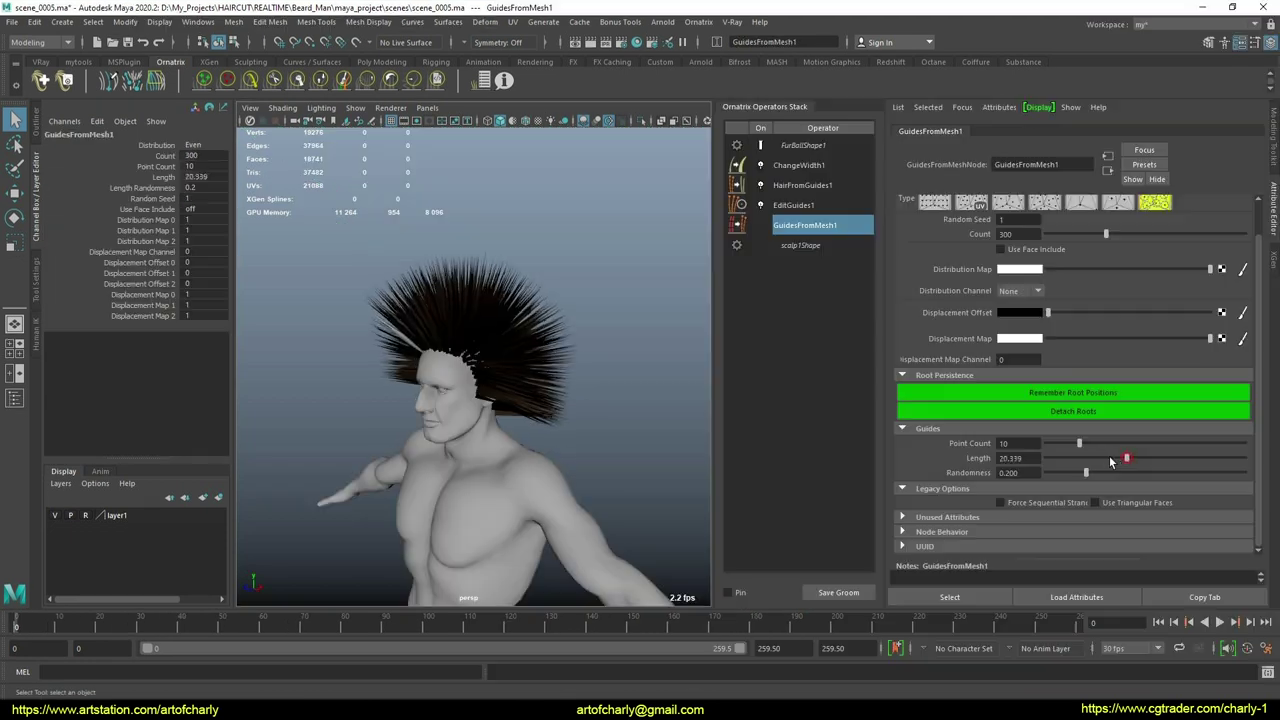
Set the GuidesFromMesh guides to a length of about 9.15, randomness of 0 and point count of 15.
left_click_drag(1110, 460, 988, 475)
right_click_drag(449, 369, 506, 450, "alt")
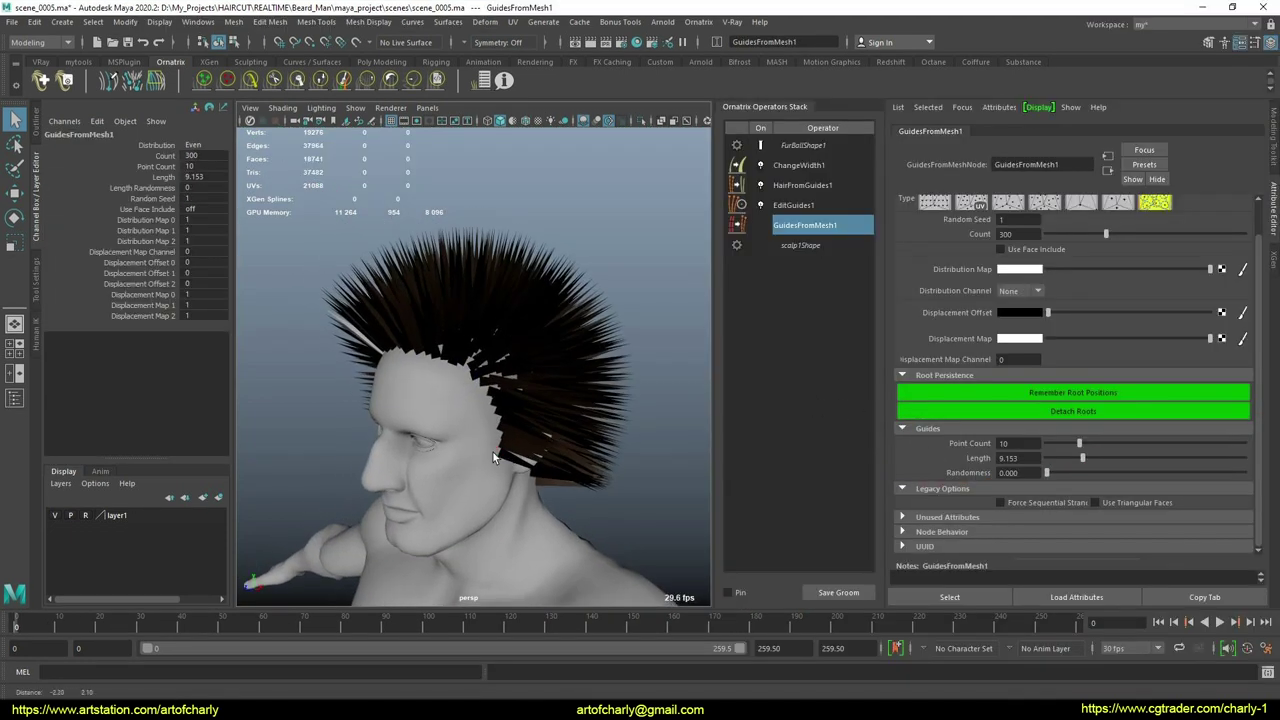
left_click_drag(506, 450, 510, 436, "alt")
left_click(1018, 443)
key("BackSpace")
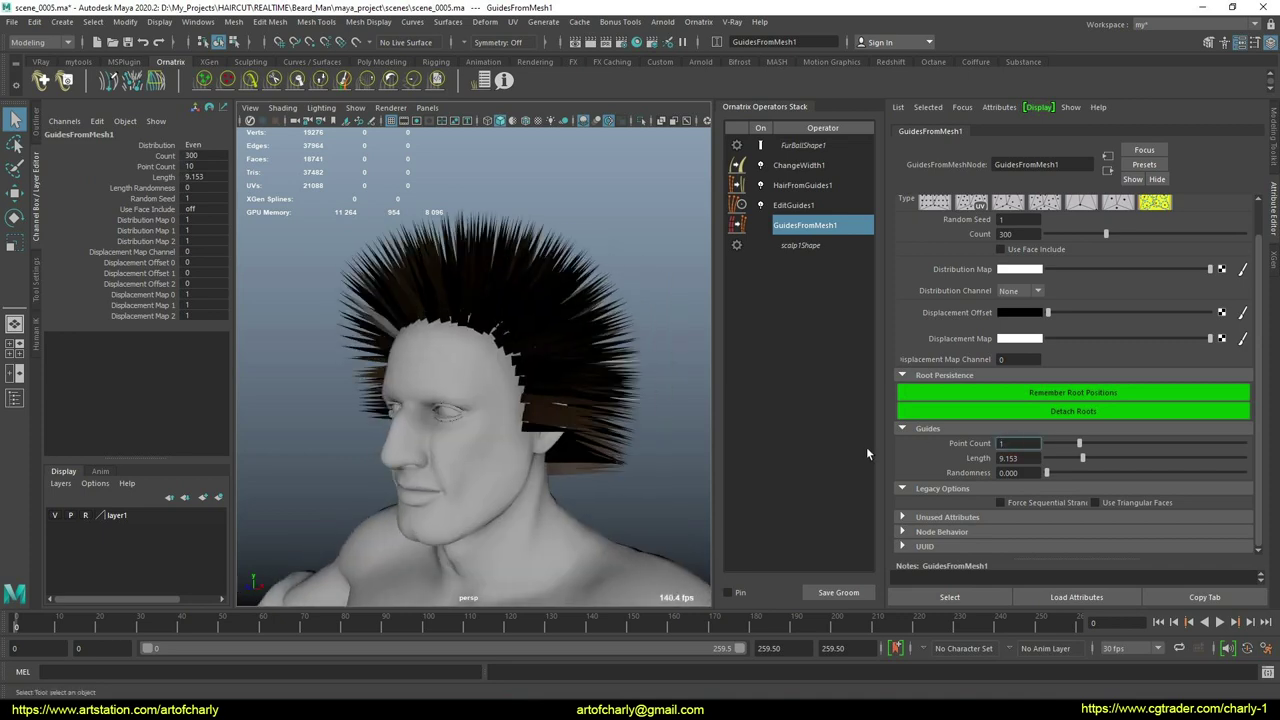
type("5")
key("Return")
Disable the HairFromGuides1 and ChangeWidth1 operators and select GuidesFromMesh1 in the operator stack.
middle_click_drag(444, 358, 462, 356, "alt")
left_click_drag(462, 356, 501, 352, "alt")
right_click_drag(501, 352, 565, 430, "alt")
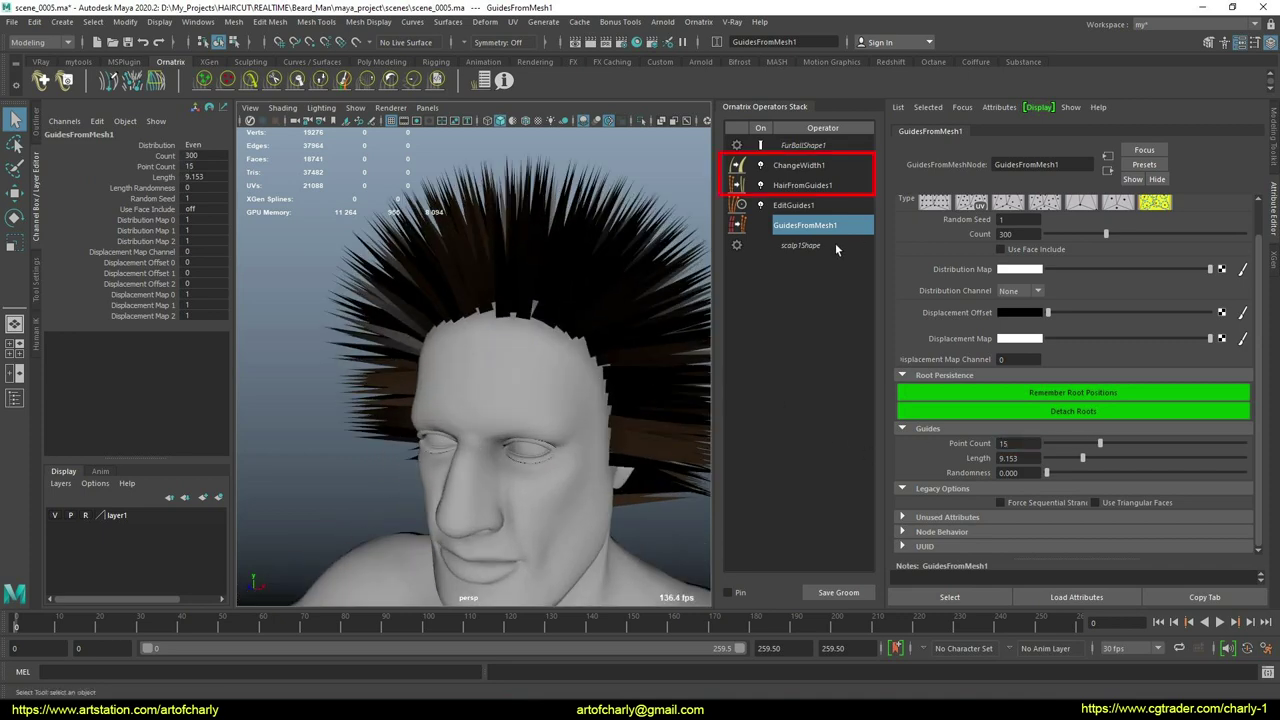
left_click(798, 205)
left_click(776, 186)
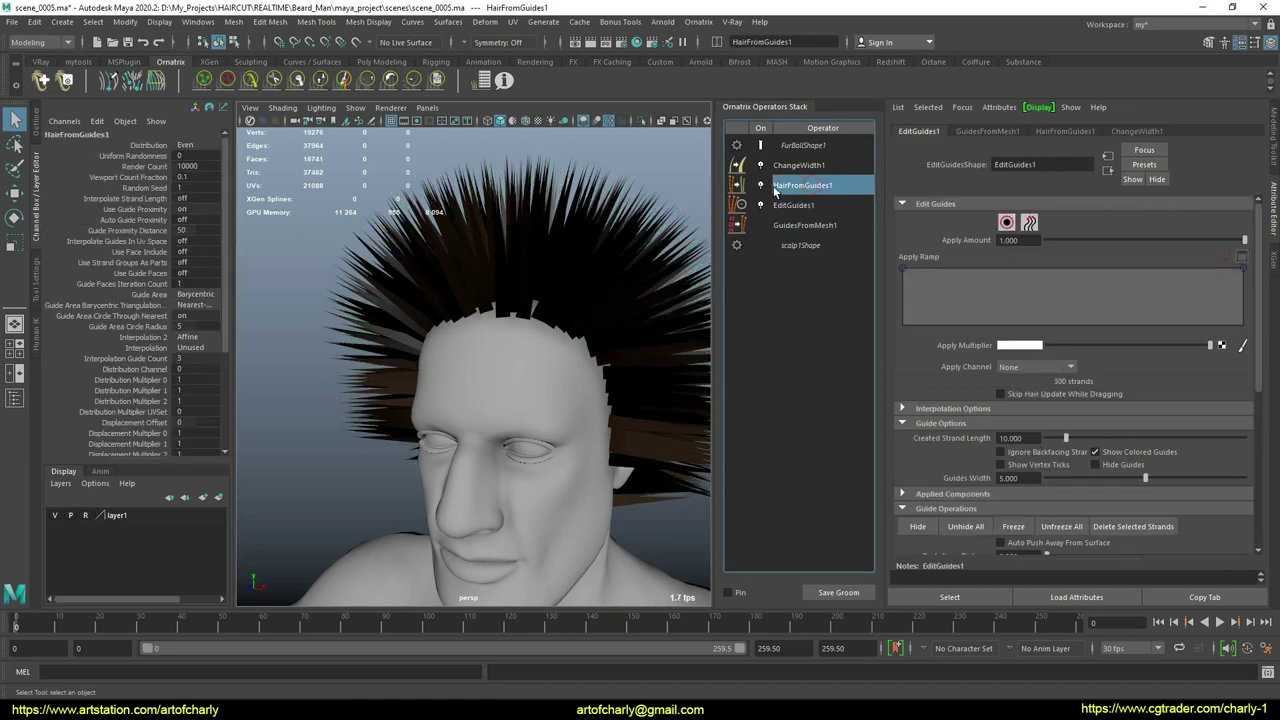
left_click(761, 185)
left_click(761, 166)
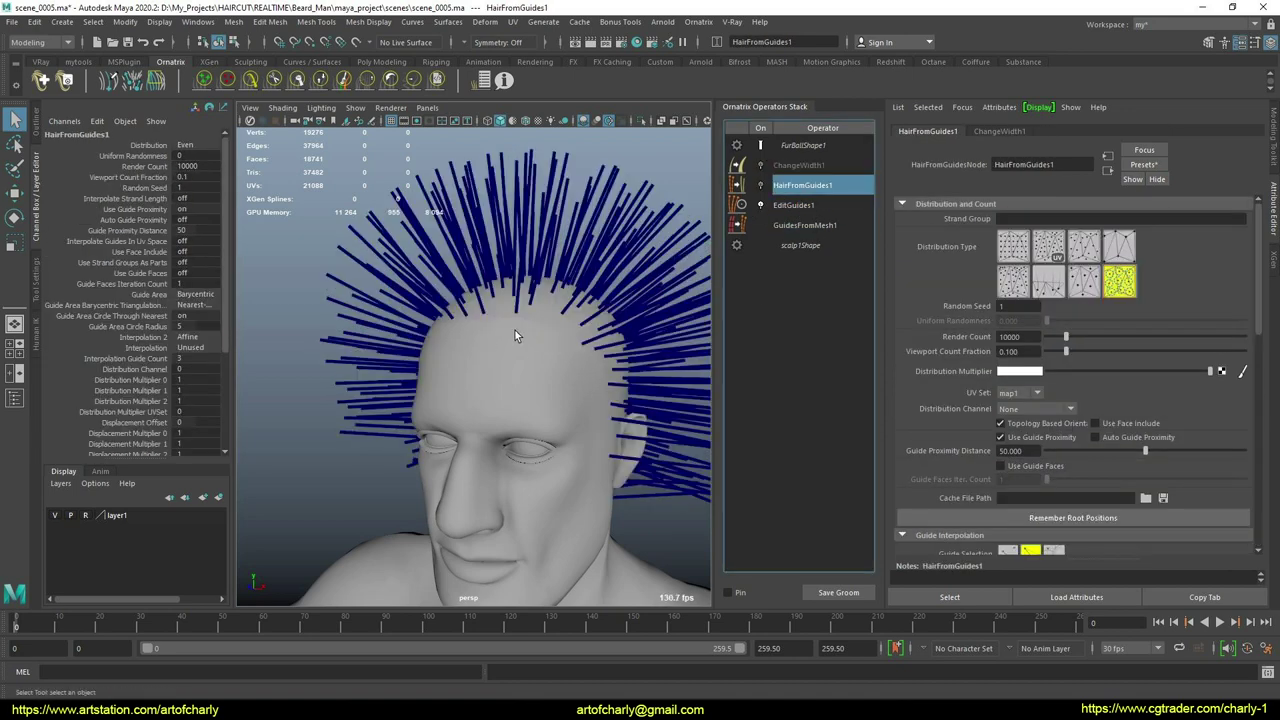
left_click_drag(515, 330, 560, 295, "alt")
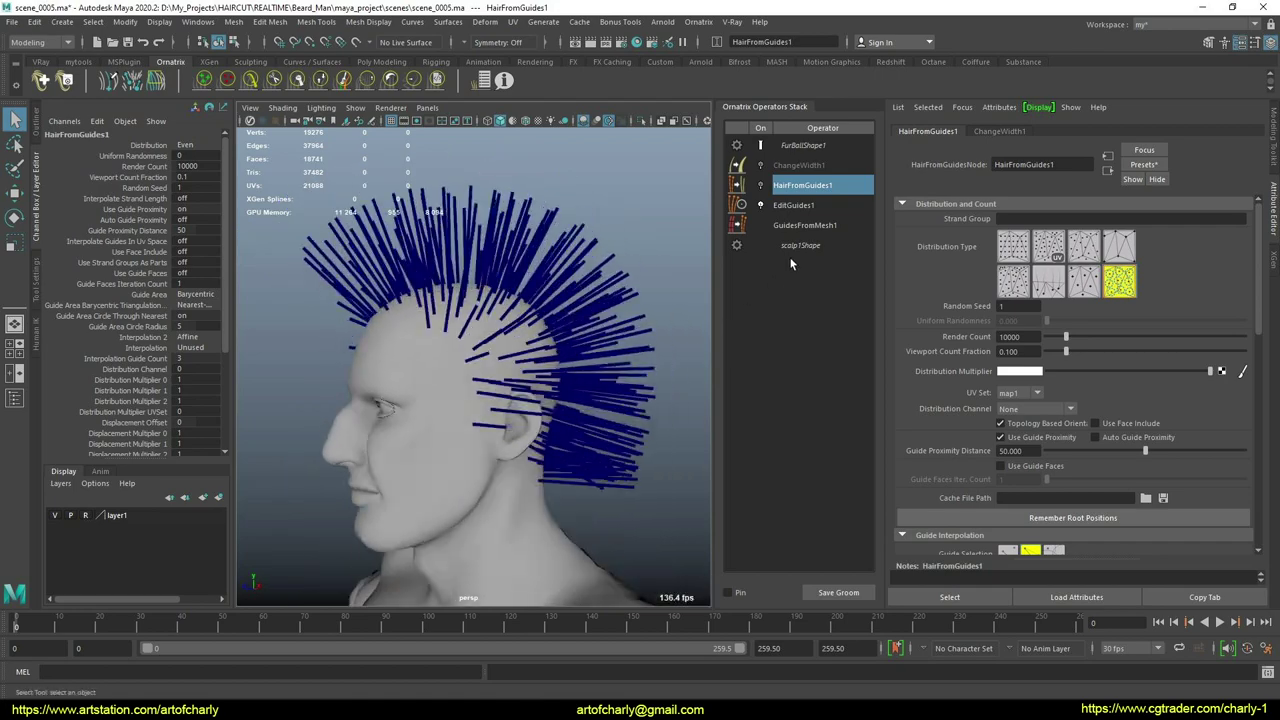
left_click(812, 226)
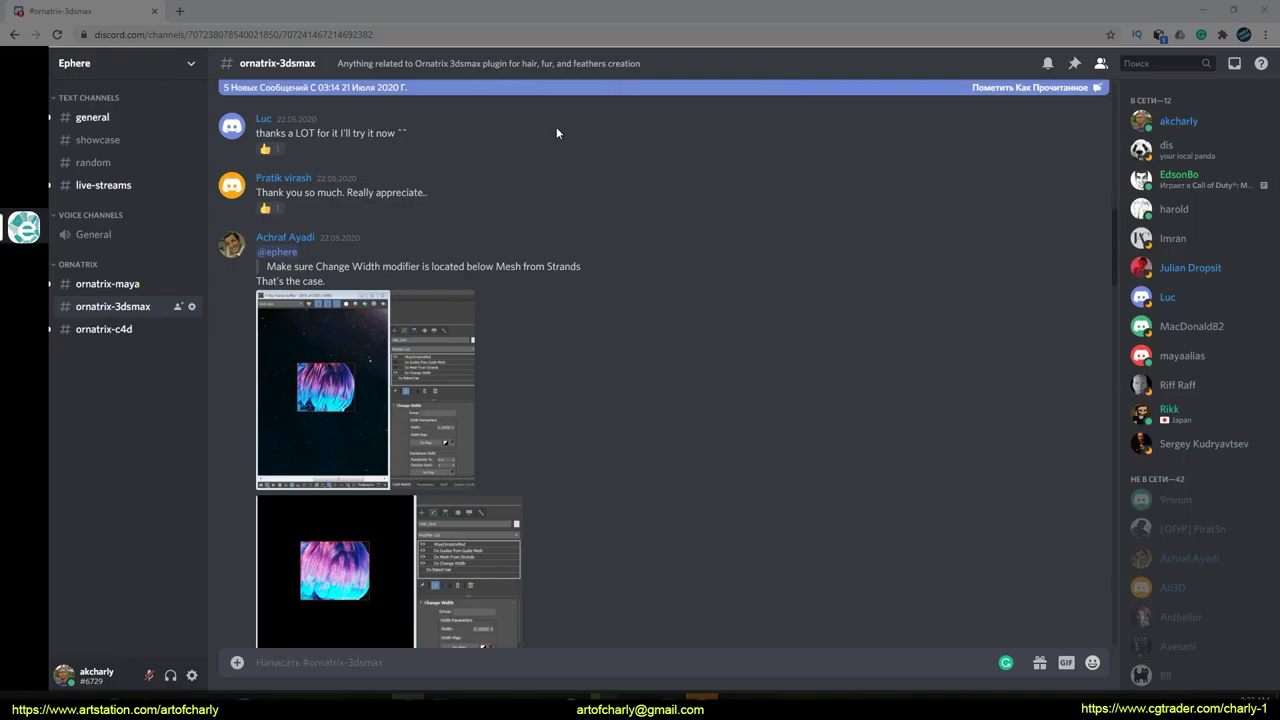
Skim the messages in the ornatrix-3dsmax channel on Discord and in the Ornatrix group on Telegram.
scroll(558, 244, "up", 8)
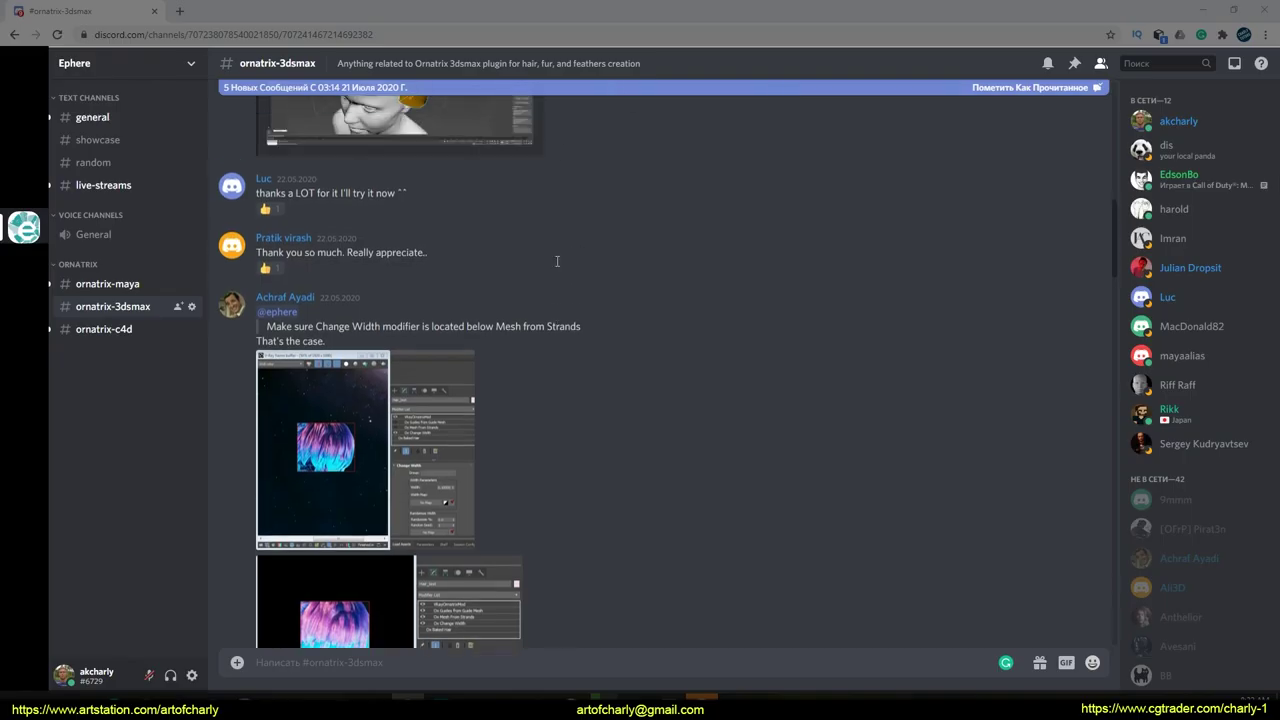
scroll(558, 244, "down", 5)
scroll(514, 249, "down", 15)
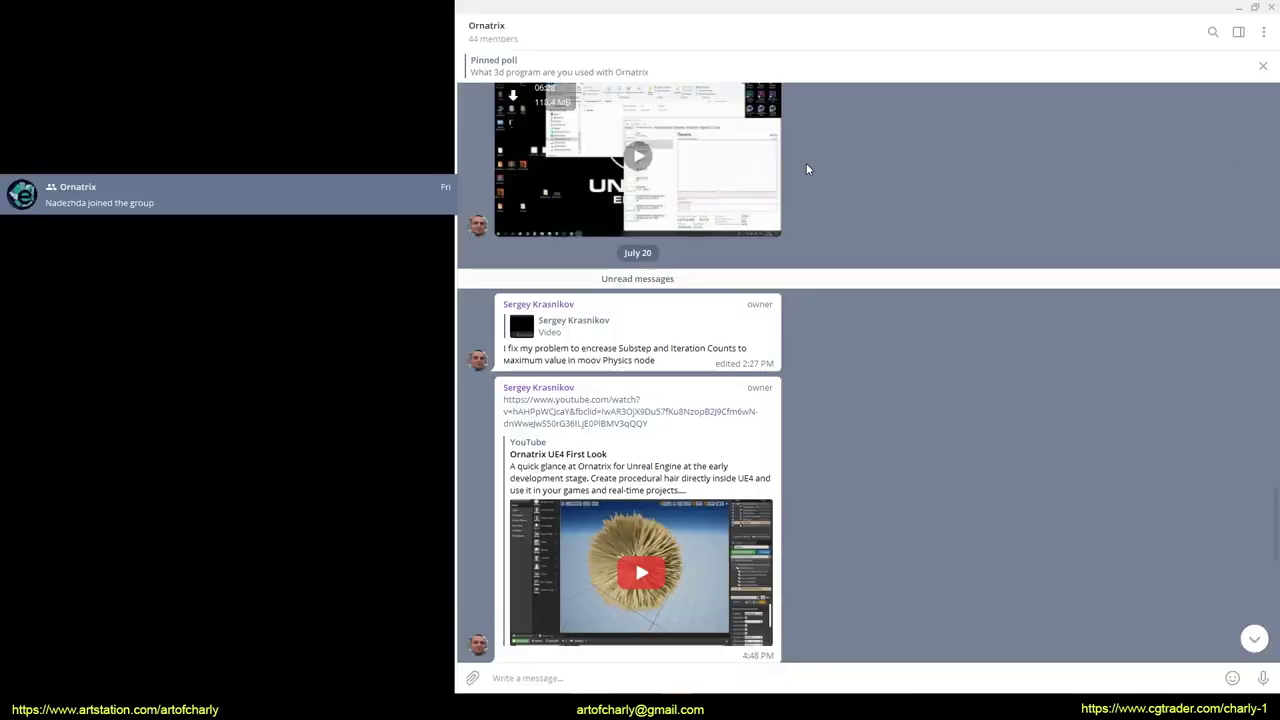
scroll(843, 200, "down", 10)
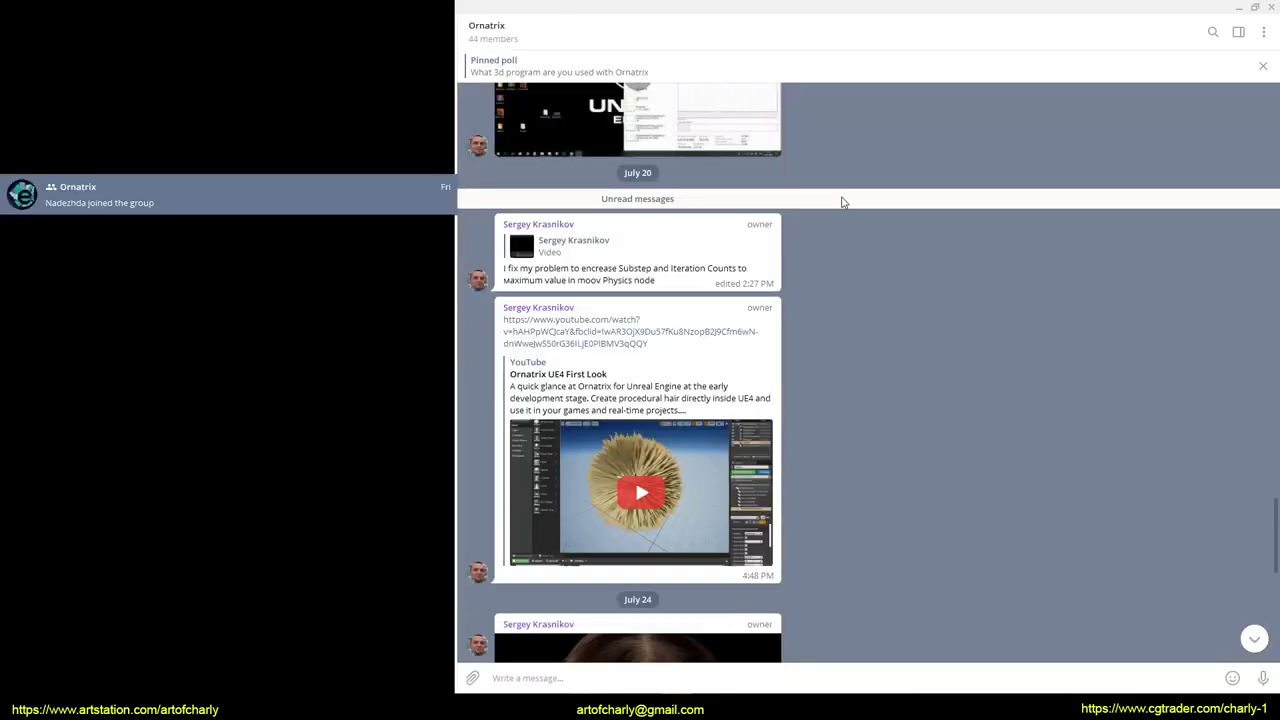
scroll(843, 287, "up", 10)
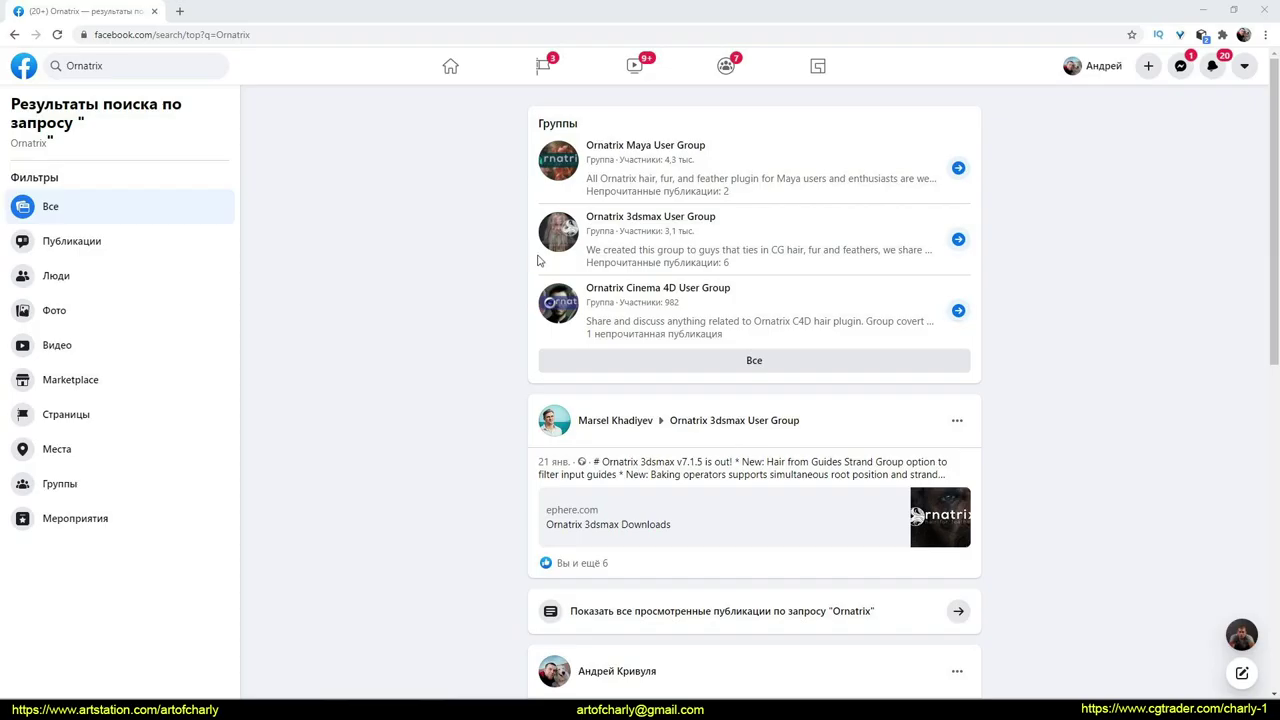
Look over the Ornatrix user groups on Facebook and mark the forums links on the Ephere Ornatrix product pages.
left_click_drag(527, 130, 519, 169)
mouse_move(572, 204)
left_mouse_down()
mouse_move(527, 135)
mouse_move(514, 357)
left_mouse_up()
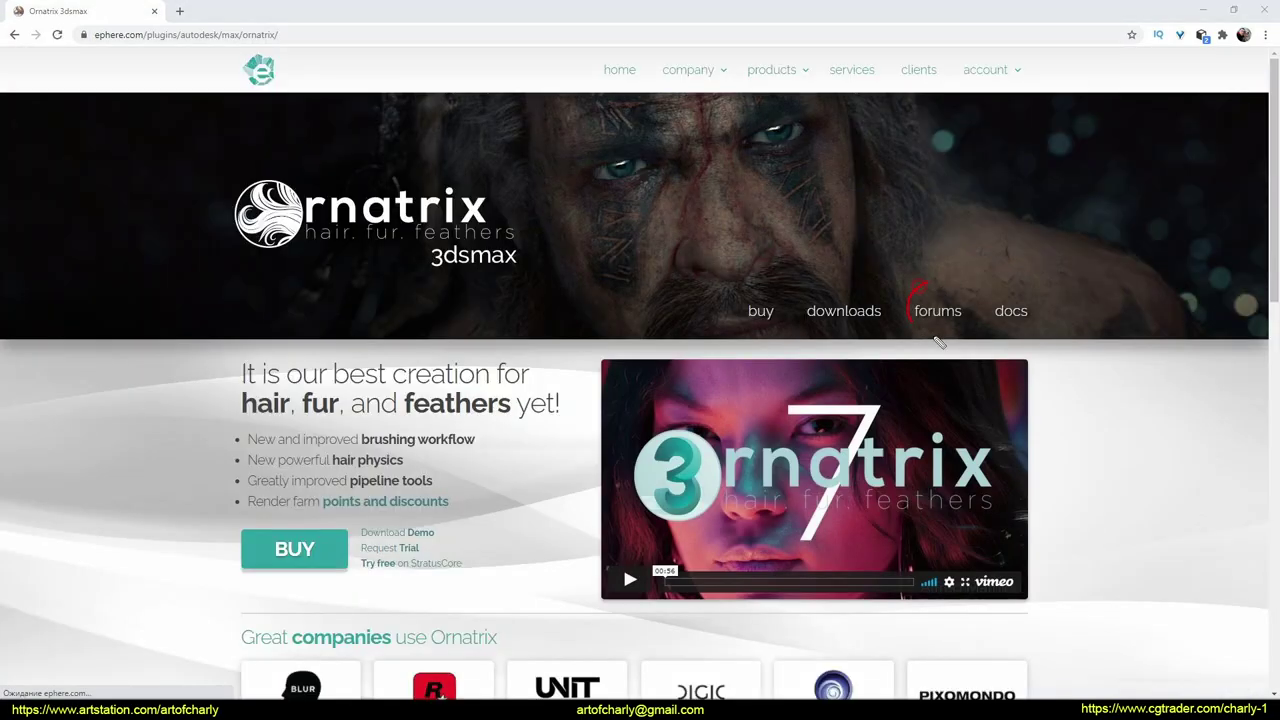
mouse_move(931, 287)
left_mouse_down()
mouse_move(967, 326)
mouse_move(929, 290)
left_mouse_up()
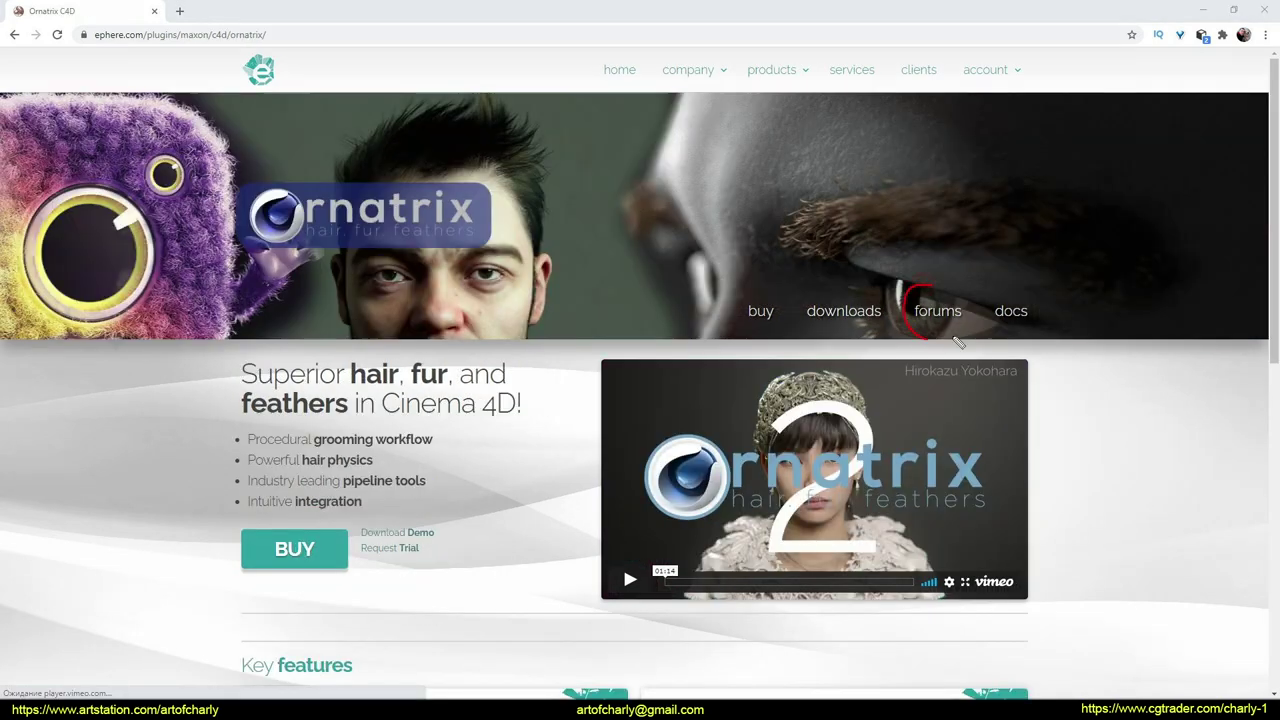
left_click_drag(928, 279, 904, 343)
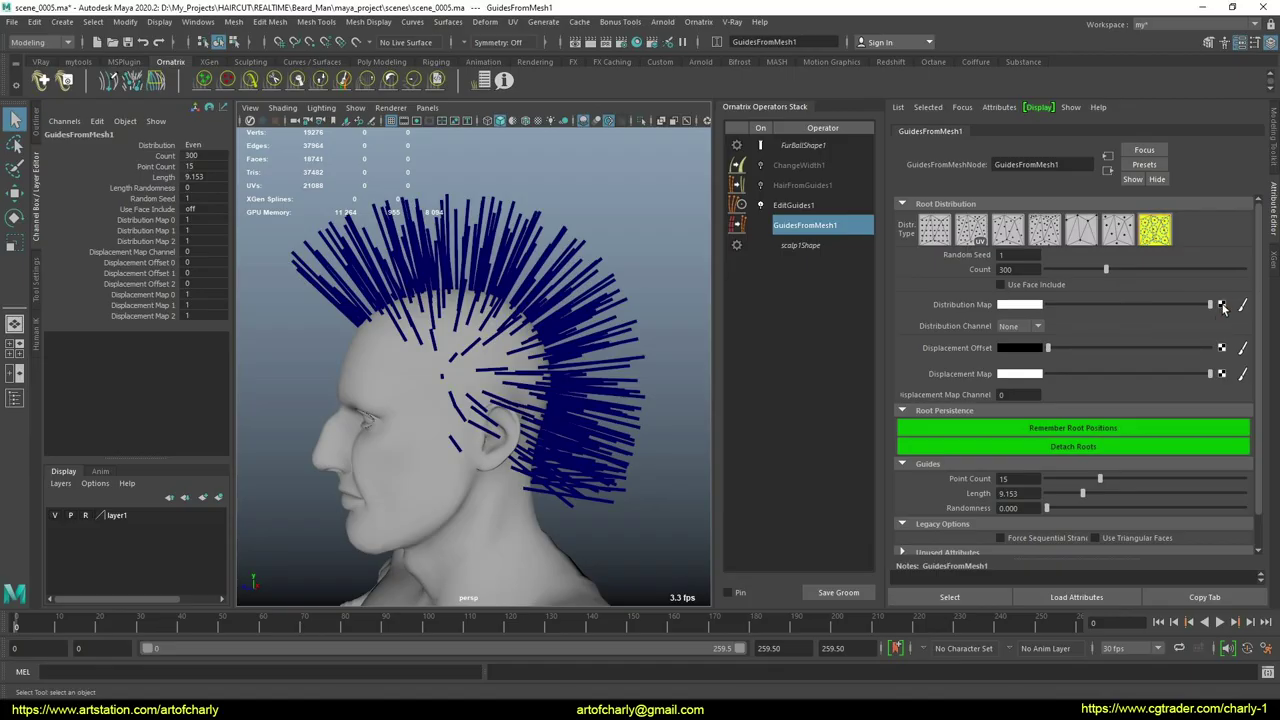
Connect a file texture with the hair_mask.png image to the Distribution Map of GuidesFromMesh1.
left_click(1221, 305)
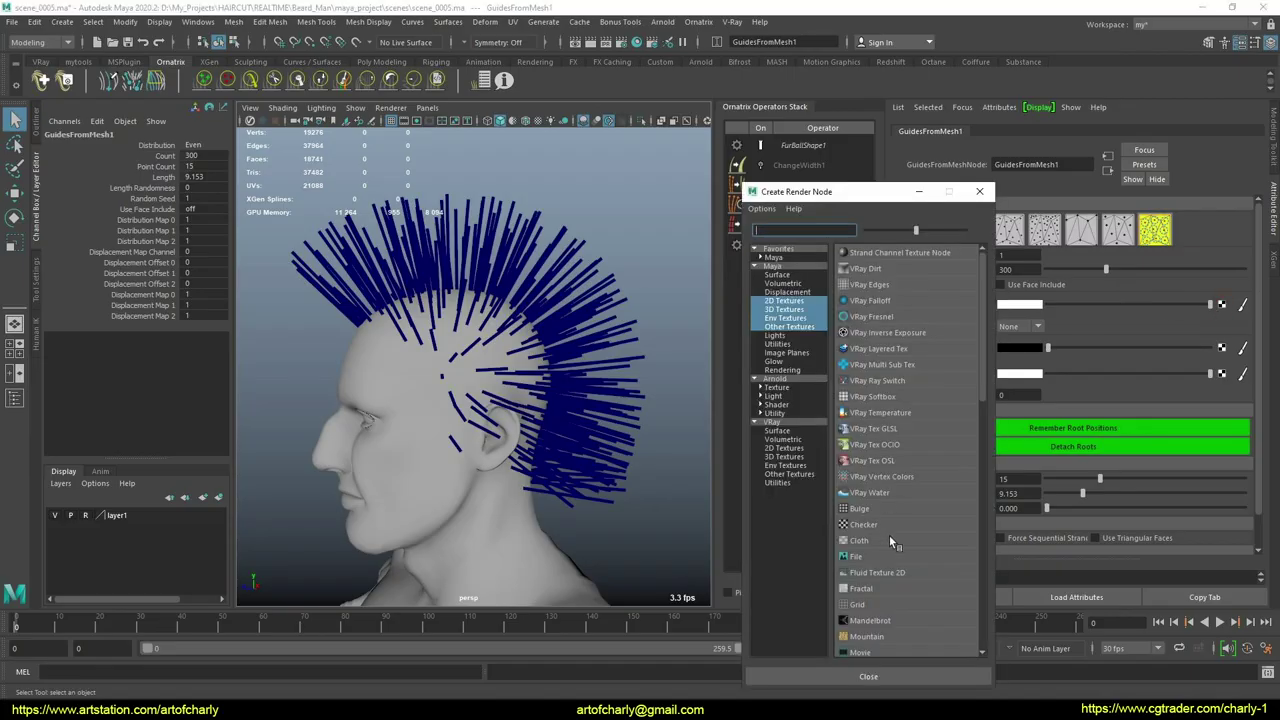
left_click(858, 556)
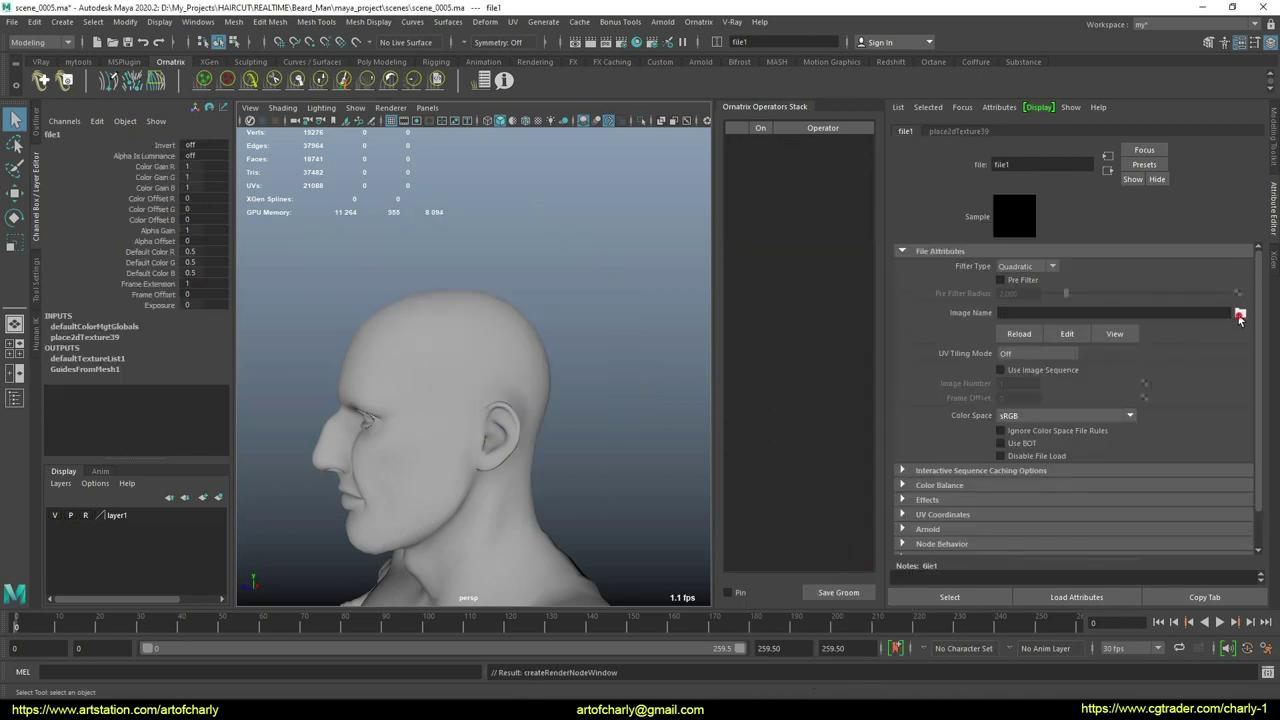
left_click(1240, 315)
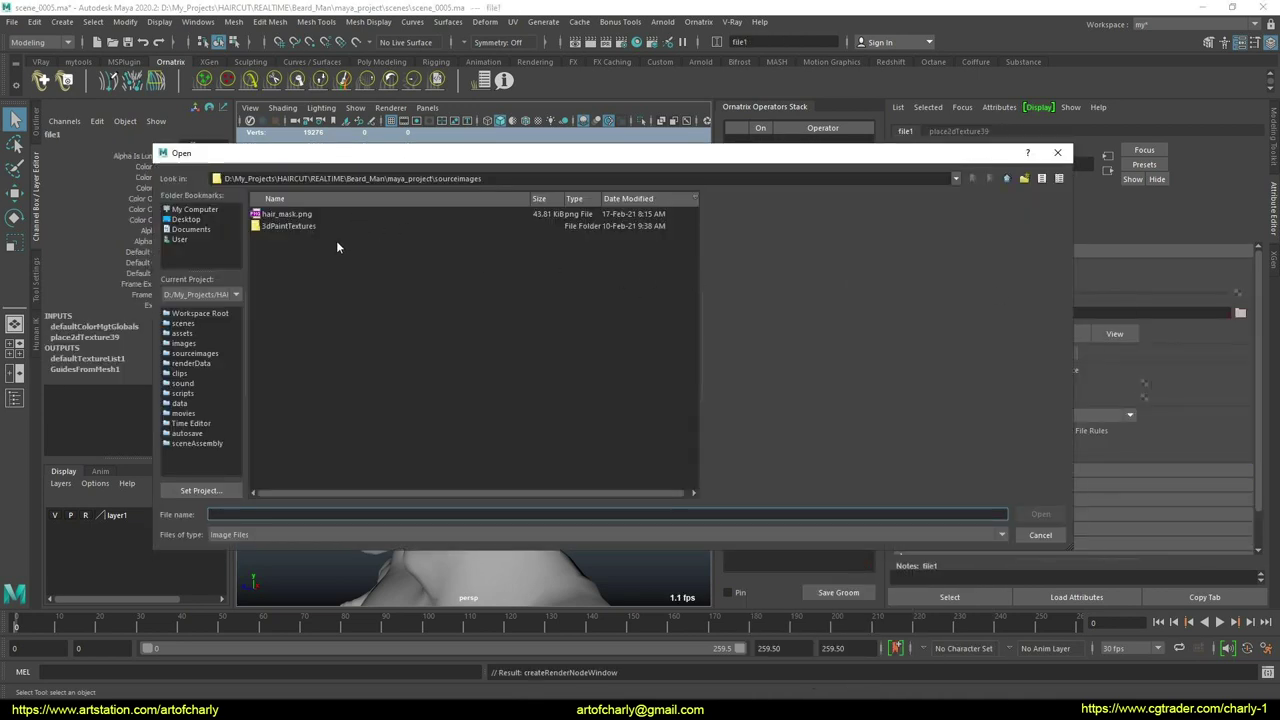
left_click(300, 214)
left_click(1035, 512)
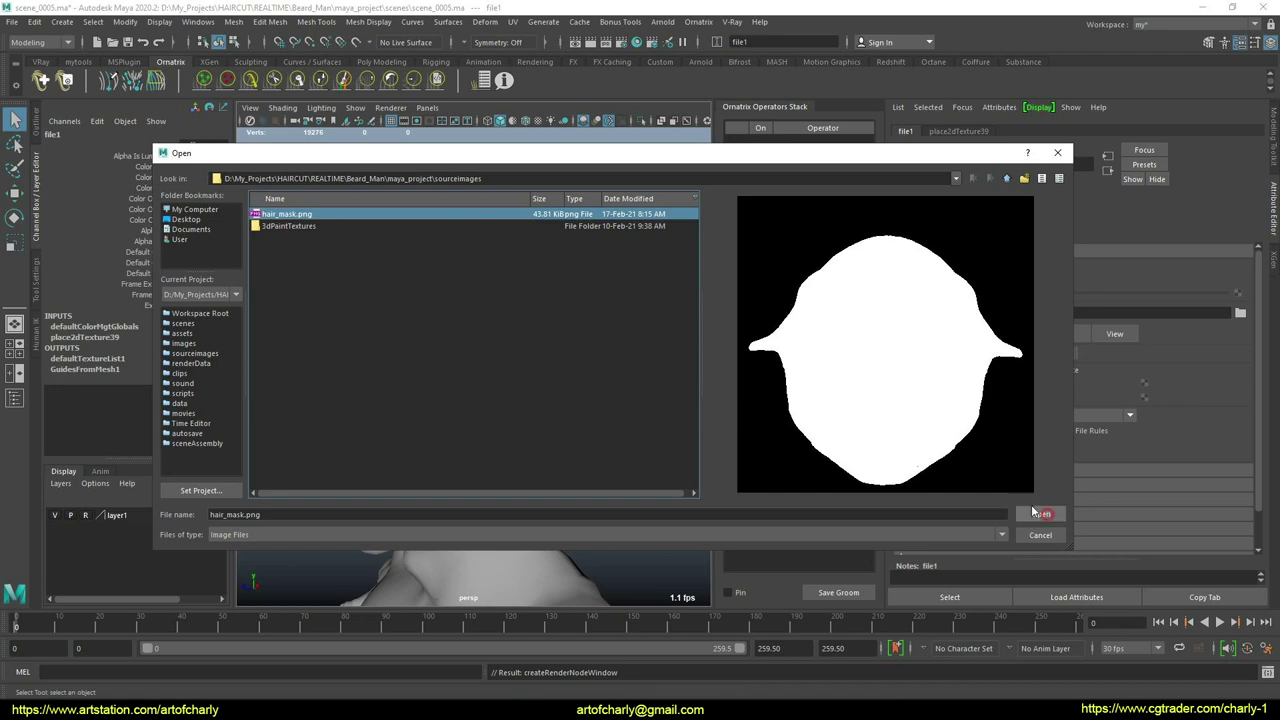
left_click_drag(440, 290, 487, 279, "alt")
right_click_drag(487, 279, 594, 208, "alt")
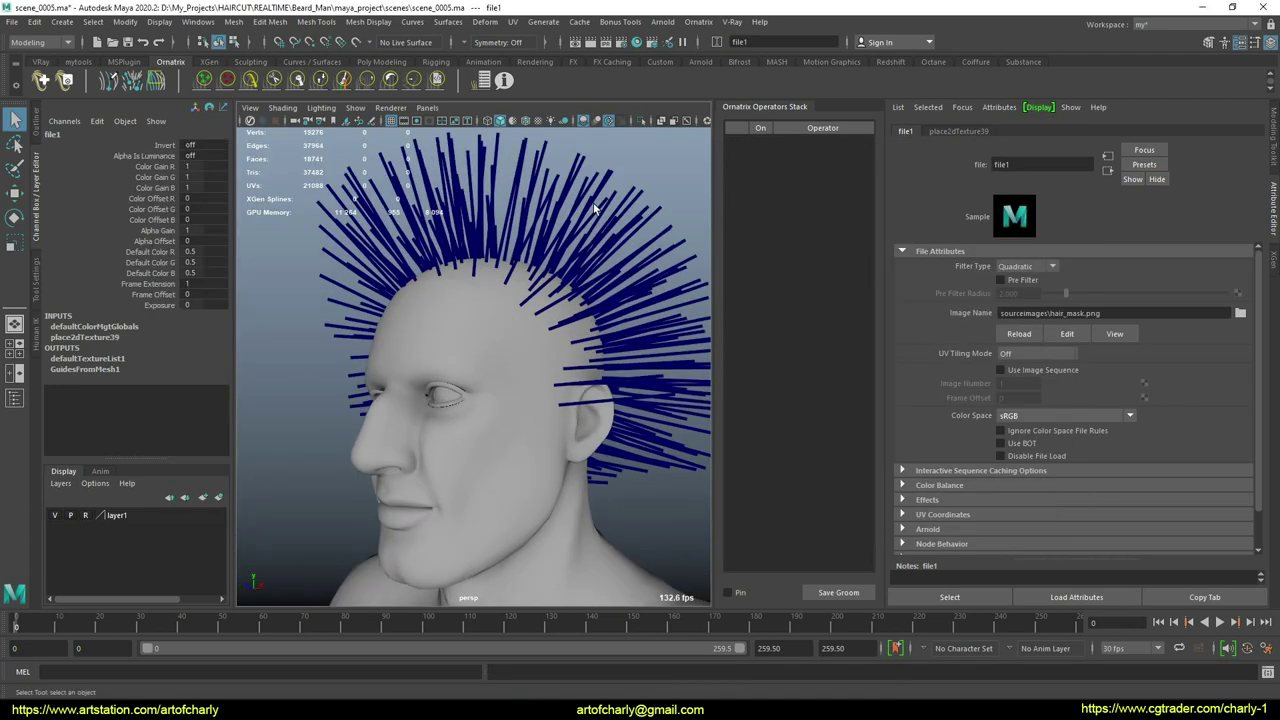
Reselect the hair object and add a Surface Comb operator directly above EditGuides1.
left_click(593, 202)
left_click(811, 226)
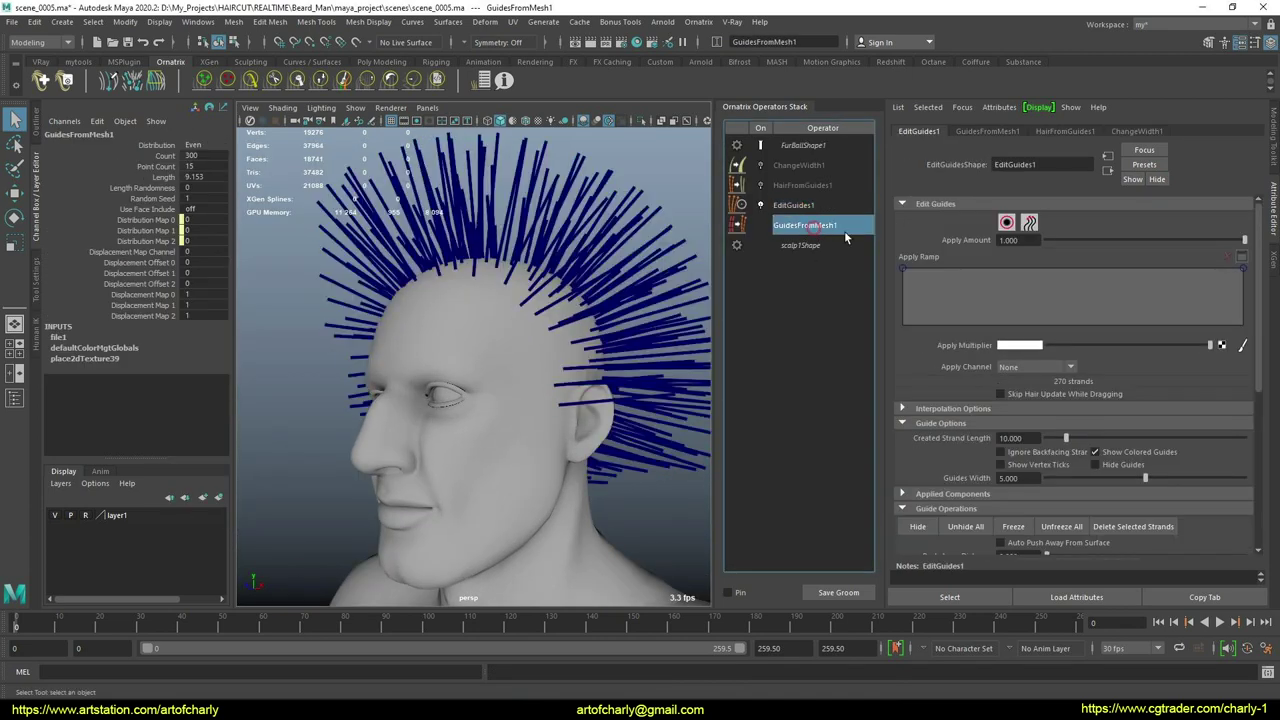
left_click_drag(690, 290, 590, 400, "alt")
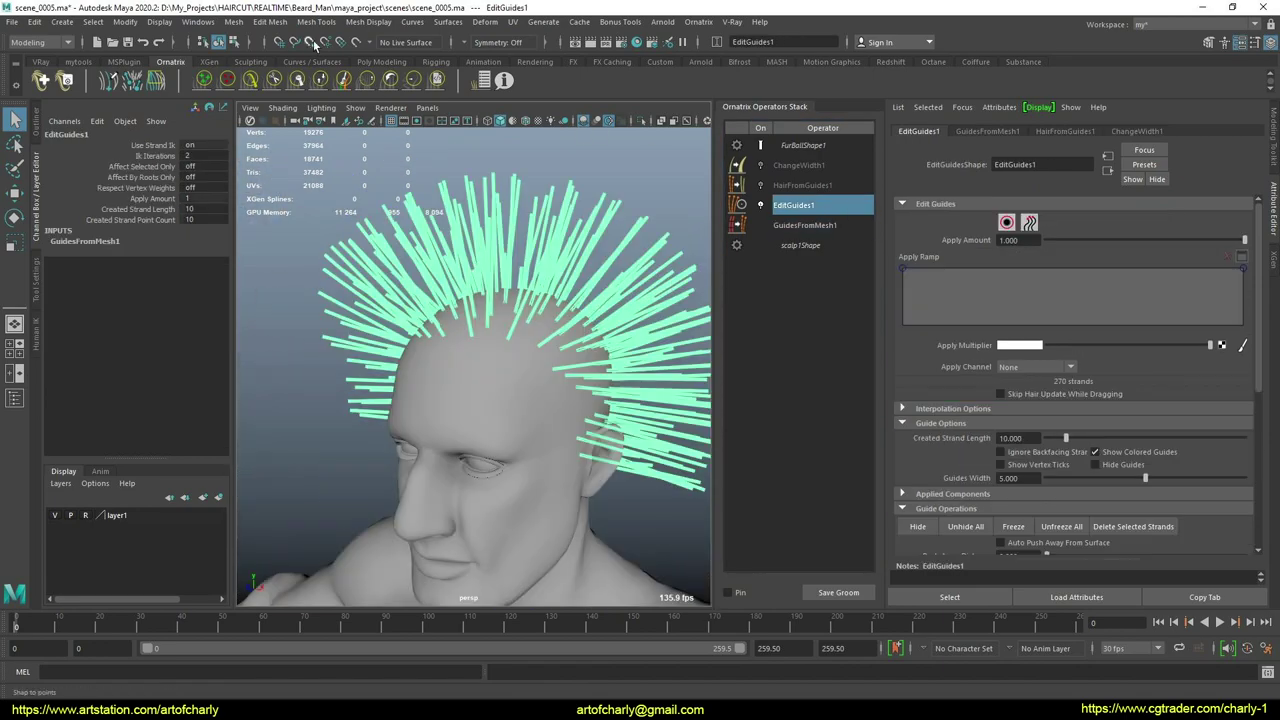
left_click(698, 21)
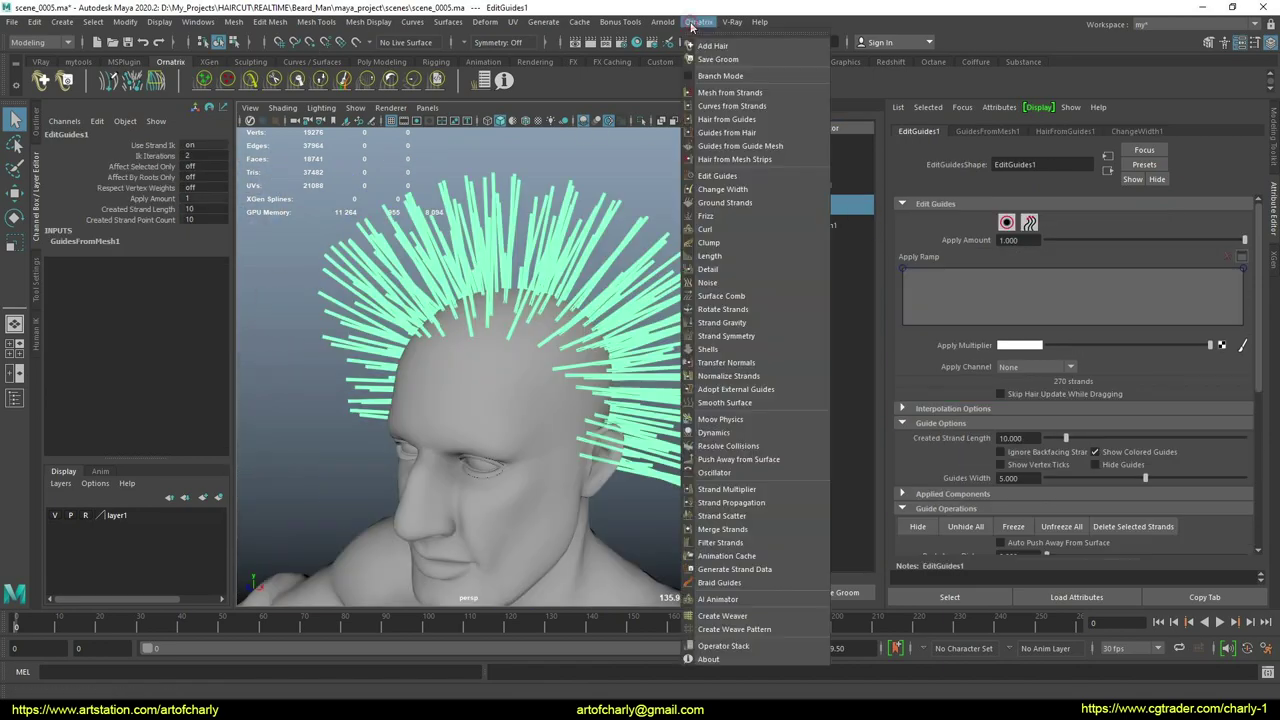
left_click(734, 297)
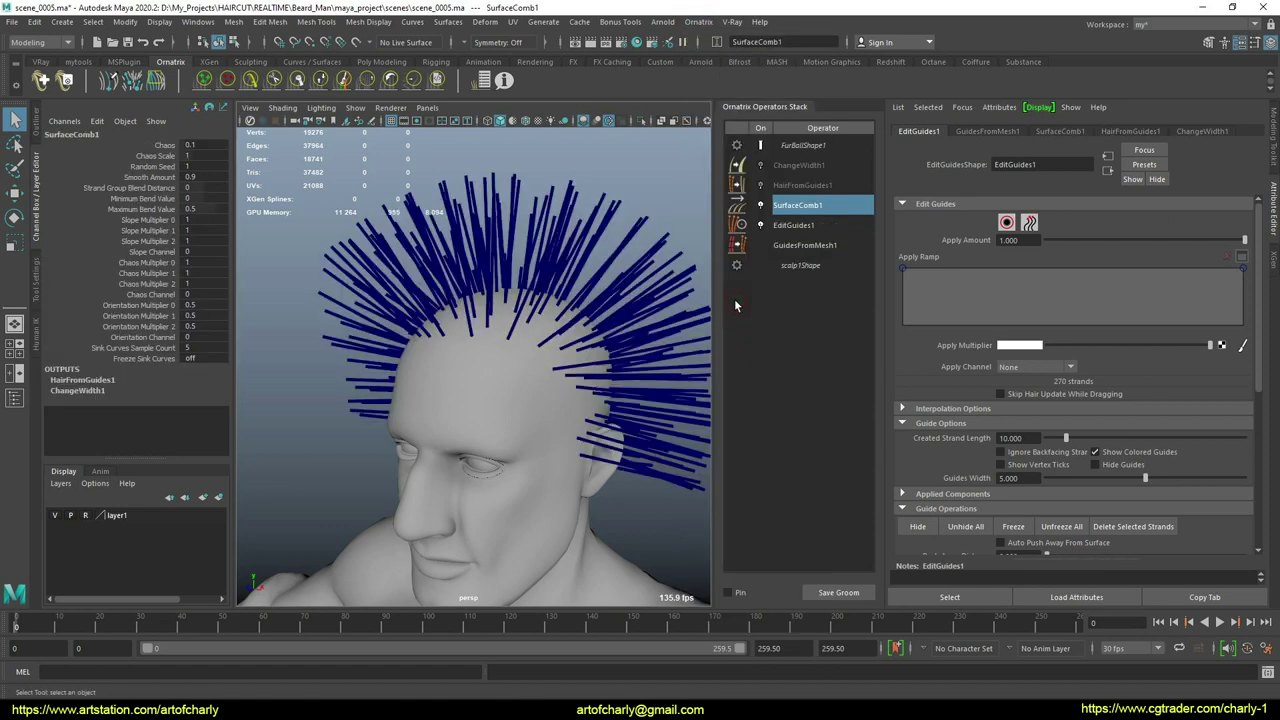
Activate sink editing for the Surface Comb and place a sink in front of the ear that combs the hair downward.
left_click(137, 83)
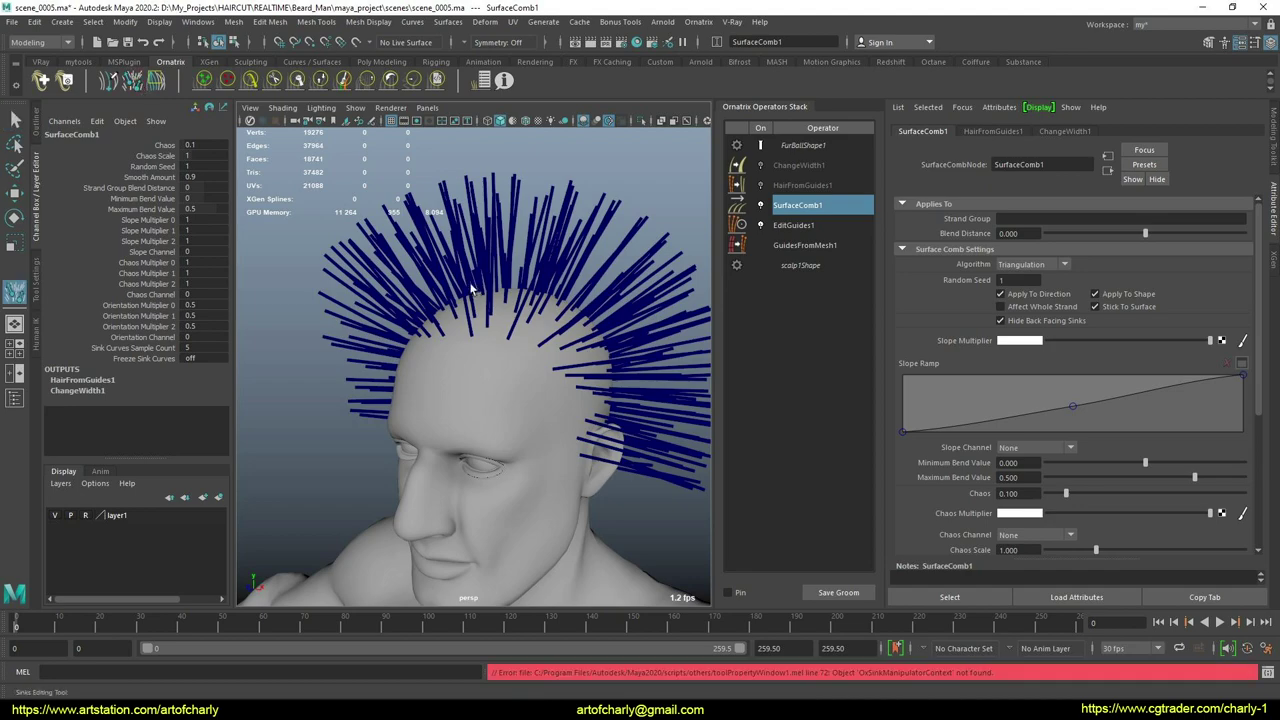
middle_click_drag(461, 286, 454, 262, "alt")
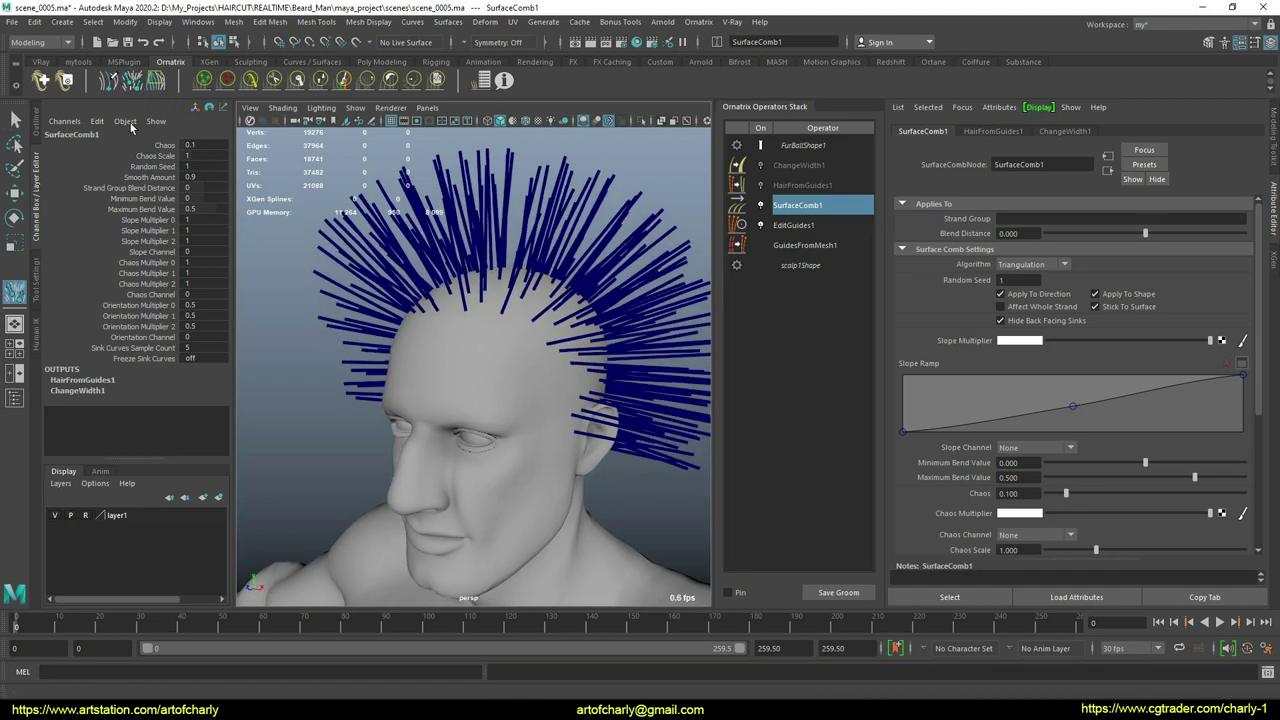
middle_click_drag(508, 390, 504, 382, "alt")
left_click_drag(504, 382, 437, 383, "alt")
right_click_drag(437, 383, 432, 356, "alt")
left_click_drag(391, 311, 432, 432)
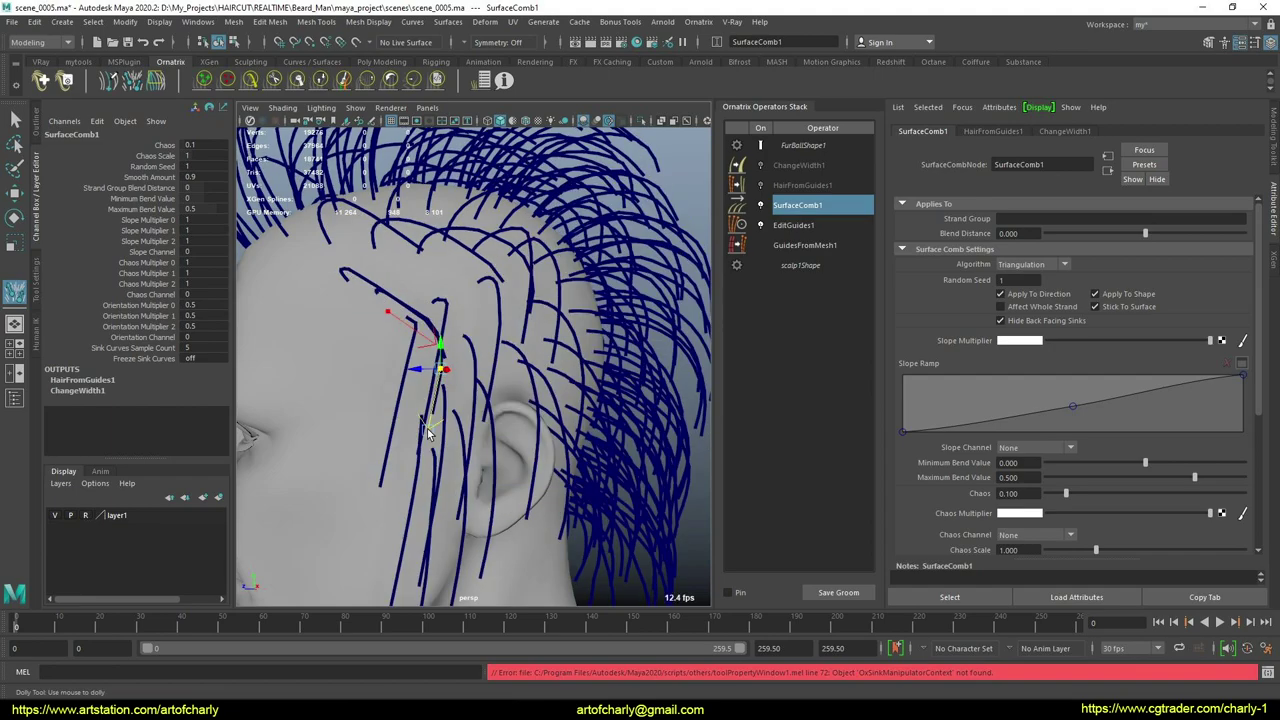
right_click_drag(432, 432, 439, 318, "alt")
left_click_drag(439, 318, 425, 352, "alt")
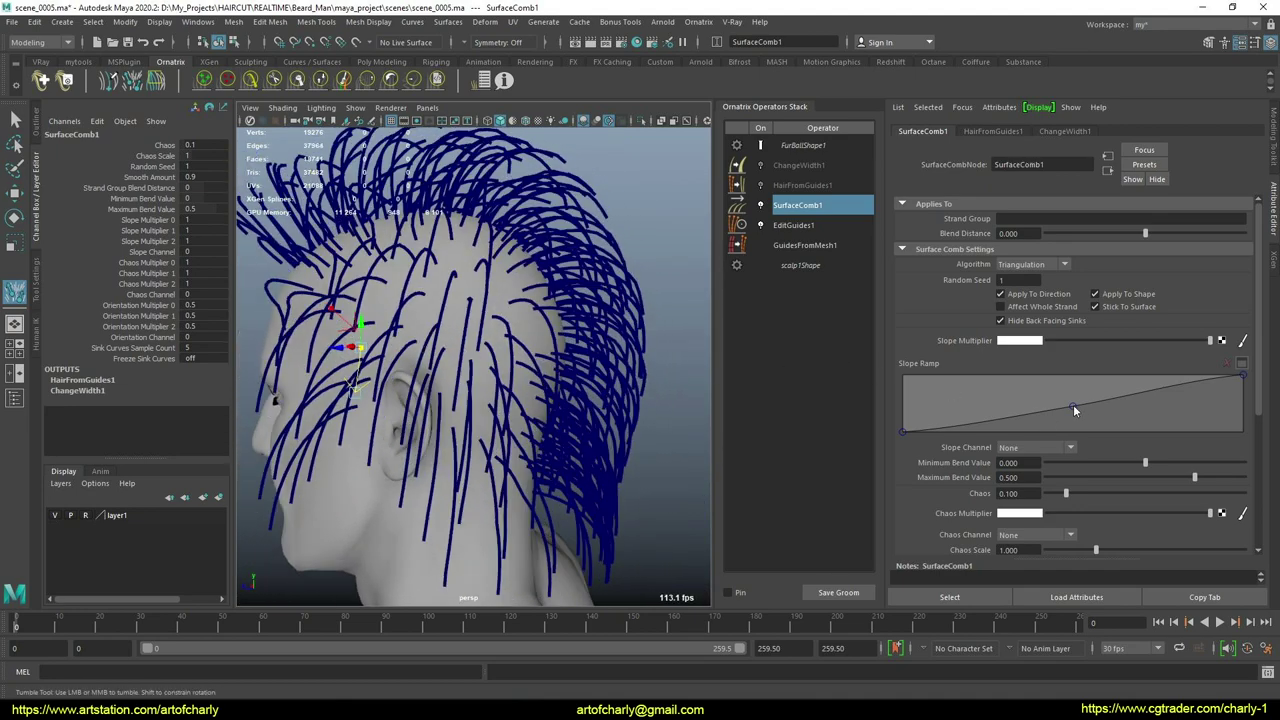
Move the middle point of the Slope Ramp to about 0.41, 1.00 and enable Affect Whole Strand.
left_click_drag(1073, 406, 1040, 375)
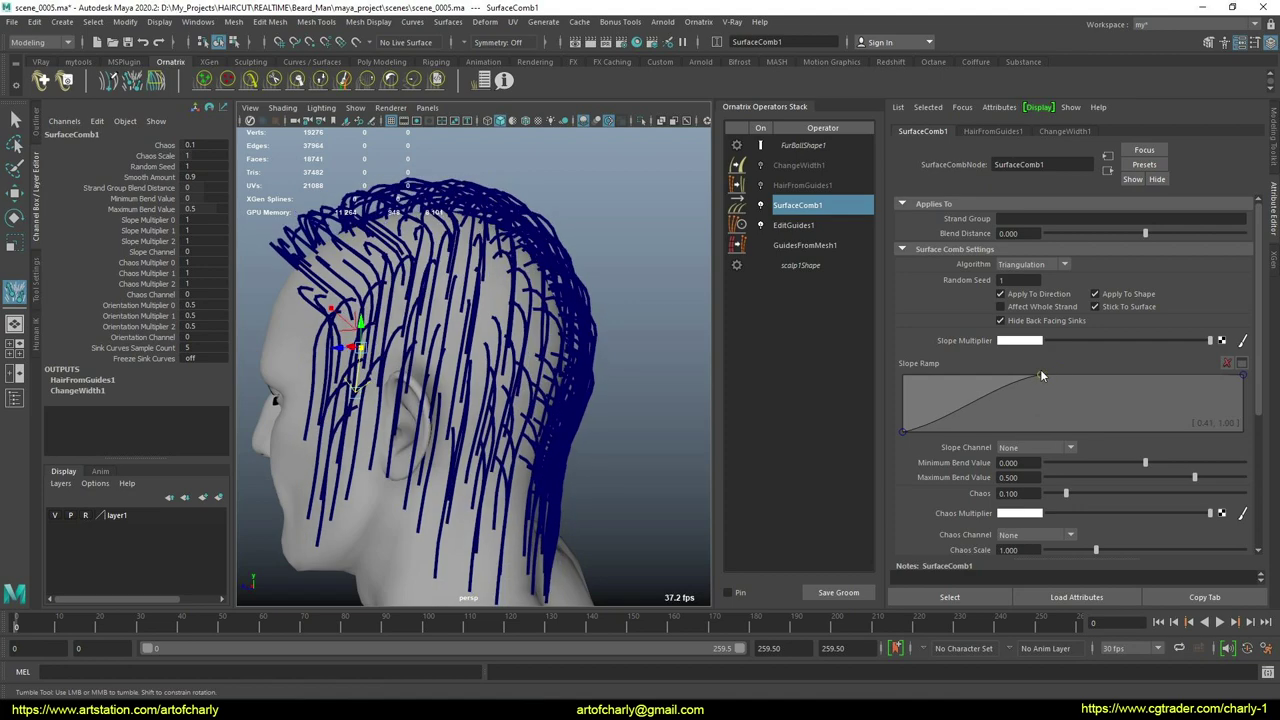
left_click_drag(560, 378, 383, 352, "alt")
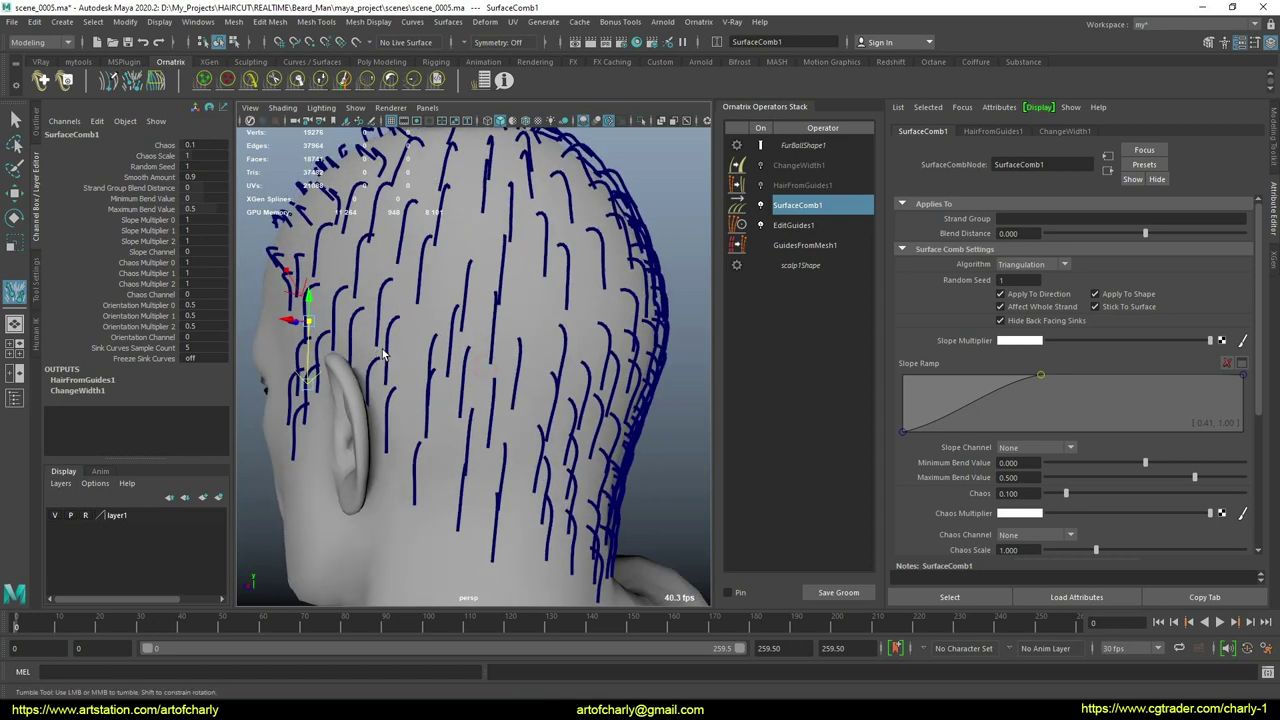
Add sinks above and behind the ear that comb the guides down and toward the nape.
mouse_move(405, 360)
left_mouse_down()
mouse_move(409, 378)
mouse_move(449, 371)
mouse_move(398, 402)
mouse_move(556, 404)
mouse_move(380, 391)
mouse_move(500, 402)
left_mouse_up()
left_click(374, 376)
right_click_drag(455, 398, 483, 402, "alt")
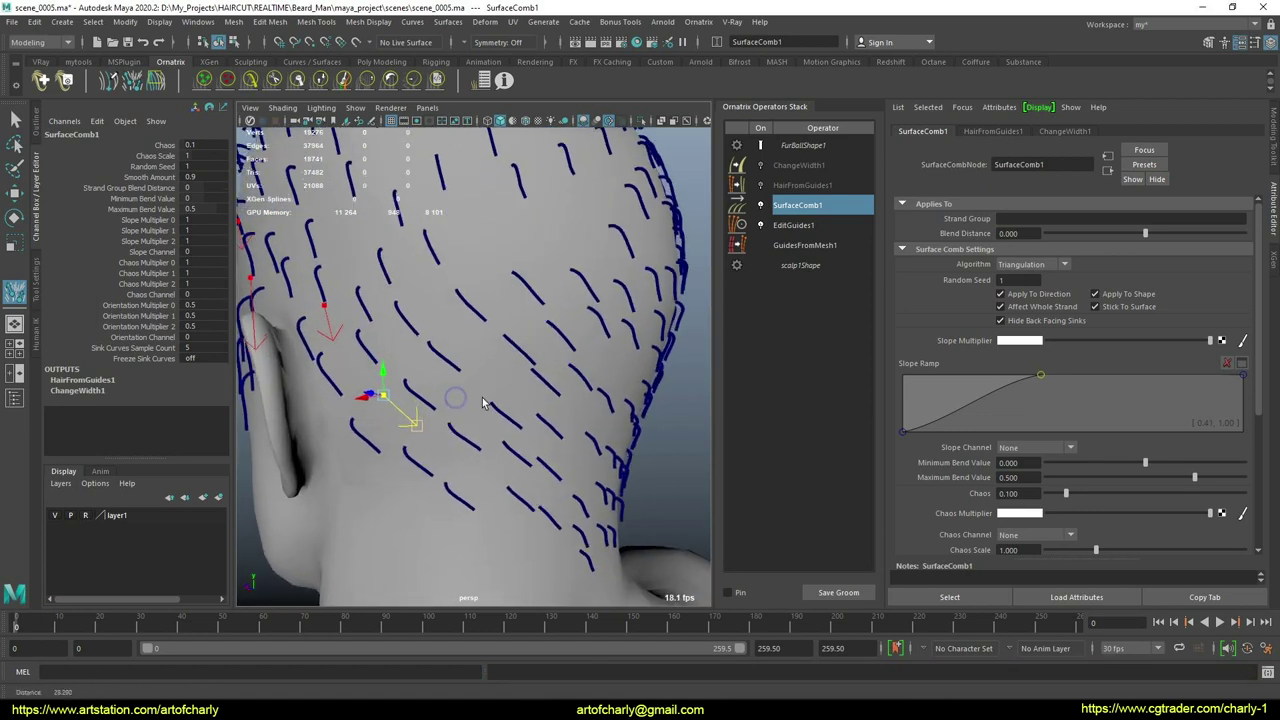
left_click_drag(482, 403, 504, 383, "alt")
Set the Mirror Axis to X for the sinks behind the ear and at the temple.
left_click(38, 288)
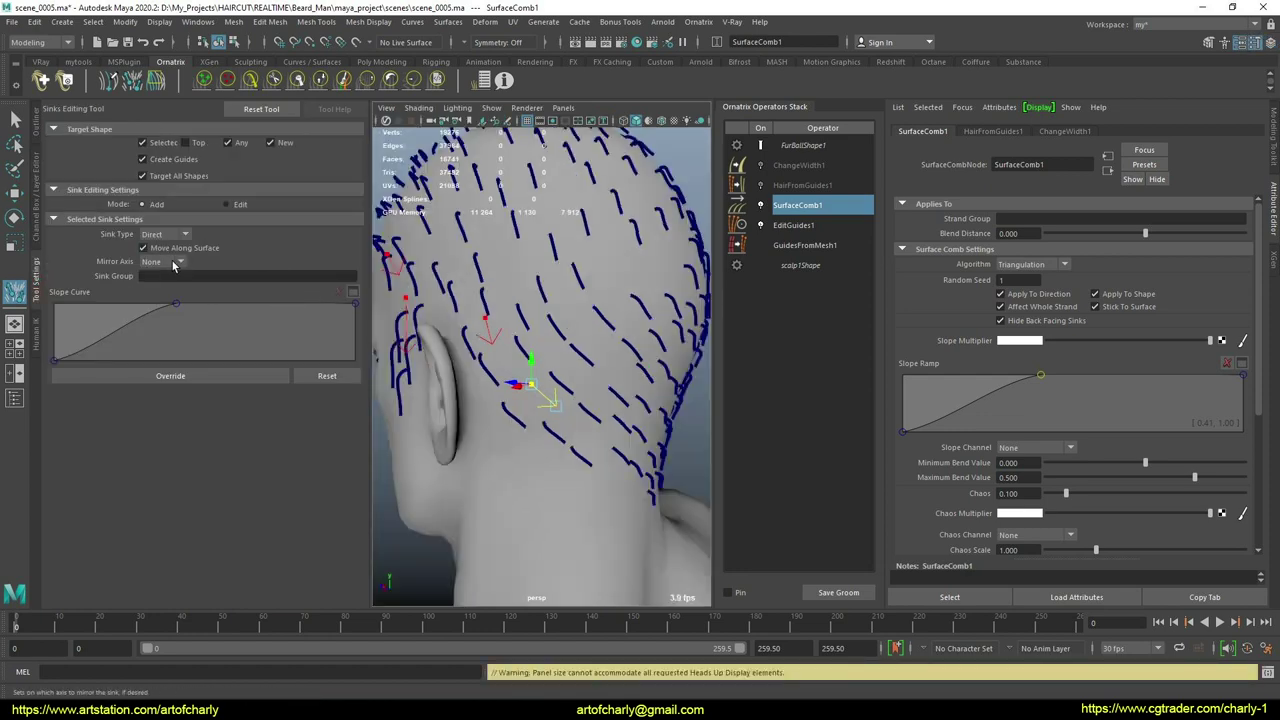
left_click(168, 289)
left_click_drag(500, 370, 536, 367, "alt")
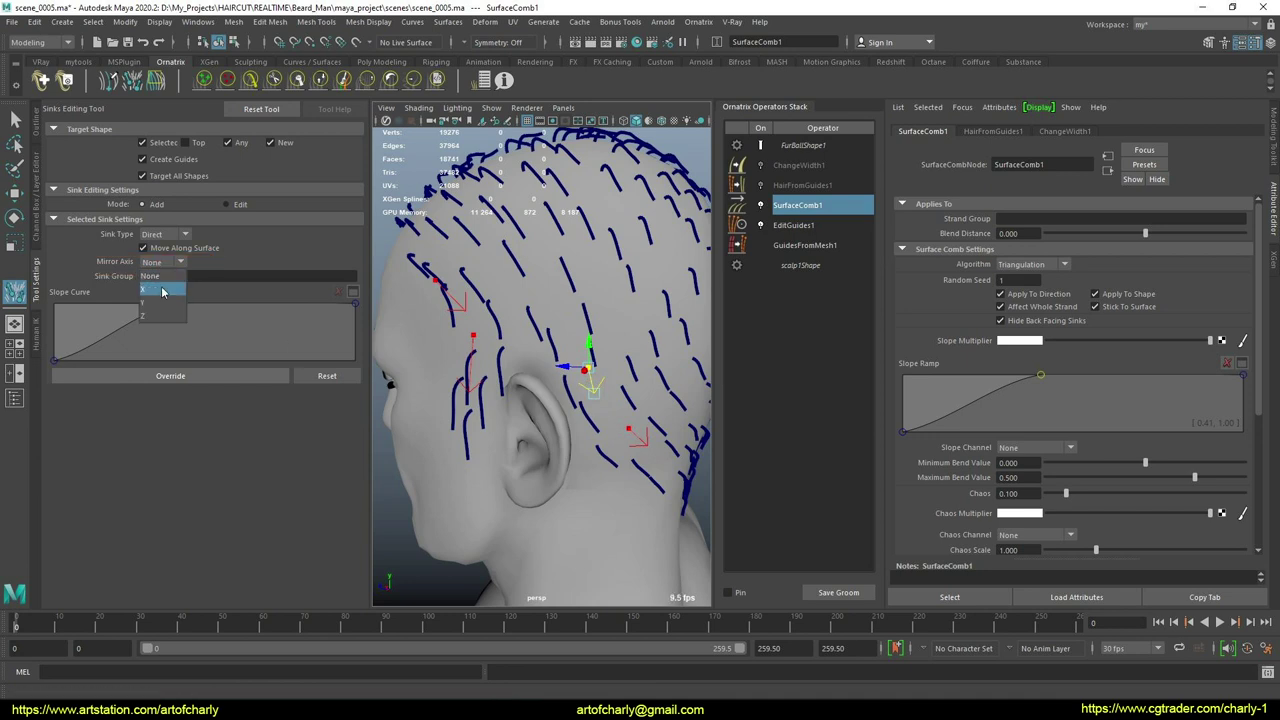
left_click_drag(470, 340, 565, 347, "alt")
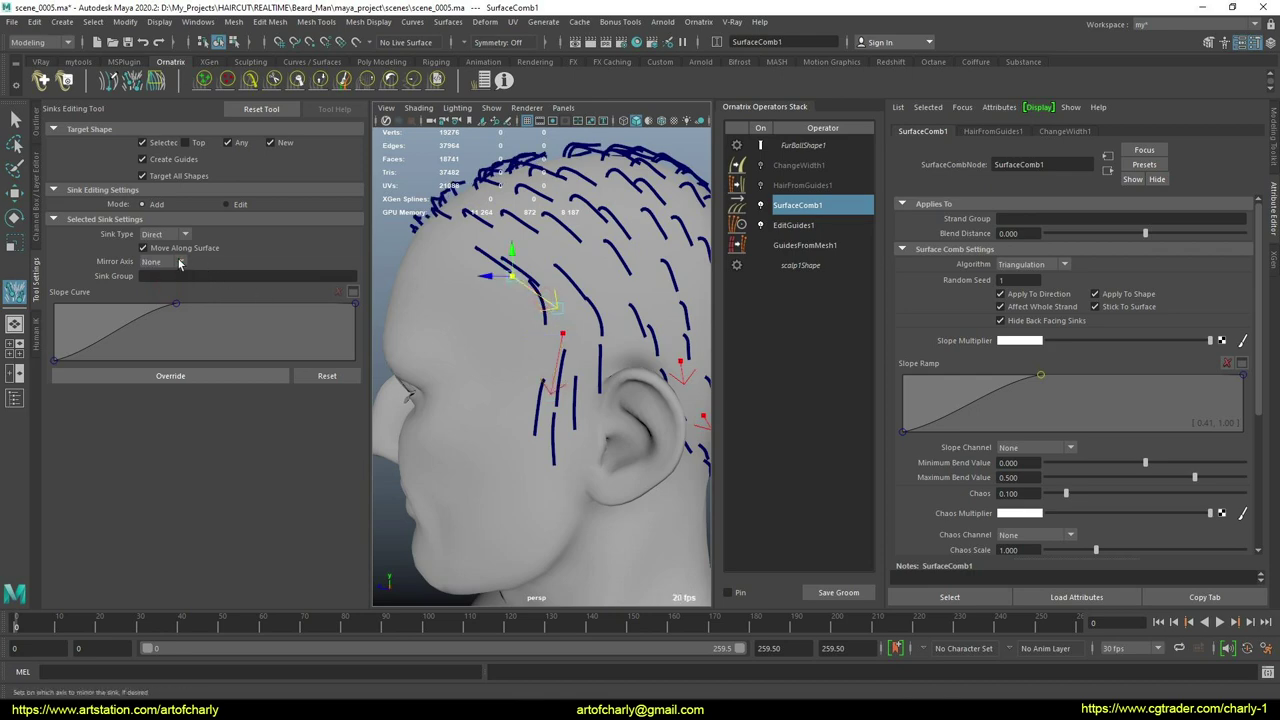
left_click(171, 288)
left_click_drag(560, 300, 530, 305, "alt")
right_click_drag(480, 360, 549, 366, "alt")
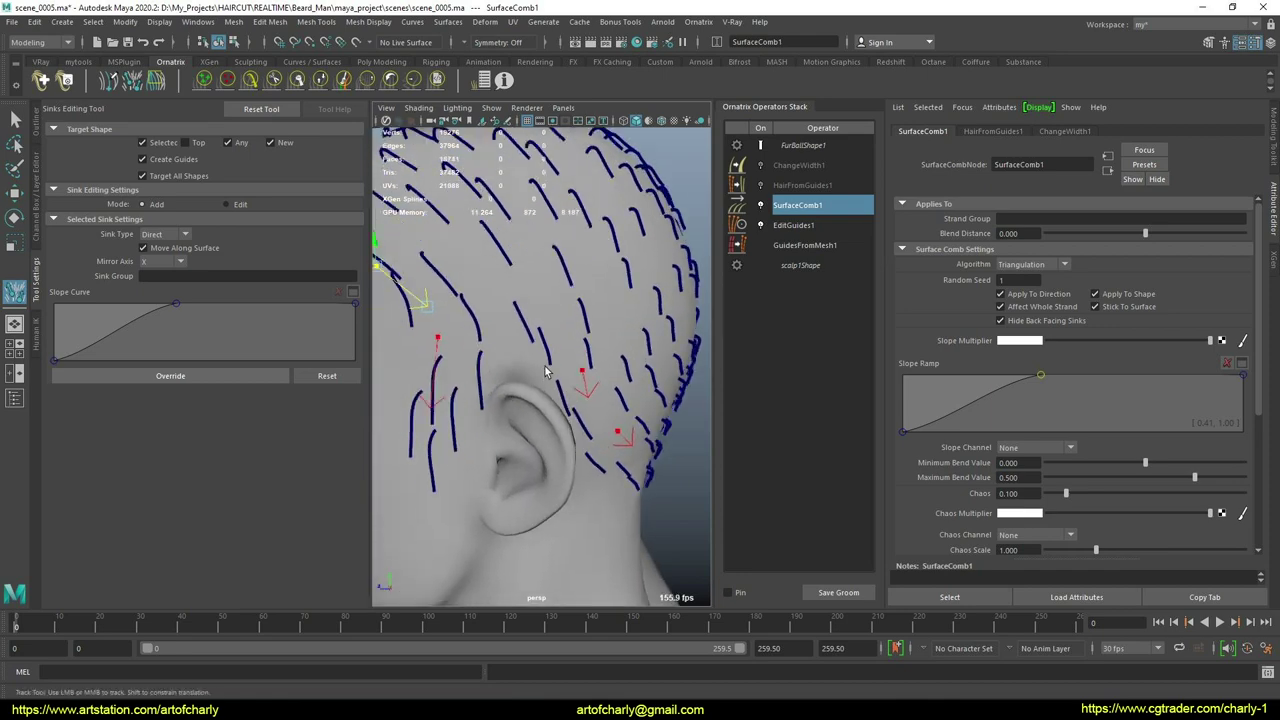
Turn off Move Along Surface for the sink in front of the ear and adjust its direction.
middle_click_drag(515, 330, 573, 367, "alt")
left_click_drag(572, 368, 604, 362, "alt")
mouse_move(556, 387)
right_mouse_down("alt")
mouse_move(515, 350)
mouse_move(550, 392)
right_mouse_up("alt")
left_click_drag(545, 390, 563, 379, "alt")
scroll(508, 374, "up", 3)
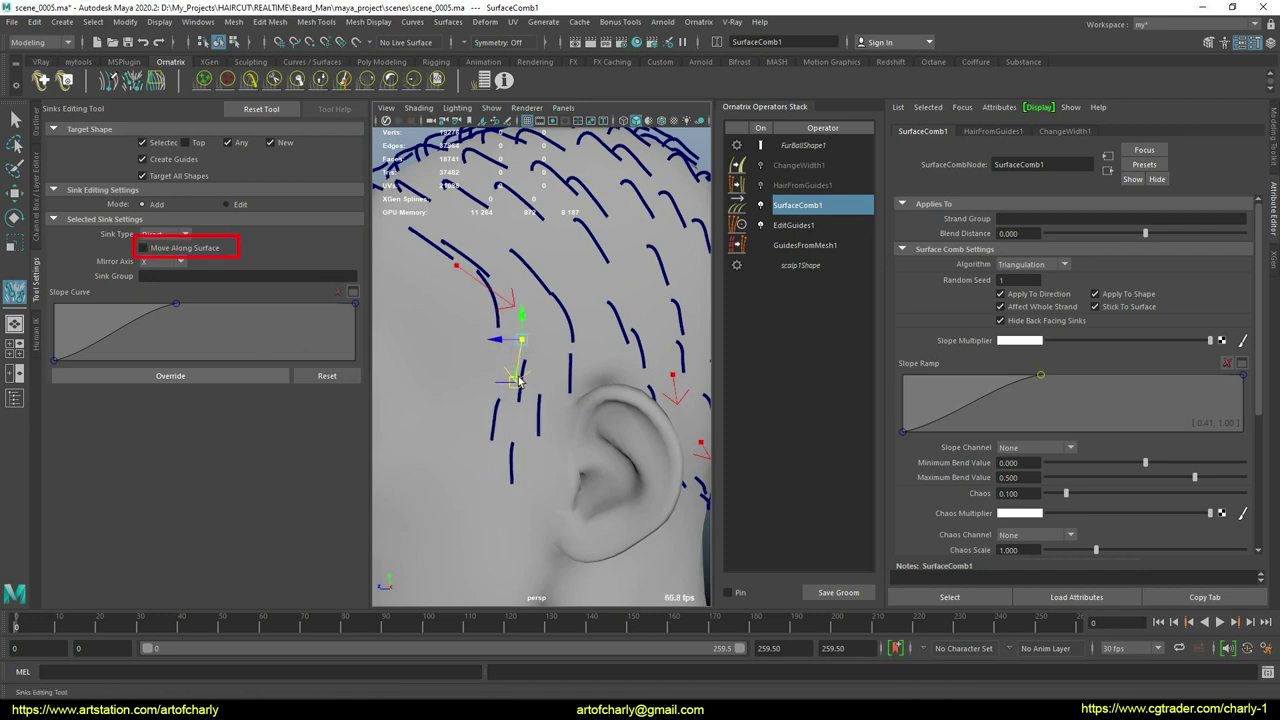
scroll(519, 378, "down", 5)
left_click_drag(519, 378, 515, 315, "alt")
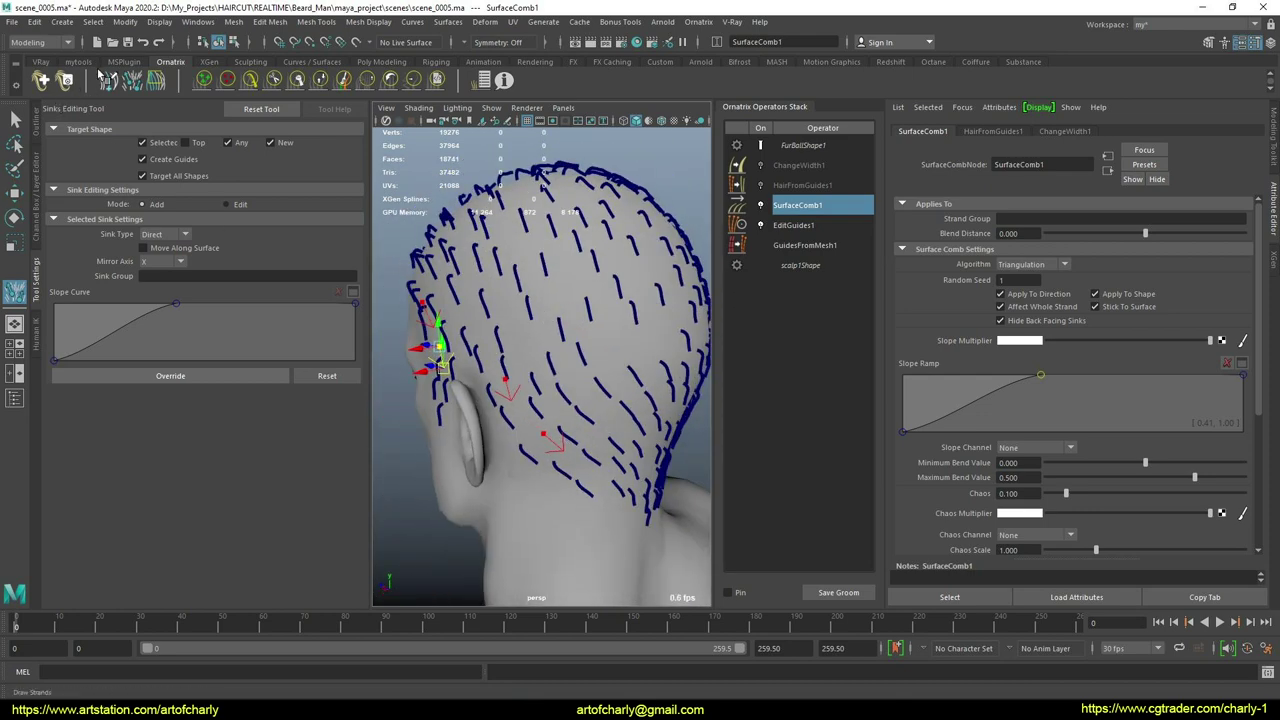
Place a new sink at the middle of the front hairline and pull its end up and toward the side of the head.
left_click(133, 82)
mouse_move(560, 375)
left_mouse_down("alt")
mouse_move(494, 343)
mouse_move(482, 312)
mouse_move(580, 349)
mouse_move(560, 352)
mouse_move(564, 339)
mouse_move(545, 362)
left_mouse_up("alt")
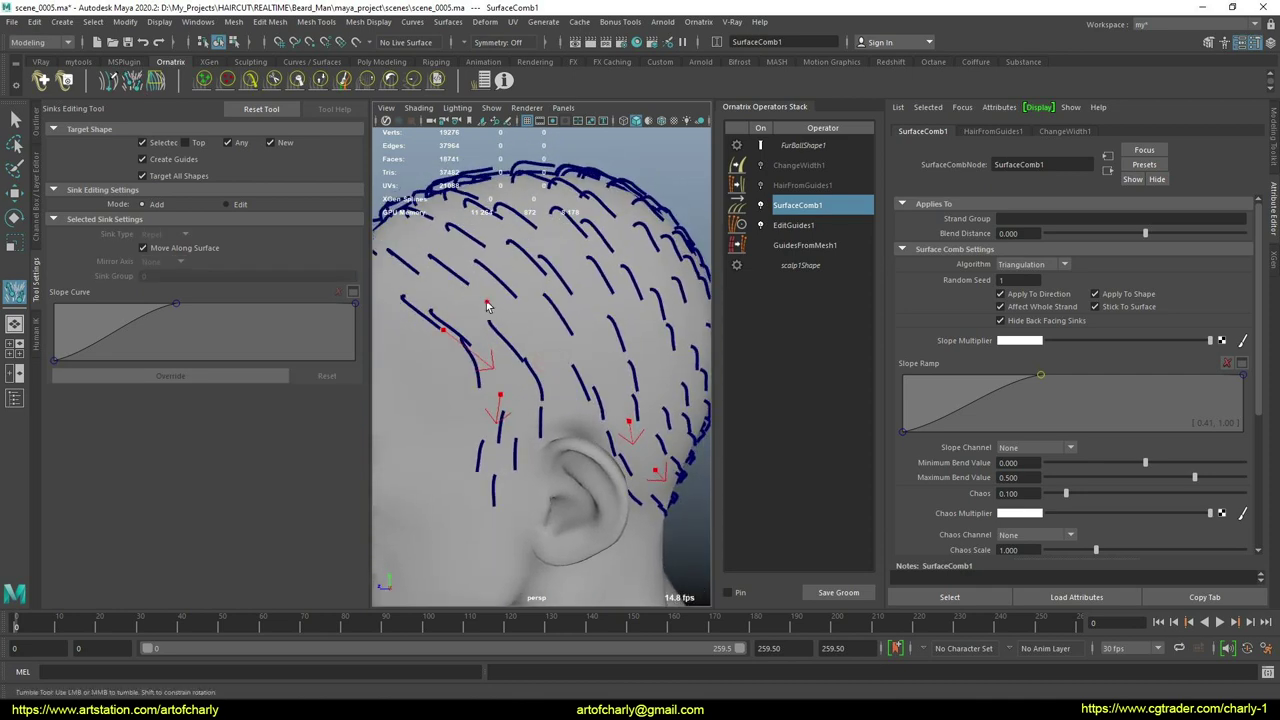
left_click_drag(487, 305, 550, 305, "alt")
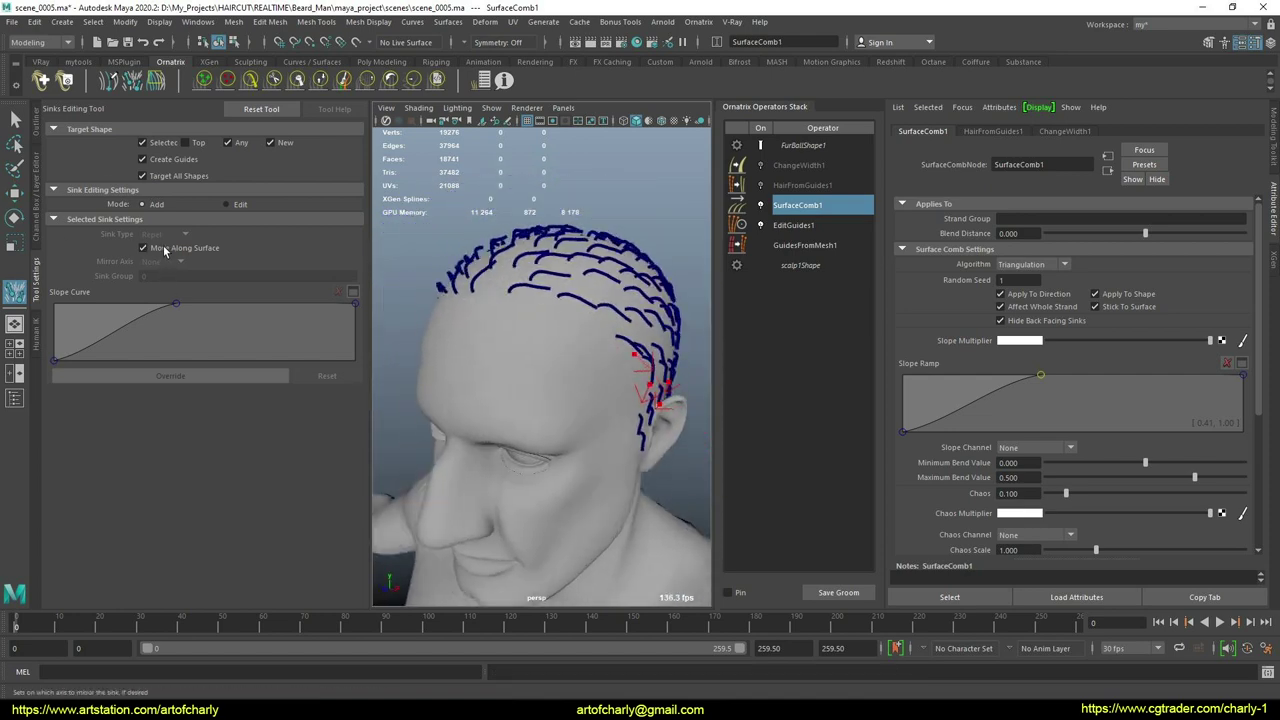
left_click_drag(380, 254, 583, 334, "alt")
right_click_drag(583, 322, 583, 345, "alt")
left_click_drag(583, 354, 593, 334, "alt")
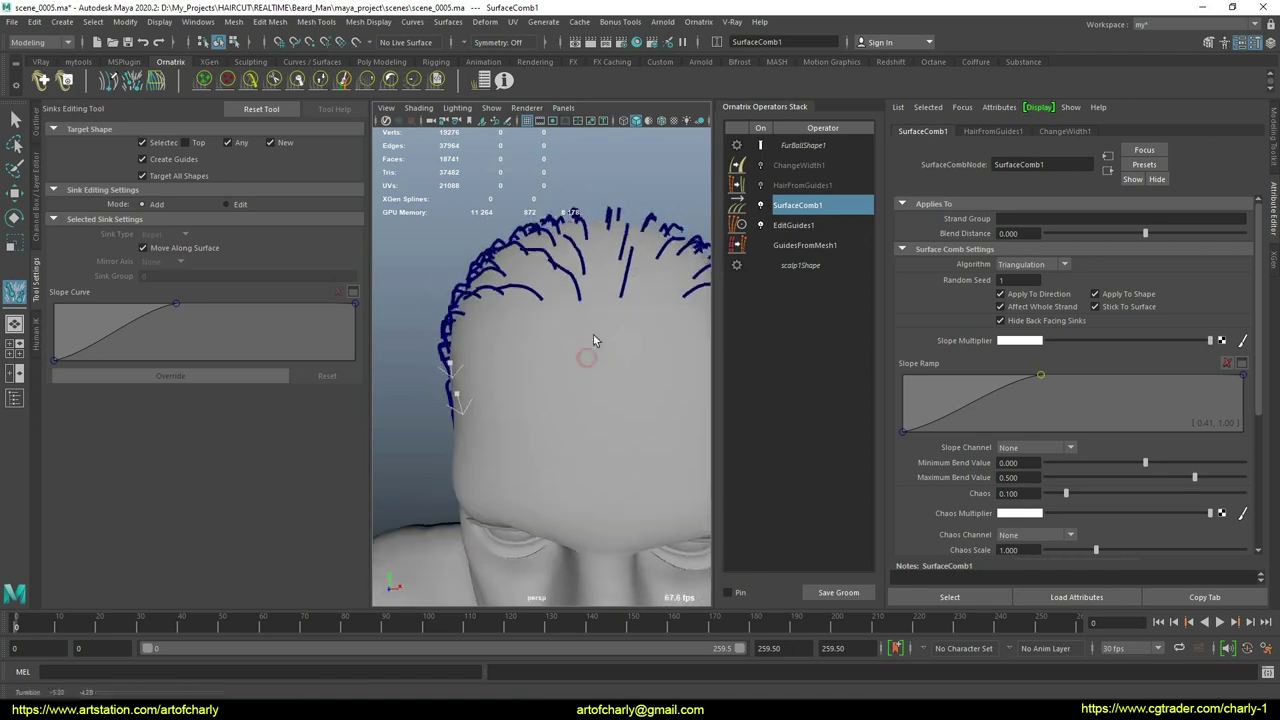
middle_click_drag(593, 334, 576, 336, "alt")
left_click_drag(576, 336, 581, 310, "alt")
left_click(583, 306)
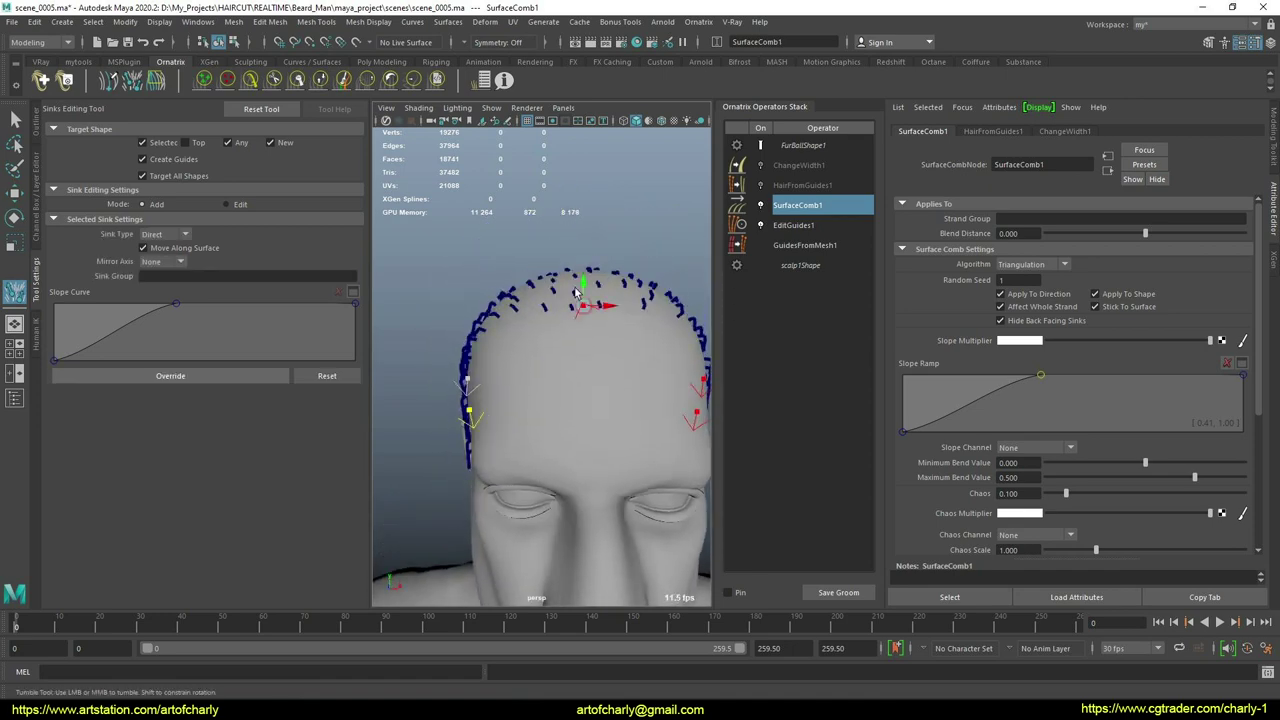
left_click_drag(523, 236, 503, 210)
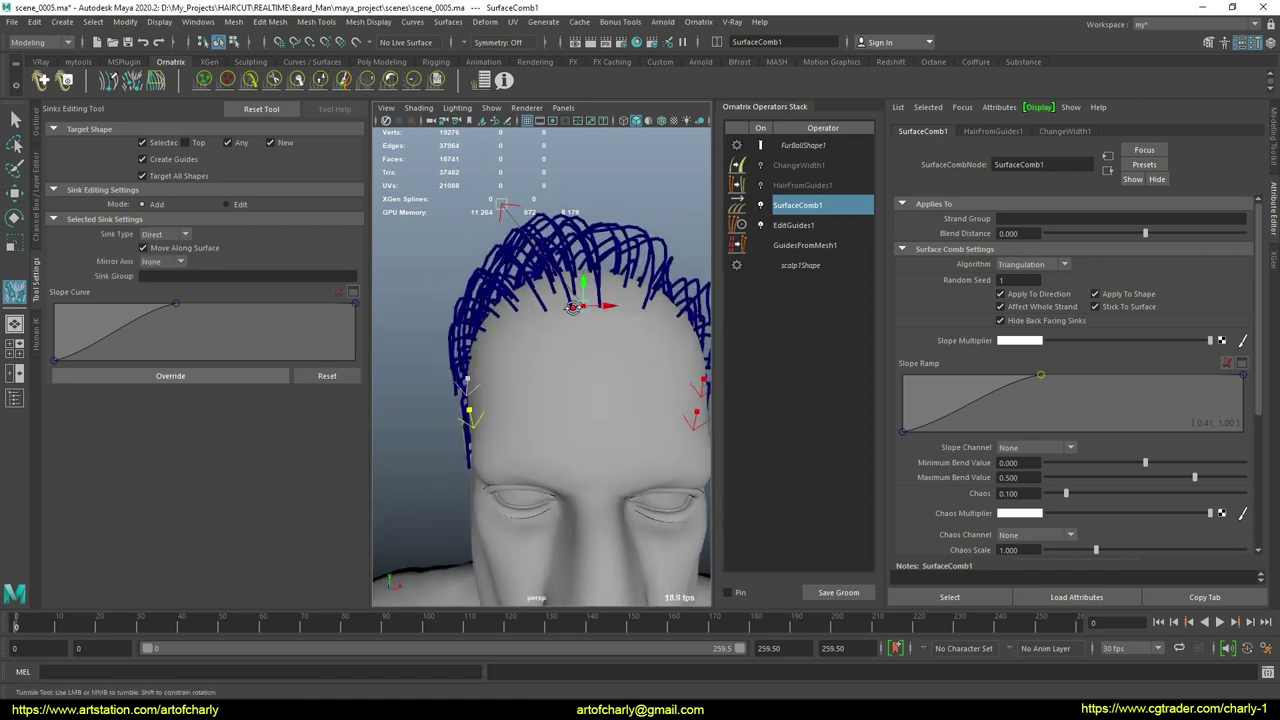
Turn off Move Along Surface for the front hairline sink and lift its end away from the head.
left_click_drag(573, 306, 508, 256, "alt")
left_click(185, 247)
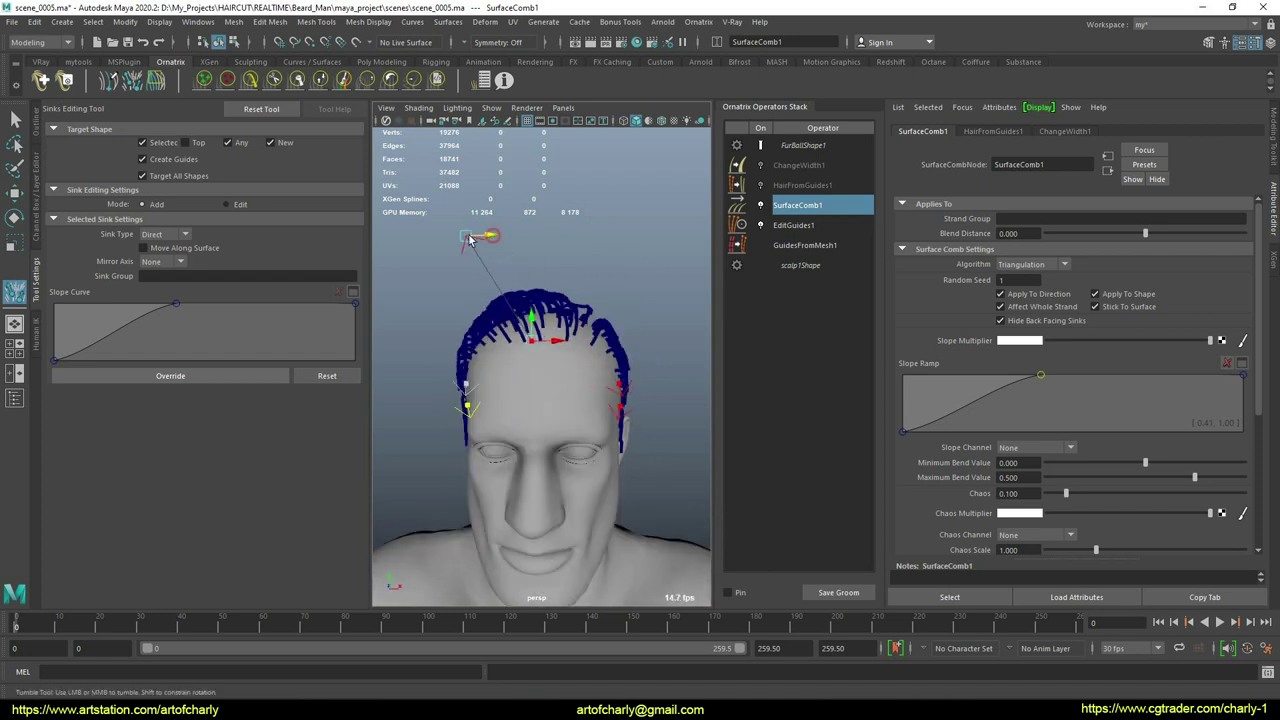
left_click_drag(415, 244, 360, 368, "alt")
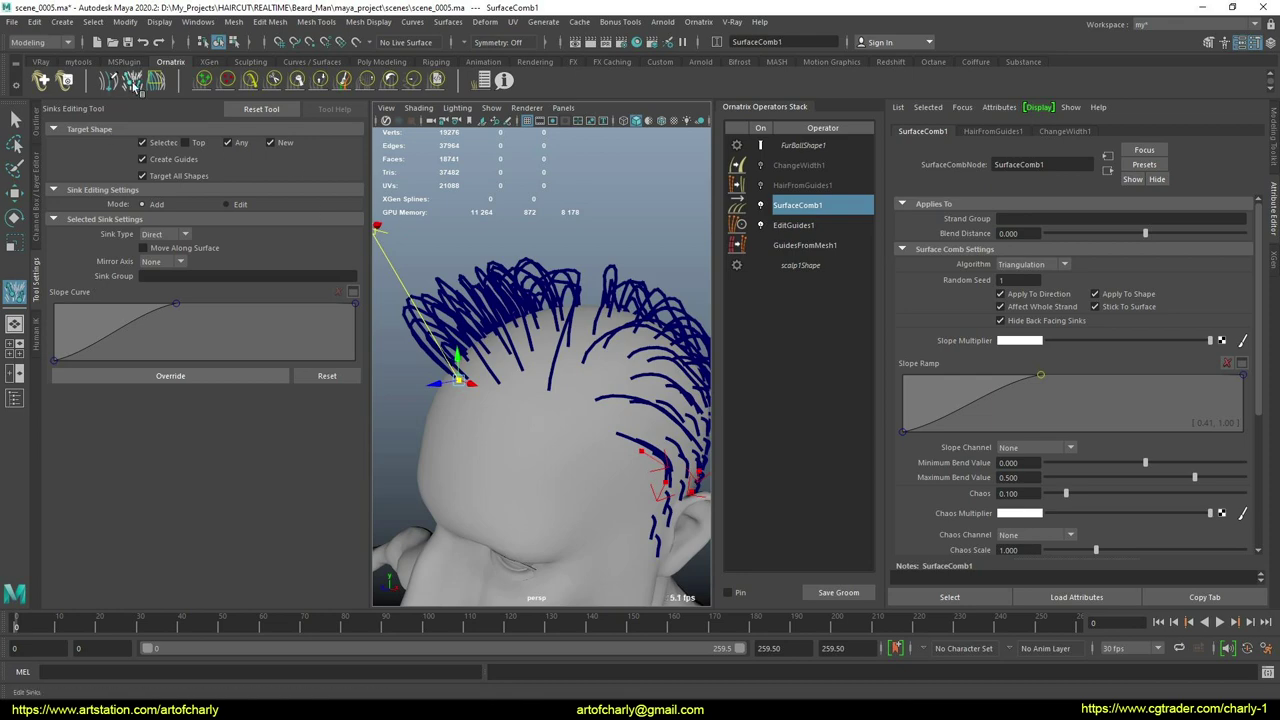
Add a sink beside the front hairline sink and set its combing direction.
left_click_drag(680, 370, 581, 343, "alt")
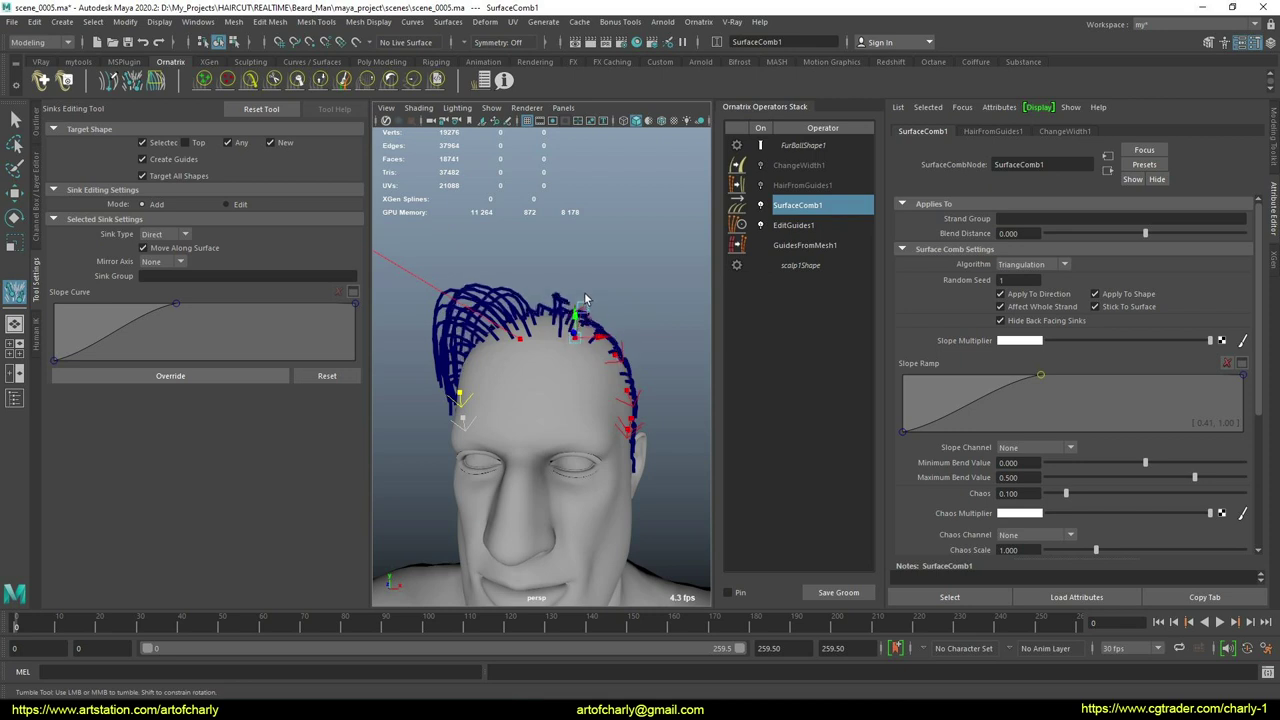
left_click_drag(588, 253, 499, 344)
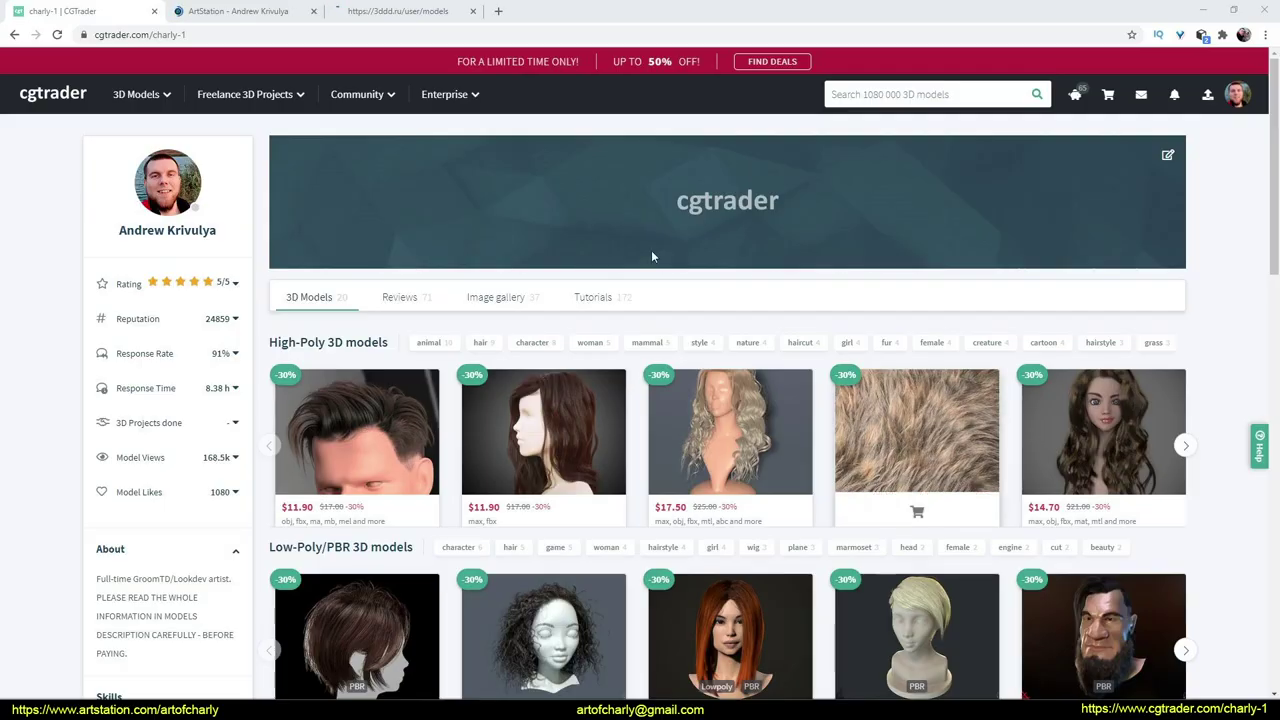
Switch to the browser and look over the artist's CGTrader models, ArtStation prints and the CharlyTutors community page on YouTube.
scroll(525, 386, "down", 3)
scroll(527, 391, "up", 5)
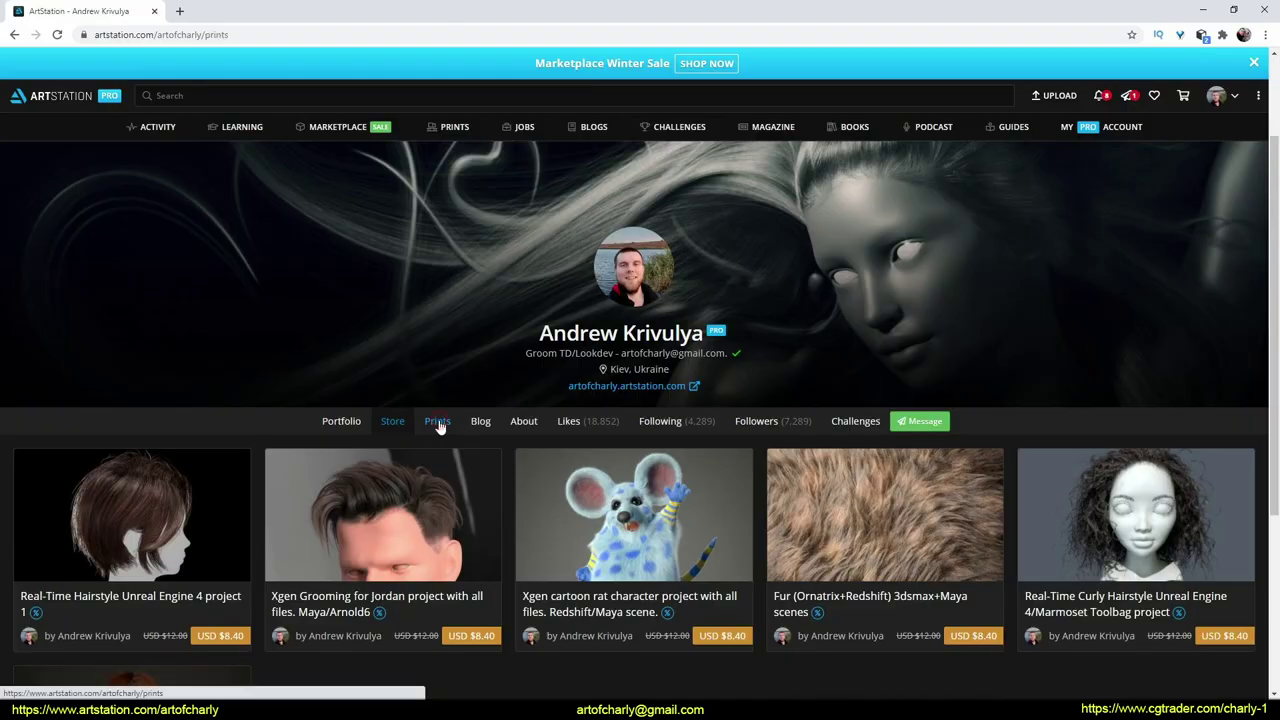
left_click(437, 420)
scroll(349, 465, "down", 10)
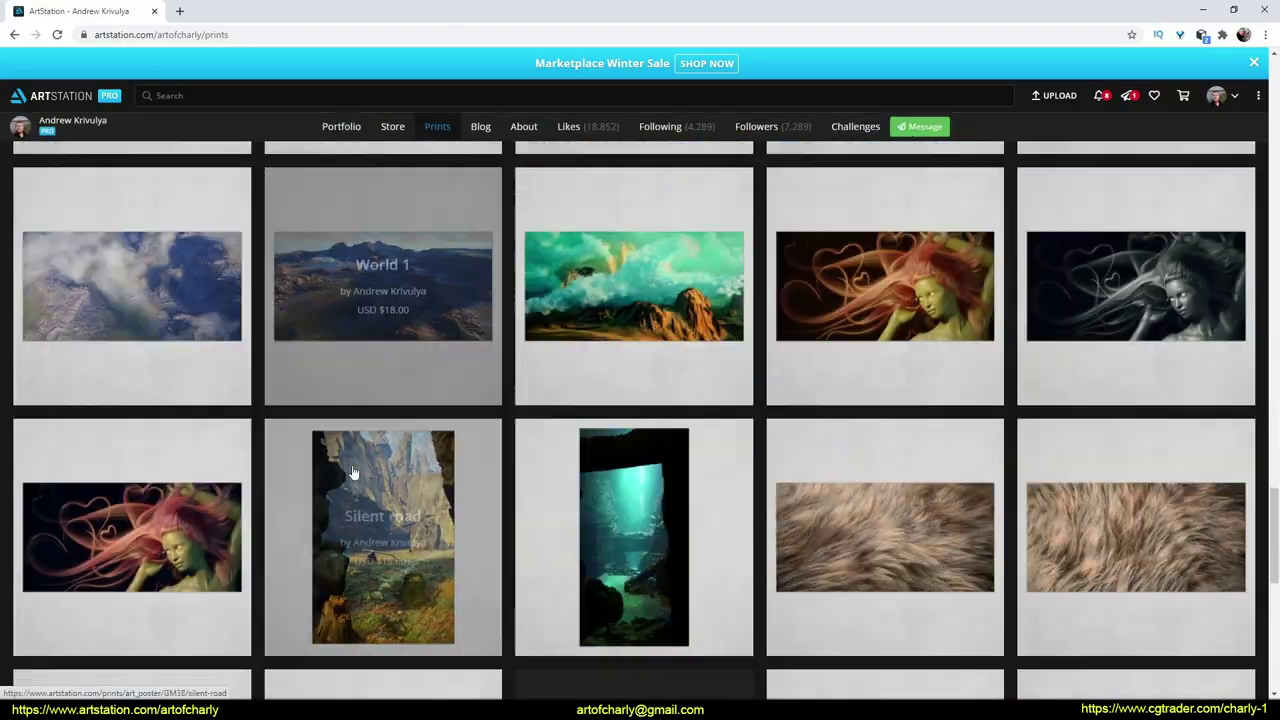
scroll(352, 472, "down", 10)
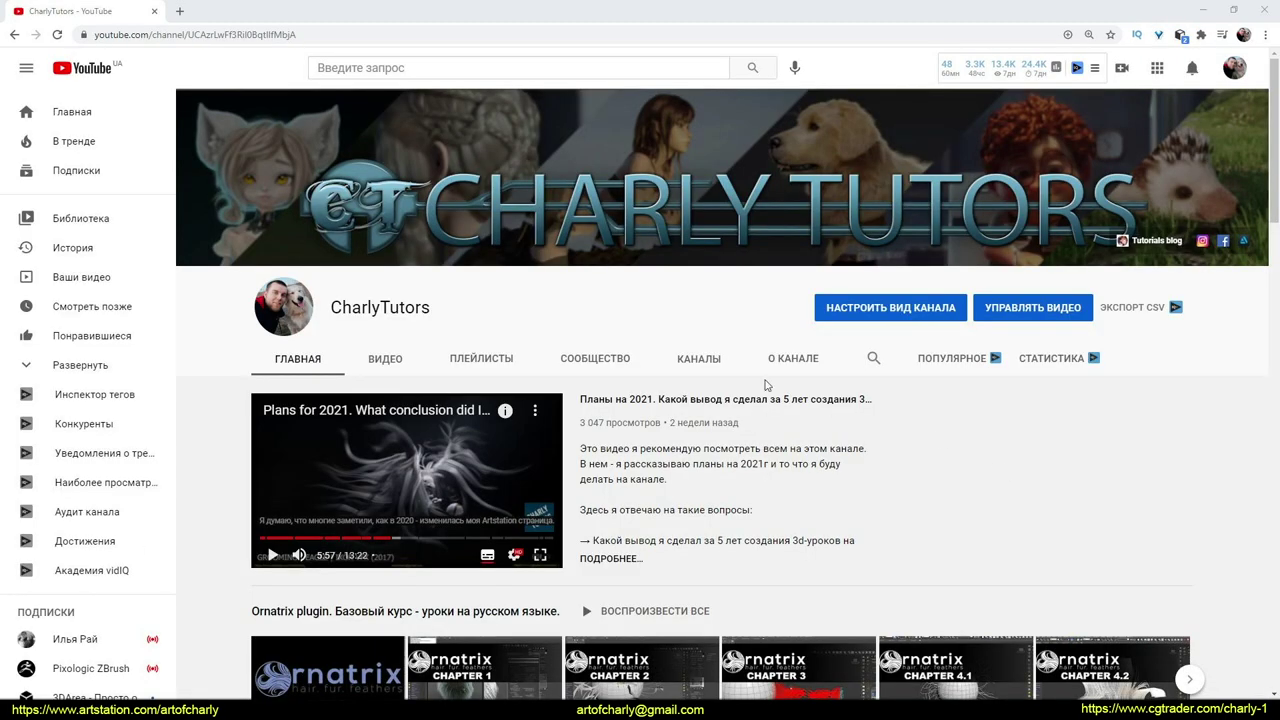
left_click(602, 368)
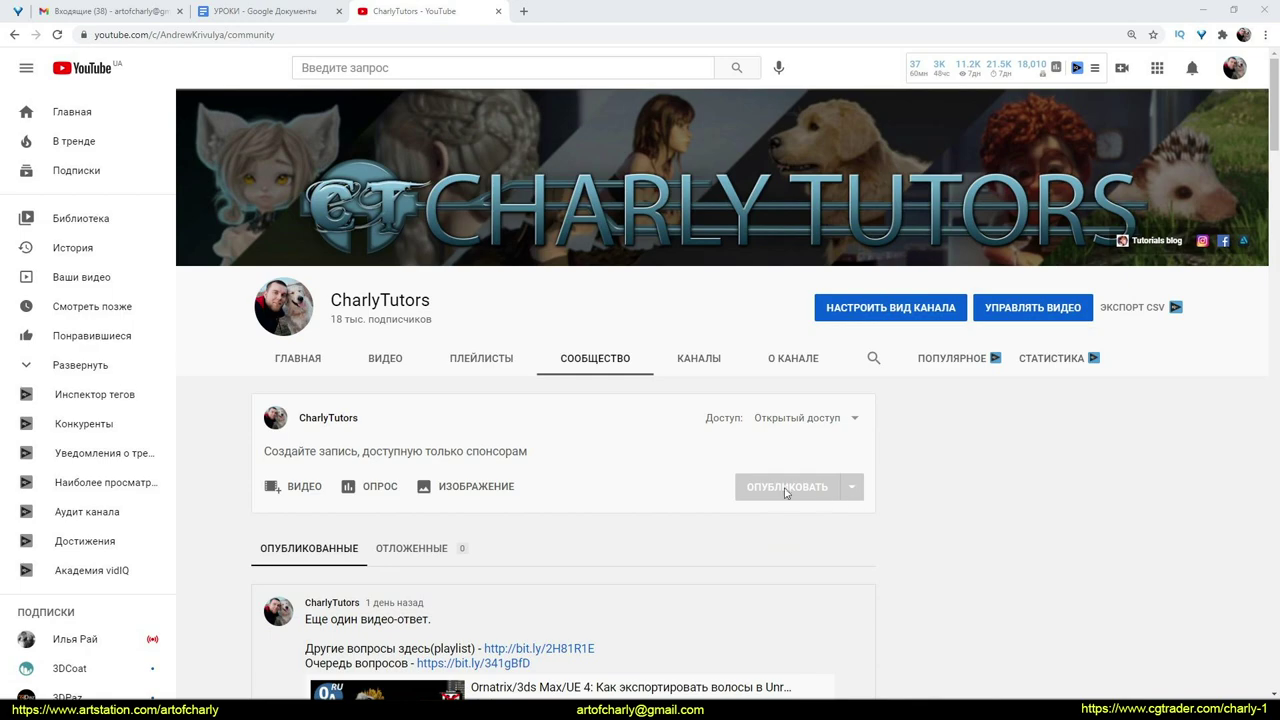
Look through the published posts on the CharlyTutors community page.
scroll(790, 490, "down", 3)
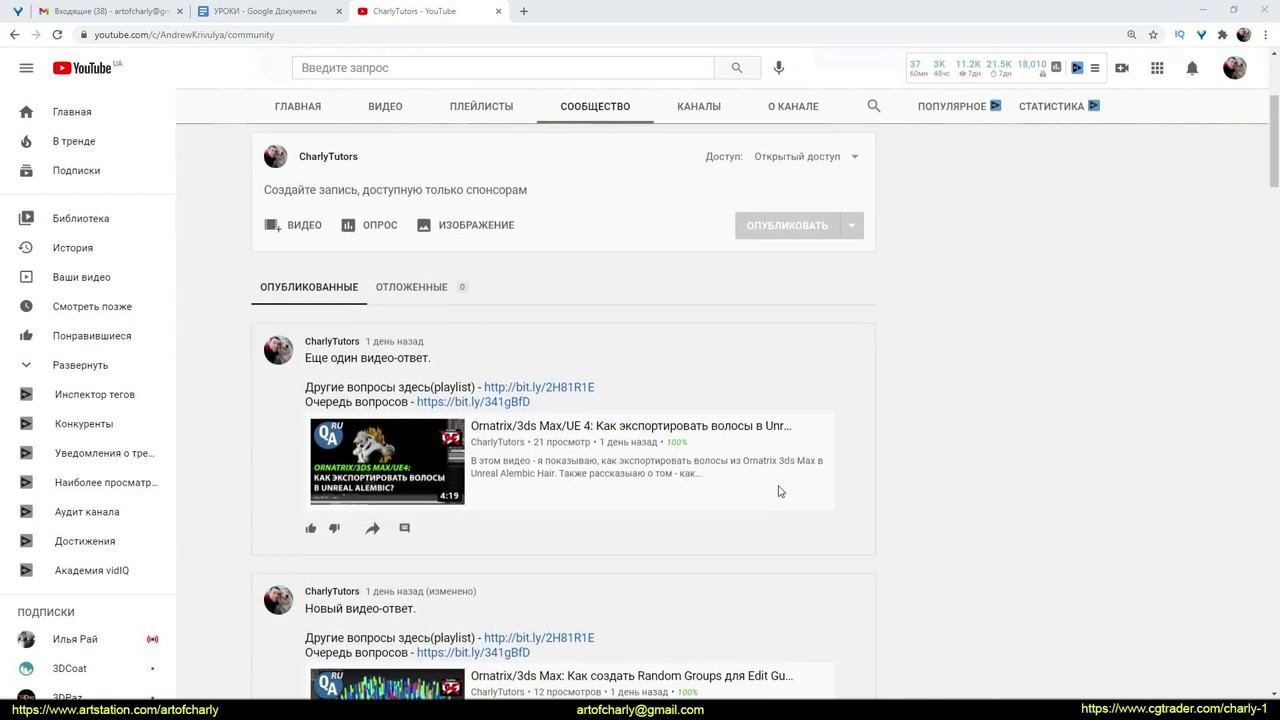
scroll(780, 491, "down", 12)
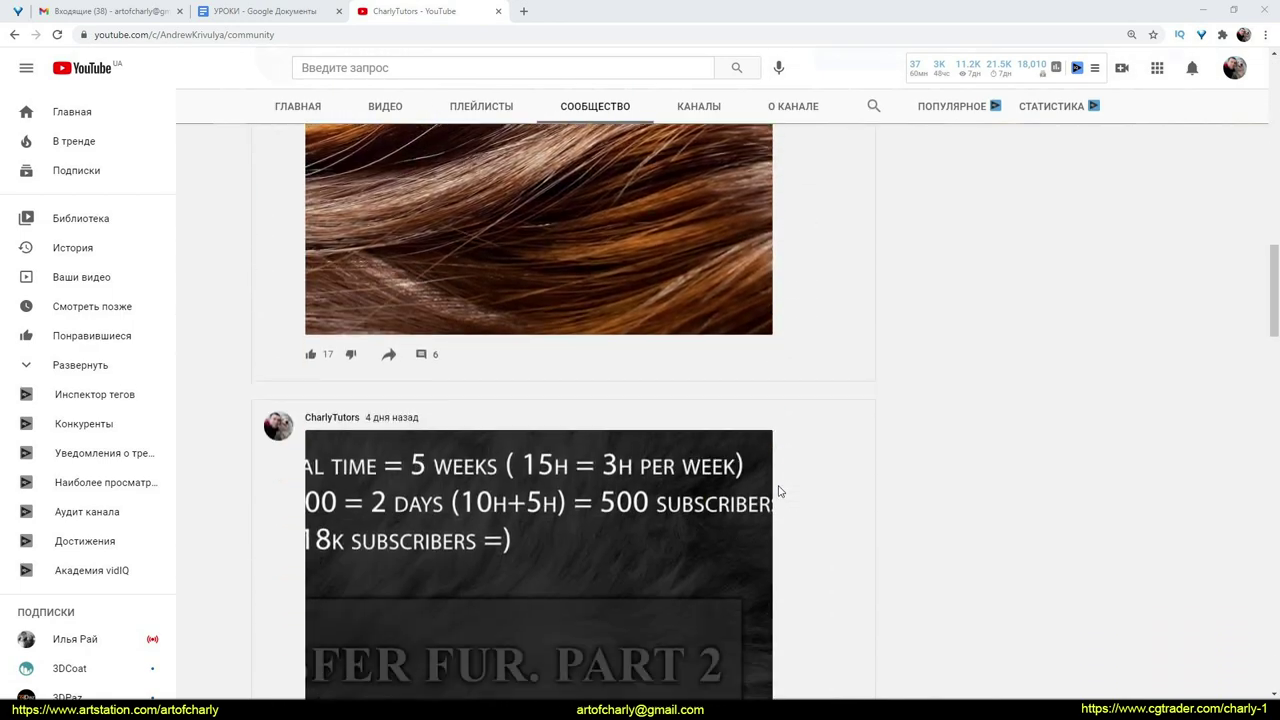
scroll(780, 491, "down", 15)
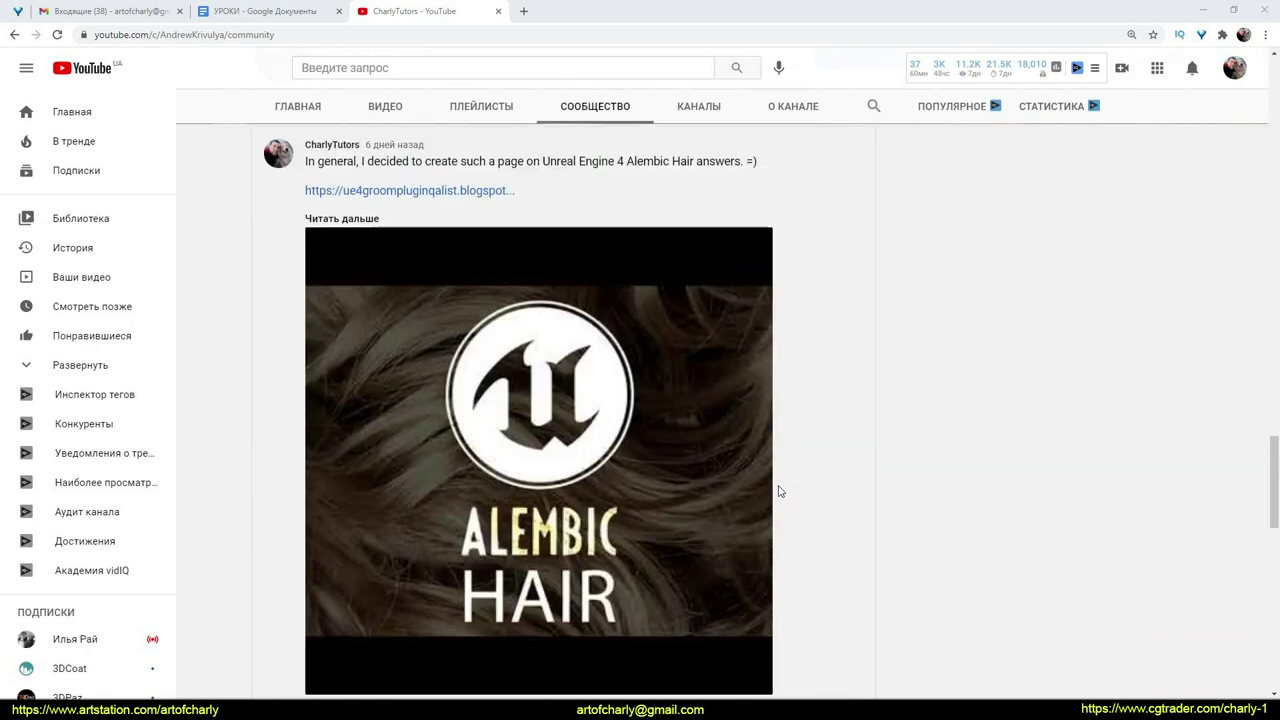
scroll(780, 491, "down", 15)
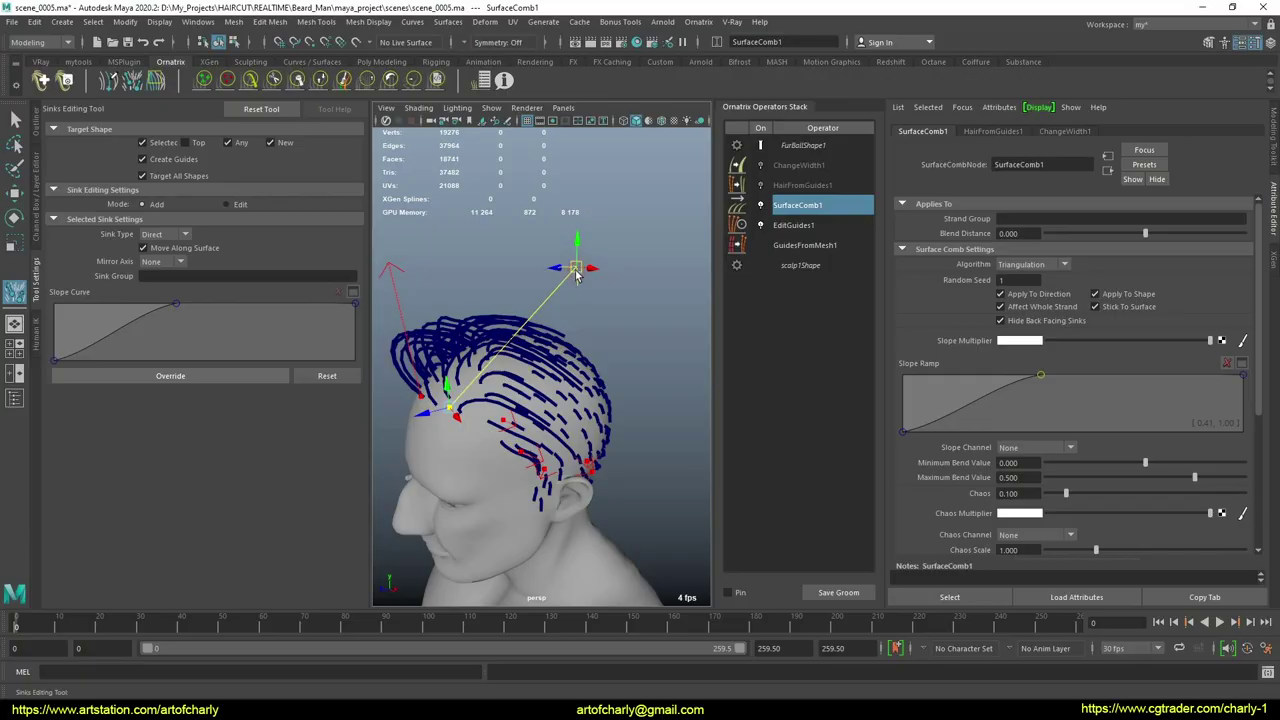
Switch back to Maya, turn off Move Along Surface for the front hairline sinks and position their ends above the head to sweep the fringe sideways.
left_click_drag(576, 276, 522, 285, "alt")
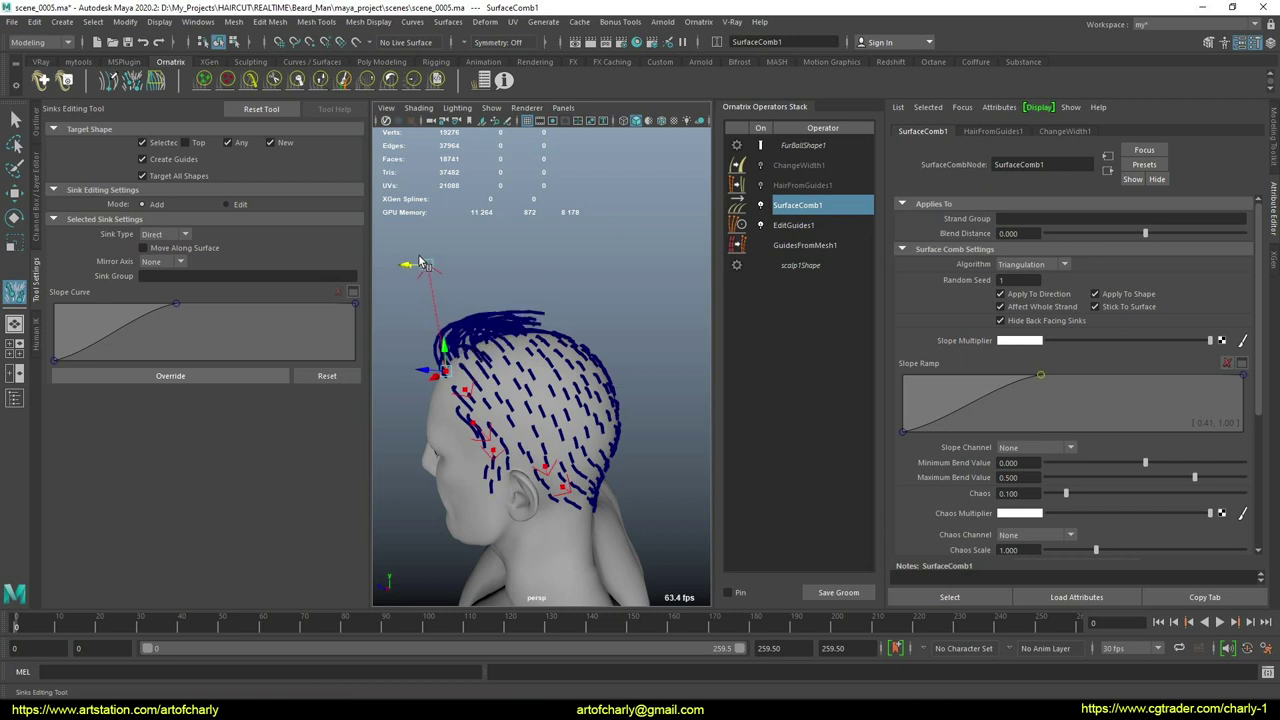
left_click_drag(441, 261, 614, 262, "alt")
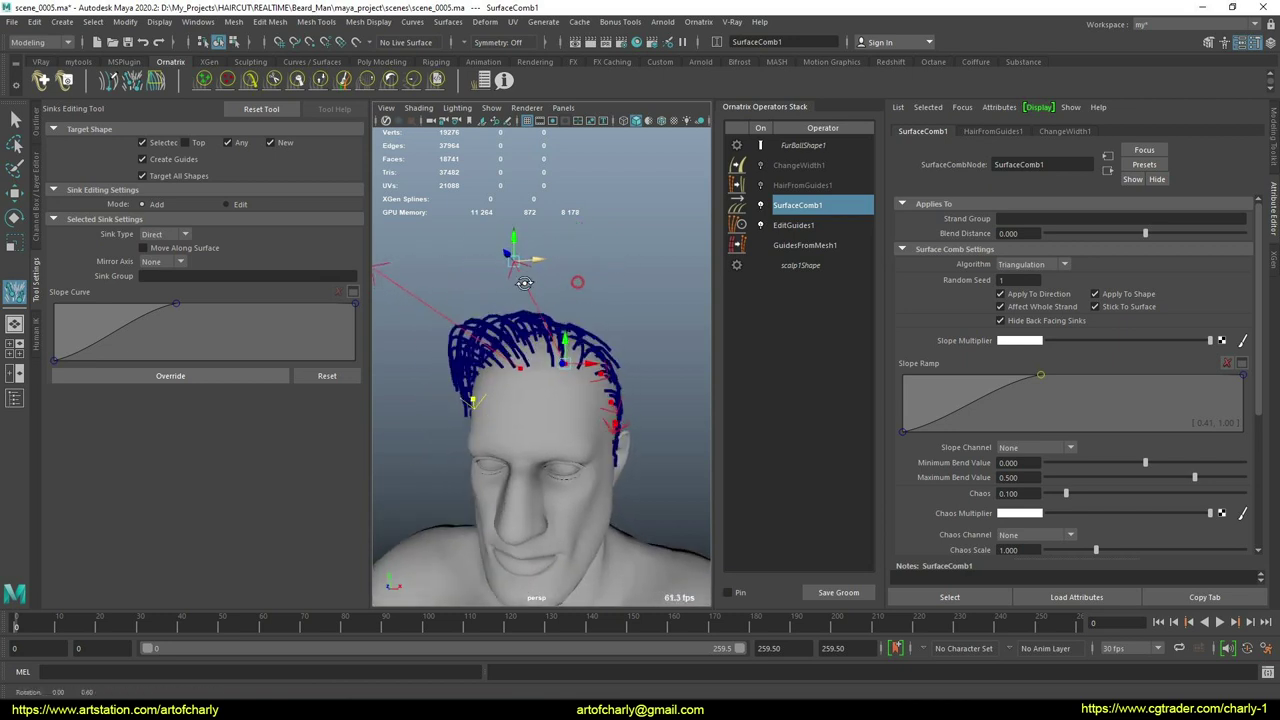
left_click_drag(524, 283, 568, 281, "alt")
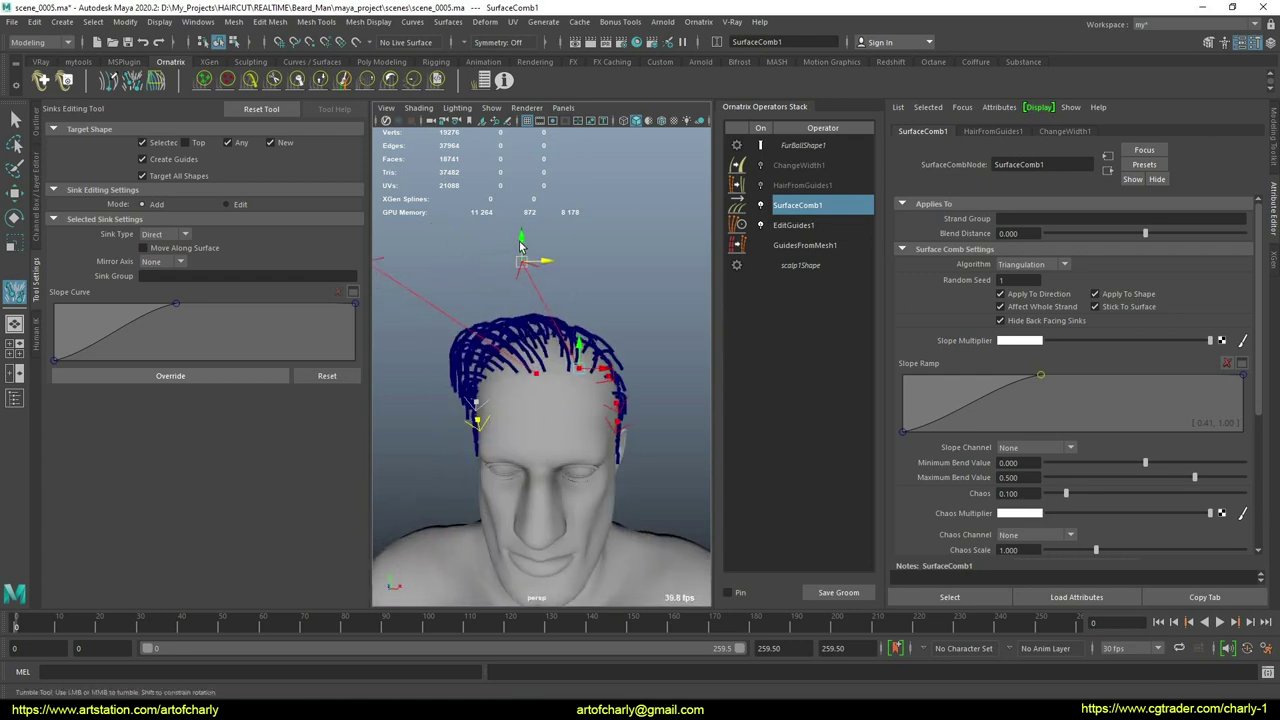
left_click_drag(520, 228, 550, 283, "alt")
left_click_drag(624, 271, 399, 299, "alt")
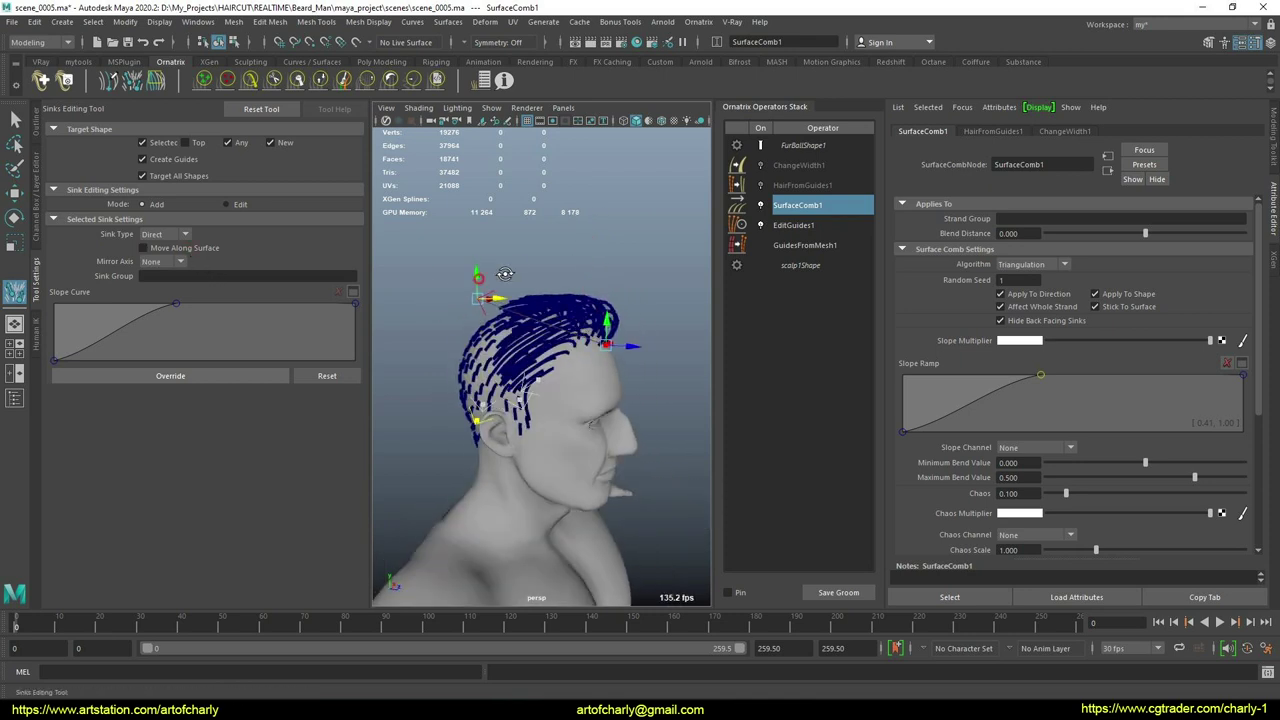
left_click_drag(505, 274, 474, 287, "alt")
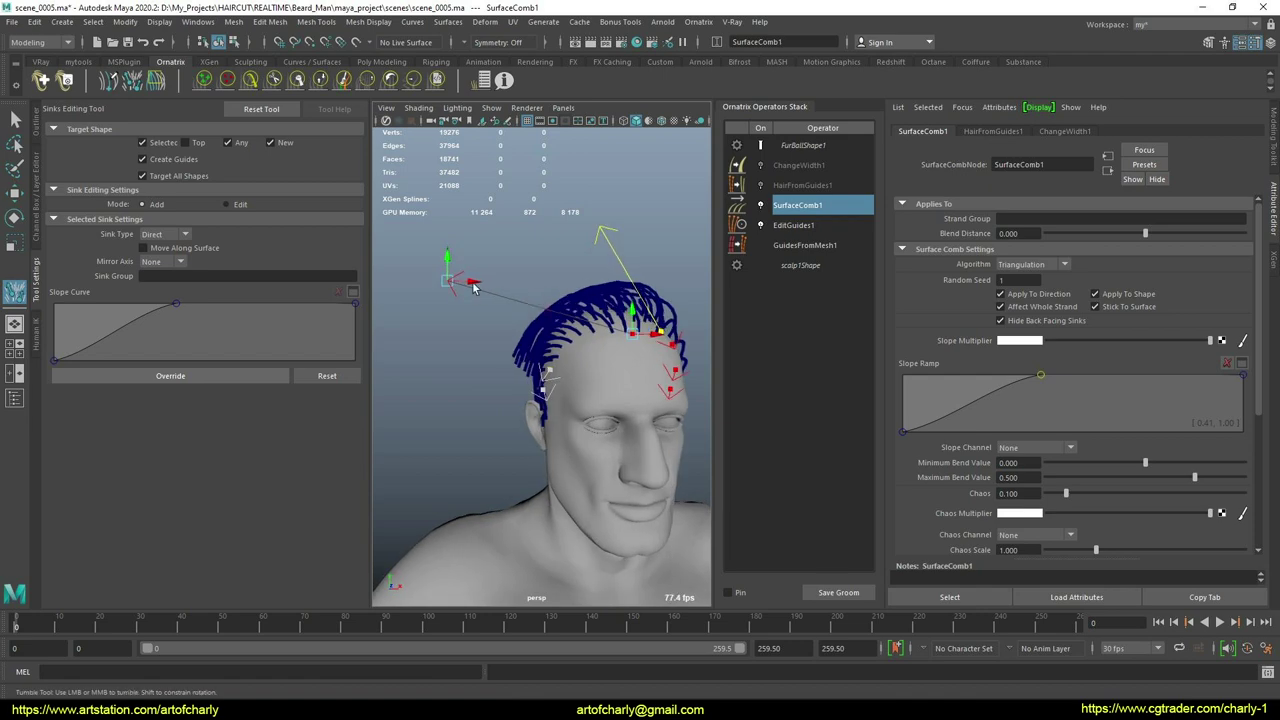
Adjust the combing with a sink mirrored on X near the ear and an unmirrored sink with Move Along Surface on the back of the head.
left_click_drag(504, 338, 589, 341, "alt")
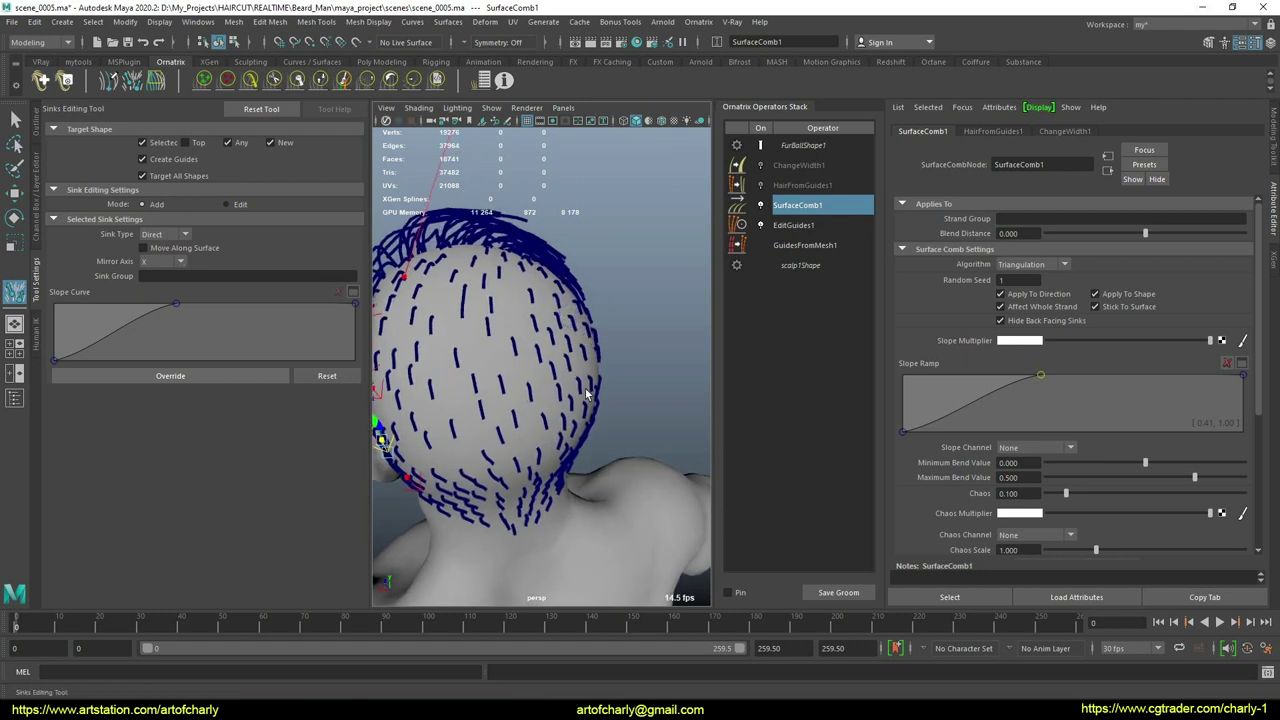
left_click_drag(587, 395, 654, 339, "alt")
right_click_drag(521, 347, 534, 374, "alt")
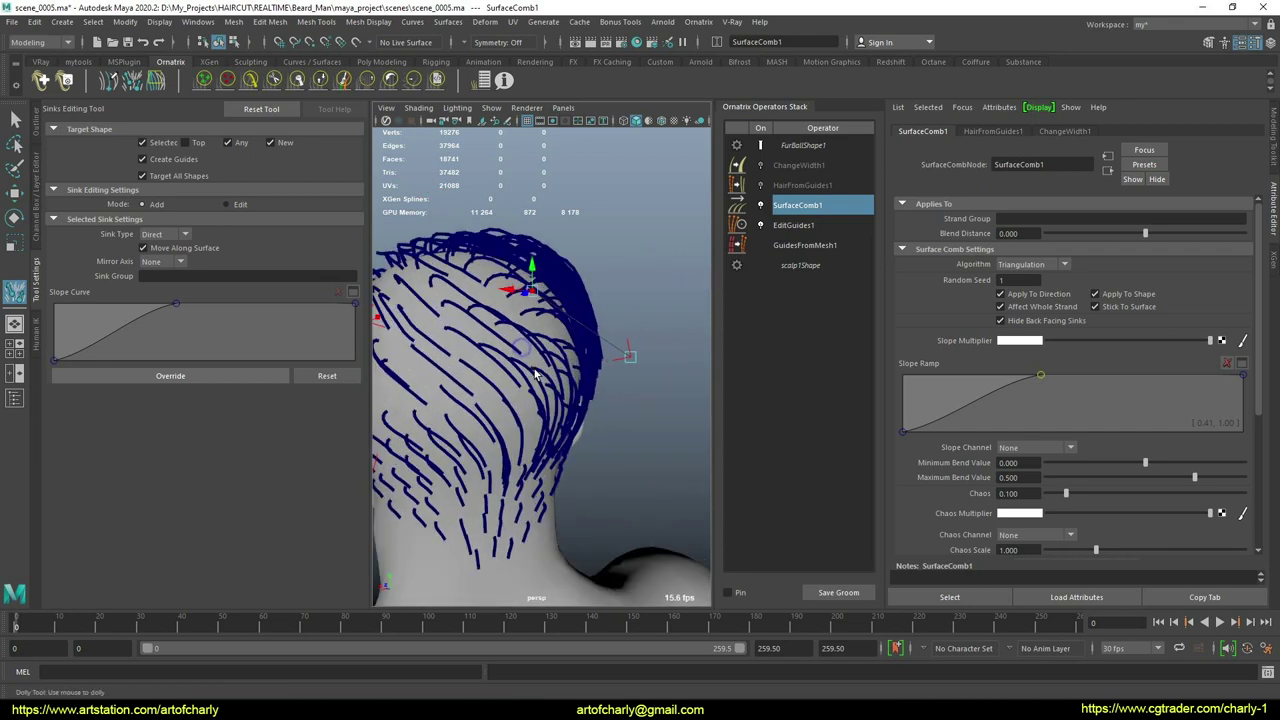
left_click_drag(535, 375, 643, 349, "alt")
right_click_drag(643, 349, 607, 399, "alt")
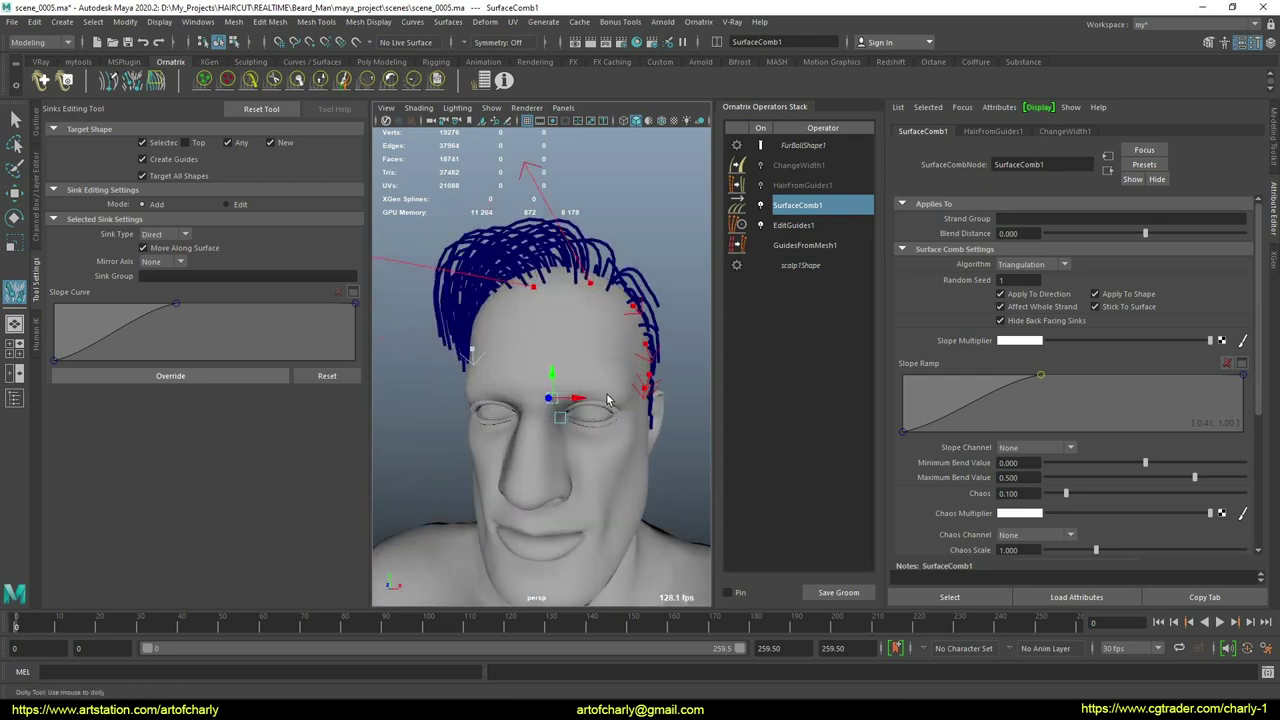
Add an Edit Guides operator above the Surface Comb and collapse the operator stack up to it.
left_click(699, 22)
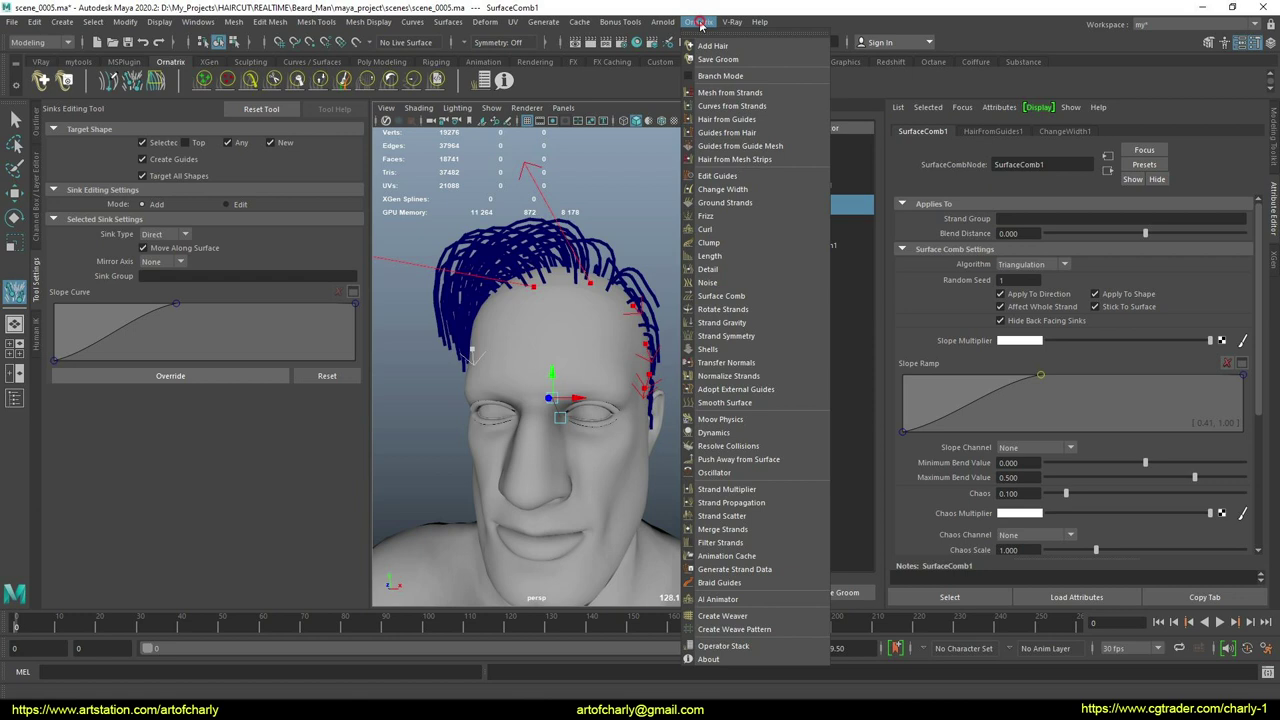
left_click(742, 176)
mouse_move(662, 236)
left_mouse_down("alt")
mouse_move(674, 260)
mouse_move(663, 241)
left_mouse_up("alt")
right_click(804, 211)
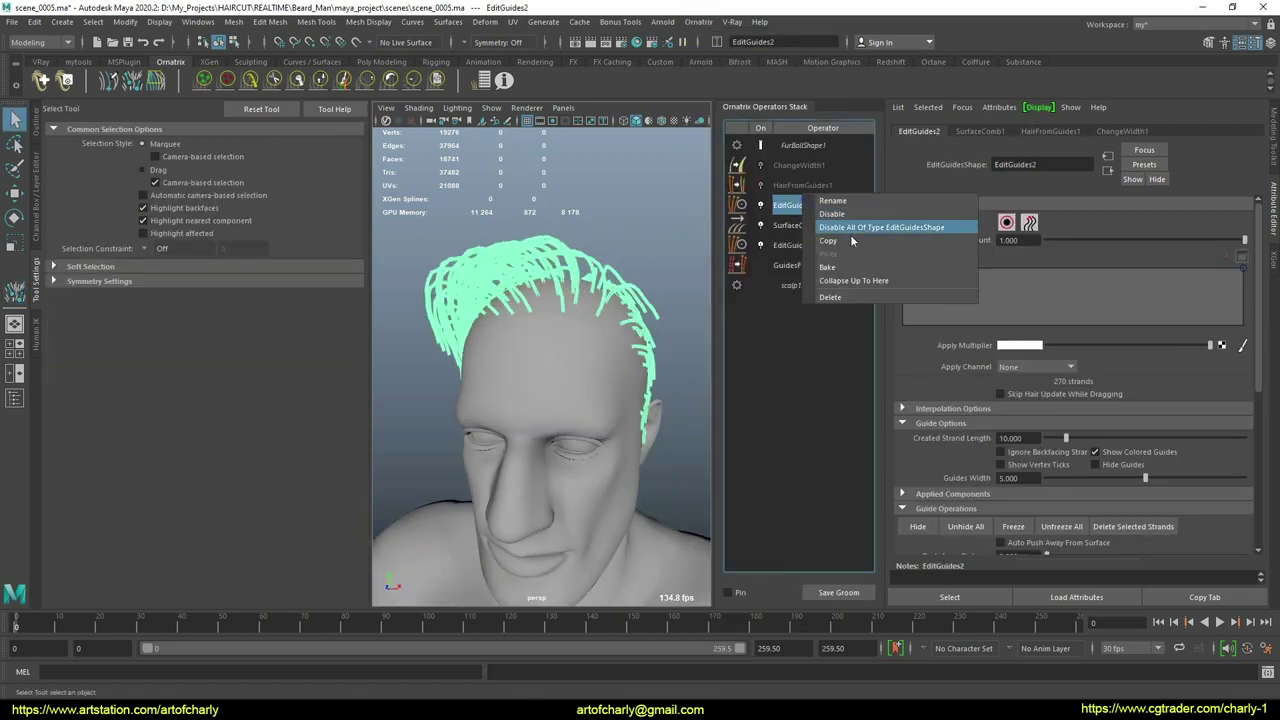
left_click(893, 282)
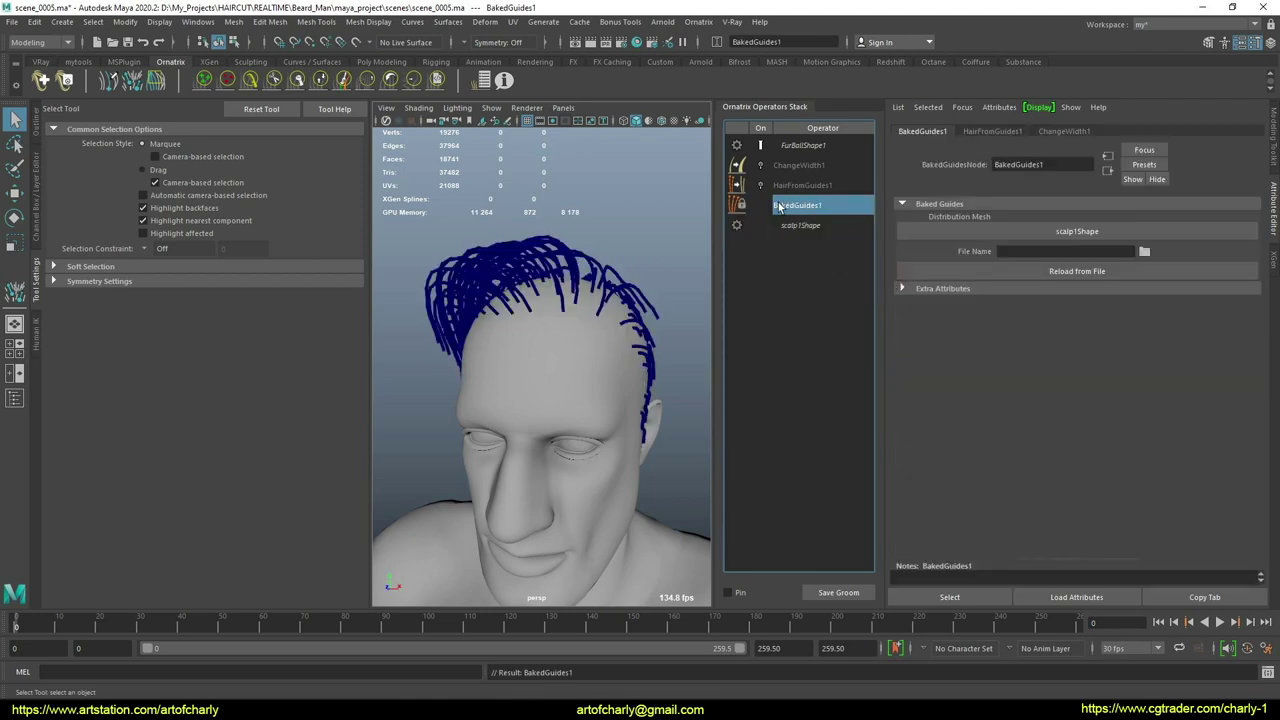
Add an Edit Guides operator on top of the baked guides and select four stray guides along the side of the head.
left_click_drag(618, 281, 520, 302, "alt")
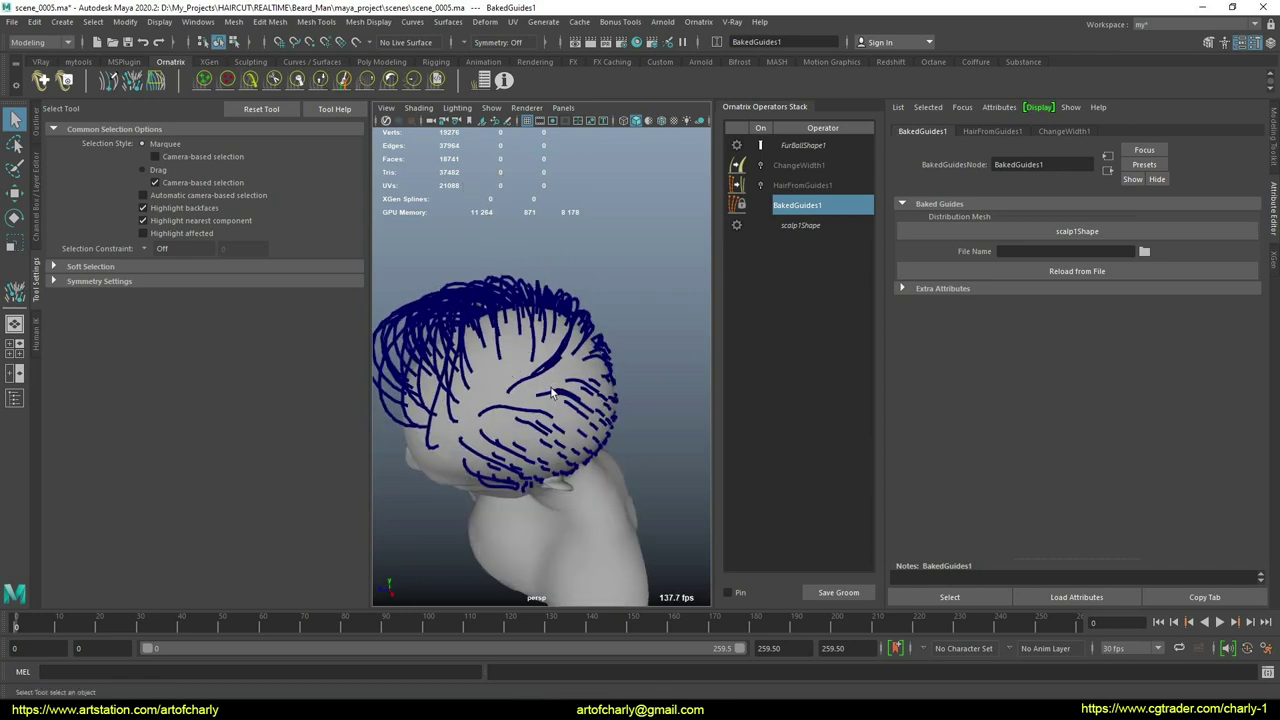
left_click_drag(551, 393, 460, 343, "alt")
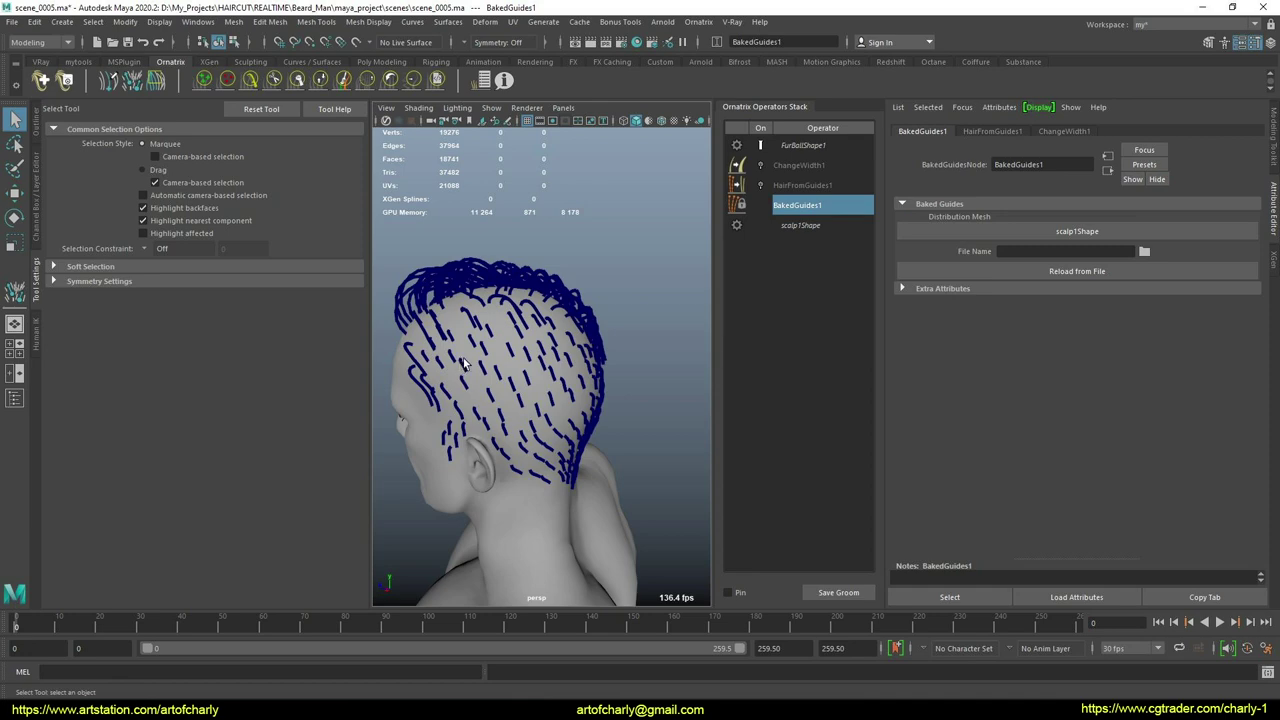
left_click_drag(463, 363, 601, 366, "alt")
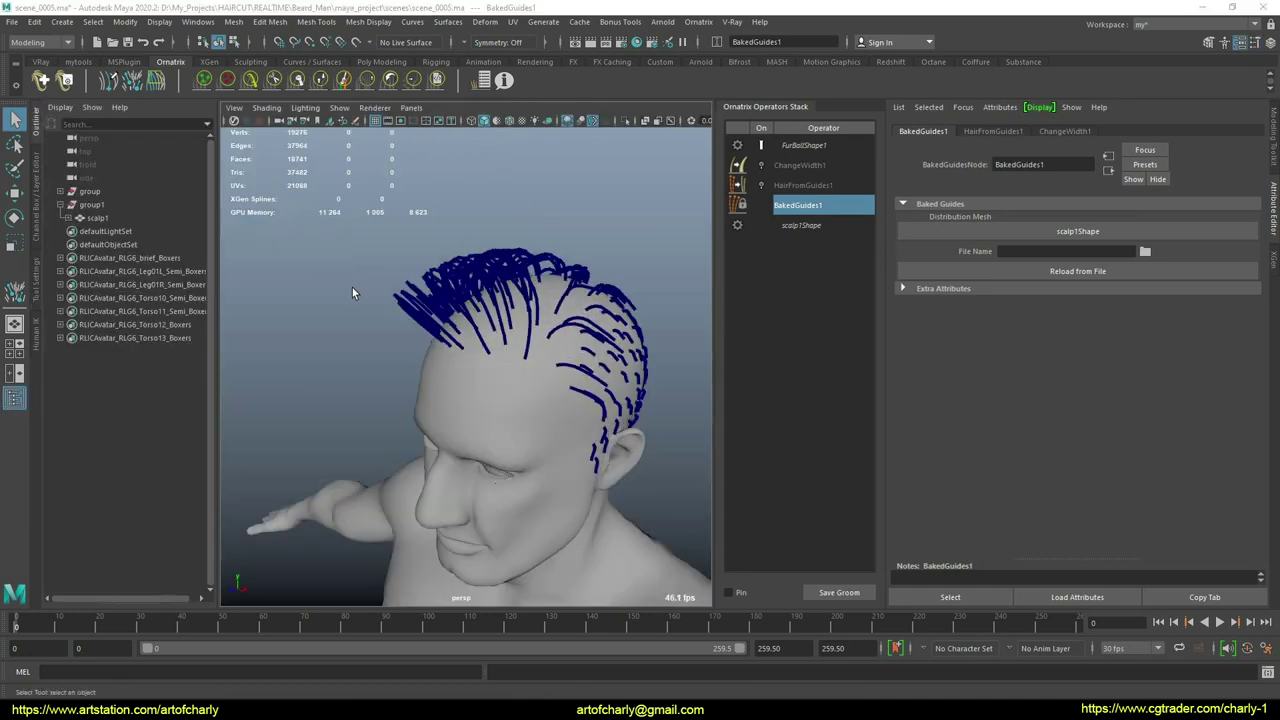
left_click_drag(354, 291, 398, 289, "alt")
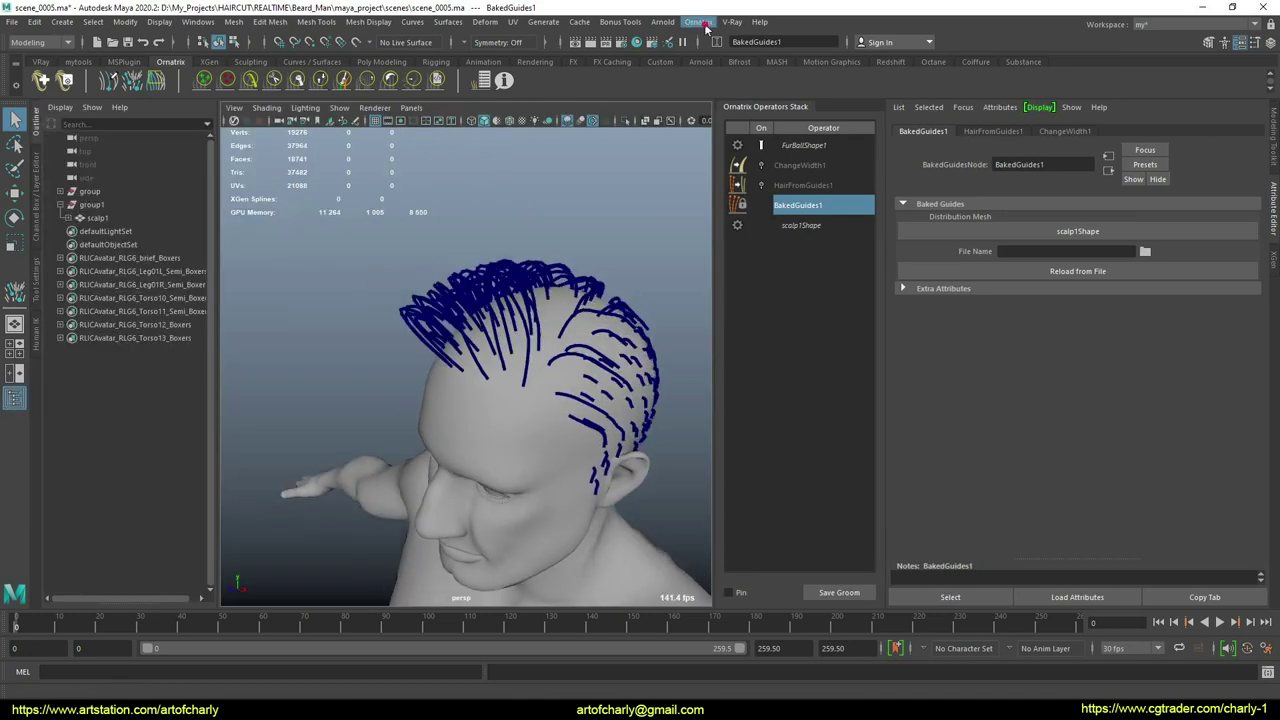
left_click(705, 27)
left_click(745, 180)
left_click_drag(470, 405, 337, 314, "alt")
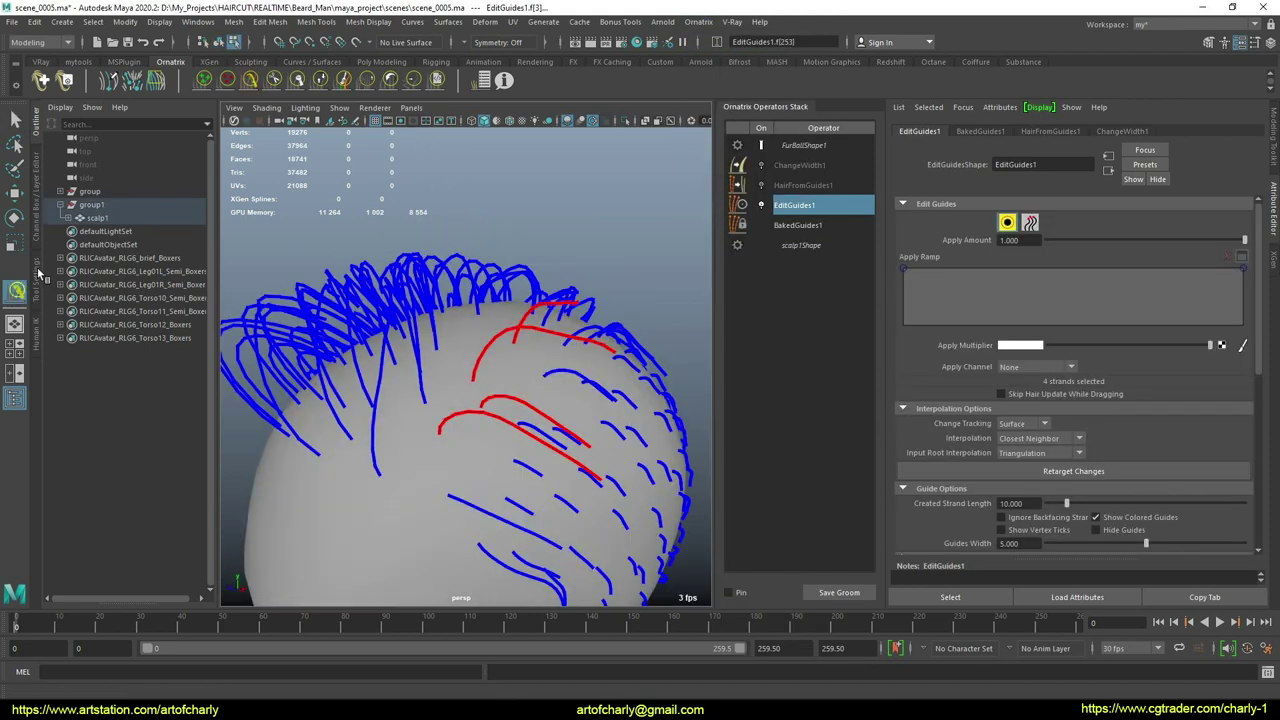
Set the Comb Brush to Affect Selected Only with the Optimized algorithm, turn off Use Table Pressure and raise the root Strand Attenuation to 0.22.
left_click(38, 273)
scroll(146, 382, "down", 3)
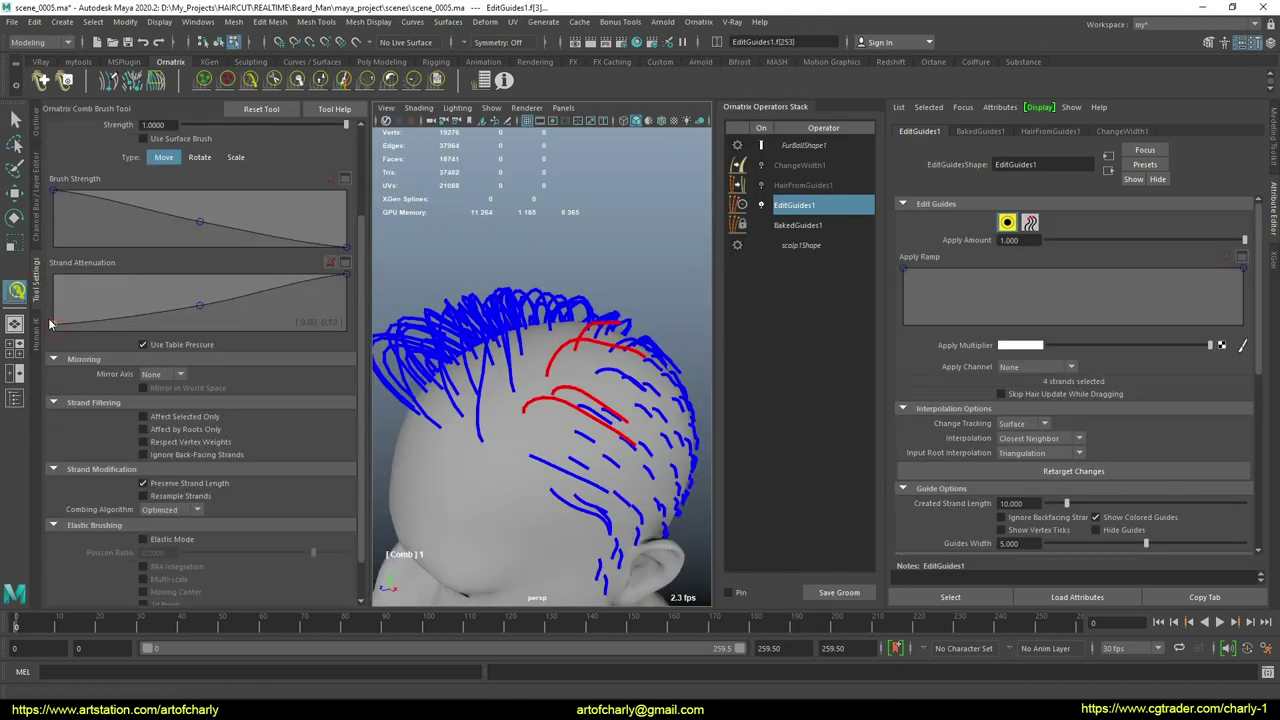
scroll(140, 398, "down", 1)
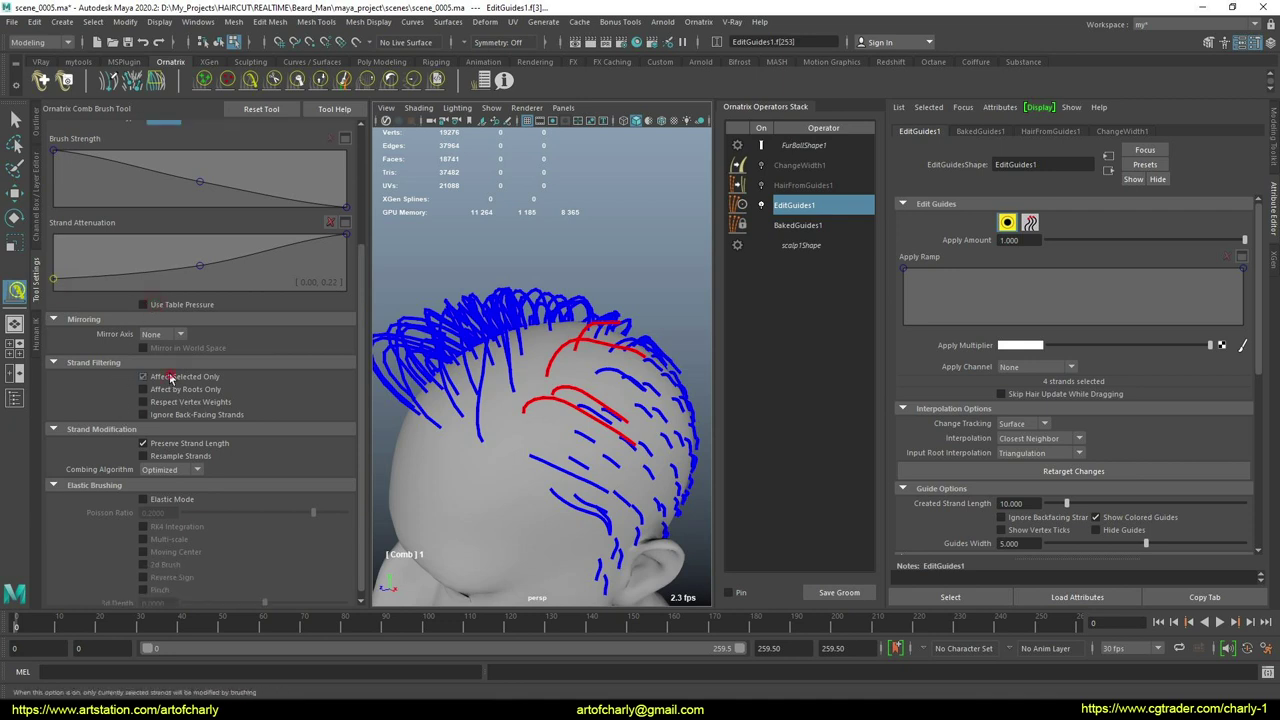
left_click(195, 471)
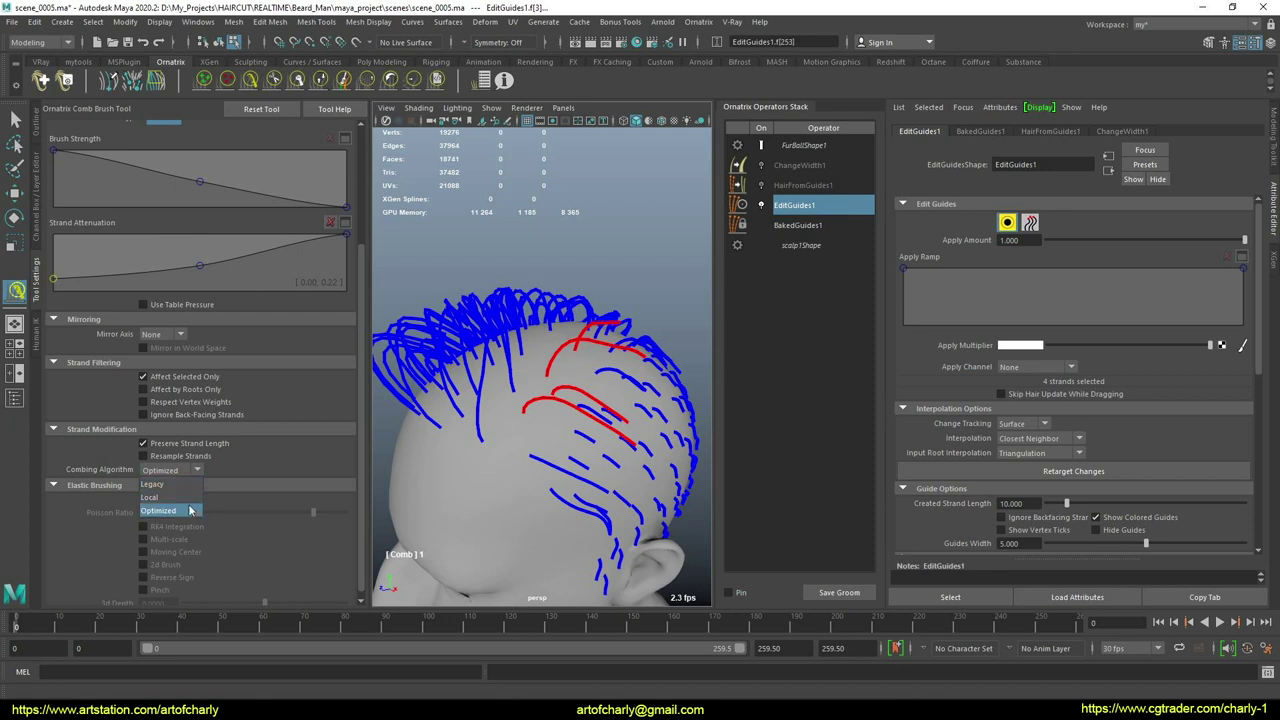
left_click(160, 510)
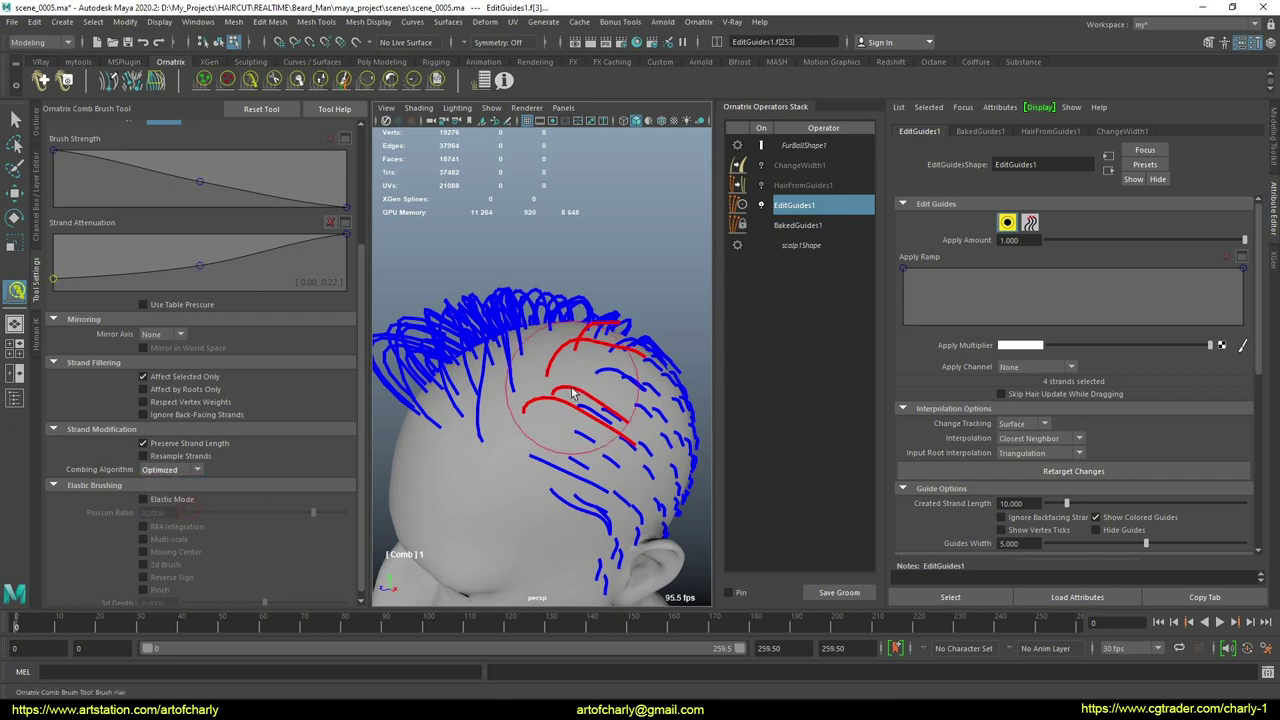
Comb the four selected guides up and over toward the top of the head.
left_click_drag(600, 348, 640, 329, "alt")
right_click_drag(640, 329, 600, 365, "alt")
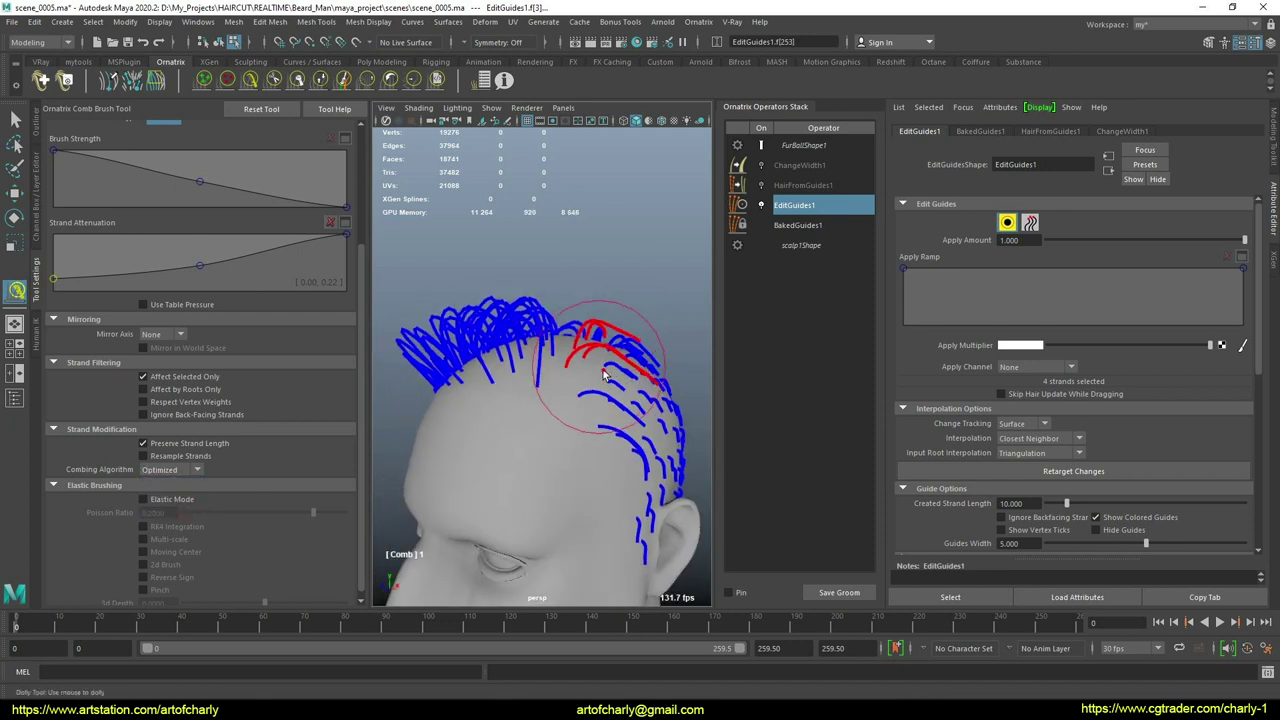
mouse_move(612, 345)
left_mouse_down()
mouse_move(558, 360)
mouse_move(595, 290)
mouse_move(623, 306)
mouse_move(588, 255)
left_mouse_up()
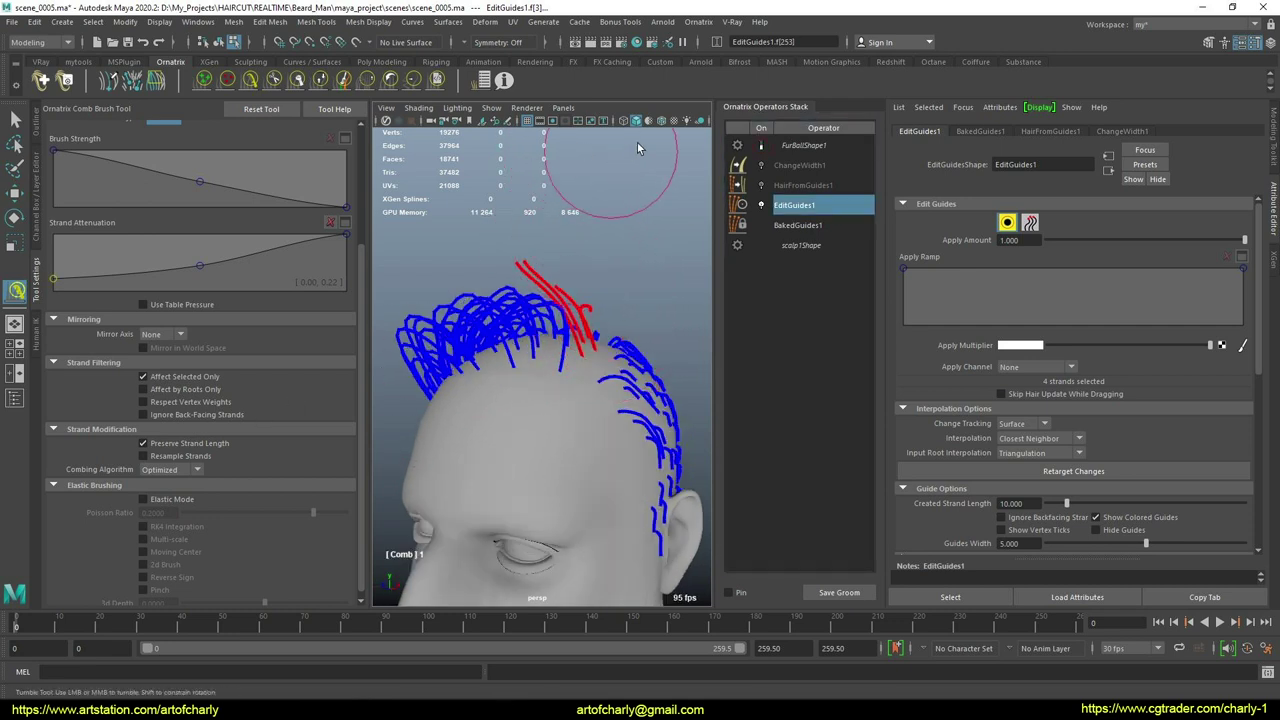
left_click_drag(595, 316, 685, 150, "alt")
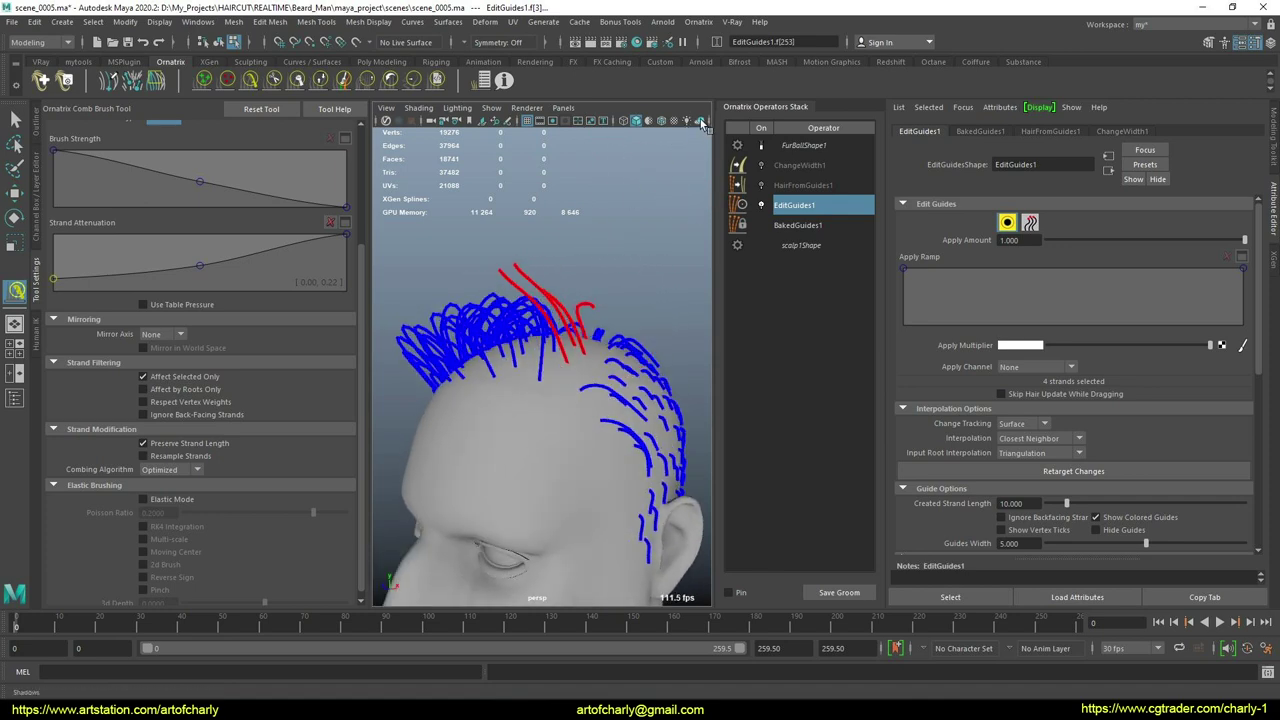
mouse_move(561, 327)
left_mouse_down("alt")
mouse_move(594, 311)
mouse_move(522, 262)
mouse_move(571, 251)
mouse_move(543, 286)
mouse_move(572, 316)
mouse_move(625, 300)
mouse_move(591, 277)
mouse_move(530, 410)
mouse_move(505, 430)
left_mouse_up("alt")
Select a single guide near the side parting and comb it toward the top of the head with the Comb Brush.
key("q")
left_click_drag(517, 385, 393, 267, "alt")
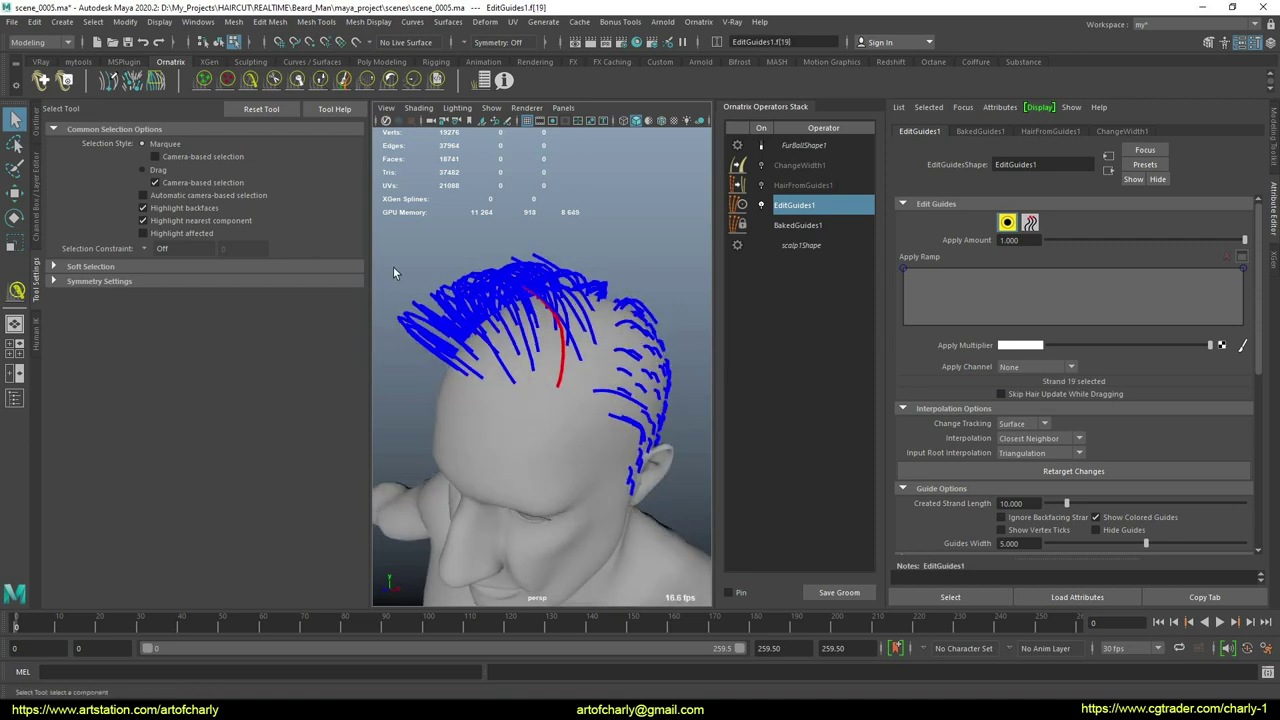
left_click(250, 82)
mouse_move(606, 353)
left_mouse_down("alt")
mouse_move(470, 270)
mouse_move(551, 413)
left_mouse_up("alt")
scroll(449, 294, "down", 6)
scroll(551, 413, "up", 7)
left_click_drag(569, 371, 558, 306, "alt")
scroll(558, 306, "down", 4)
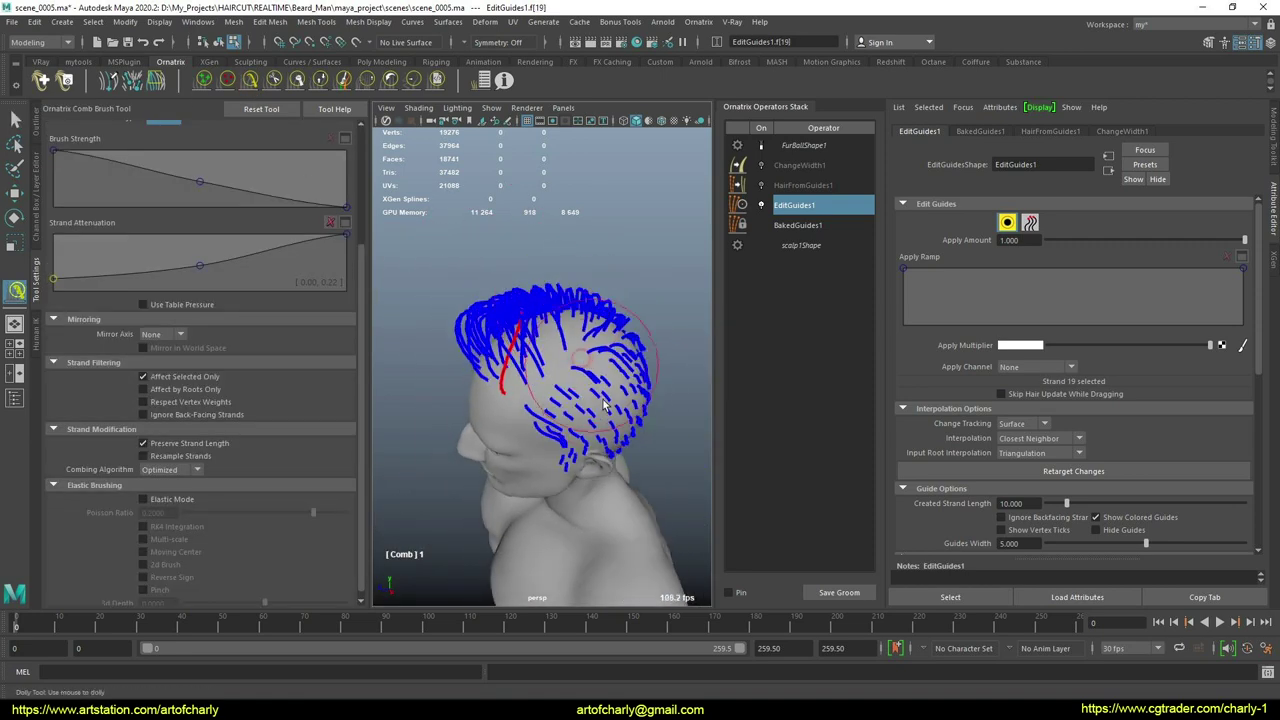
key("q")
mouse_move(537, 381)
left_mouse_down("alt")
mouse_move(516, 384)
mouse_move(501, 362)
mouse_move(562, 400)
mouse_move(572, 360)
left_mouse_up("alt")
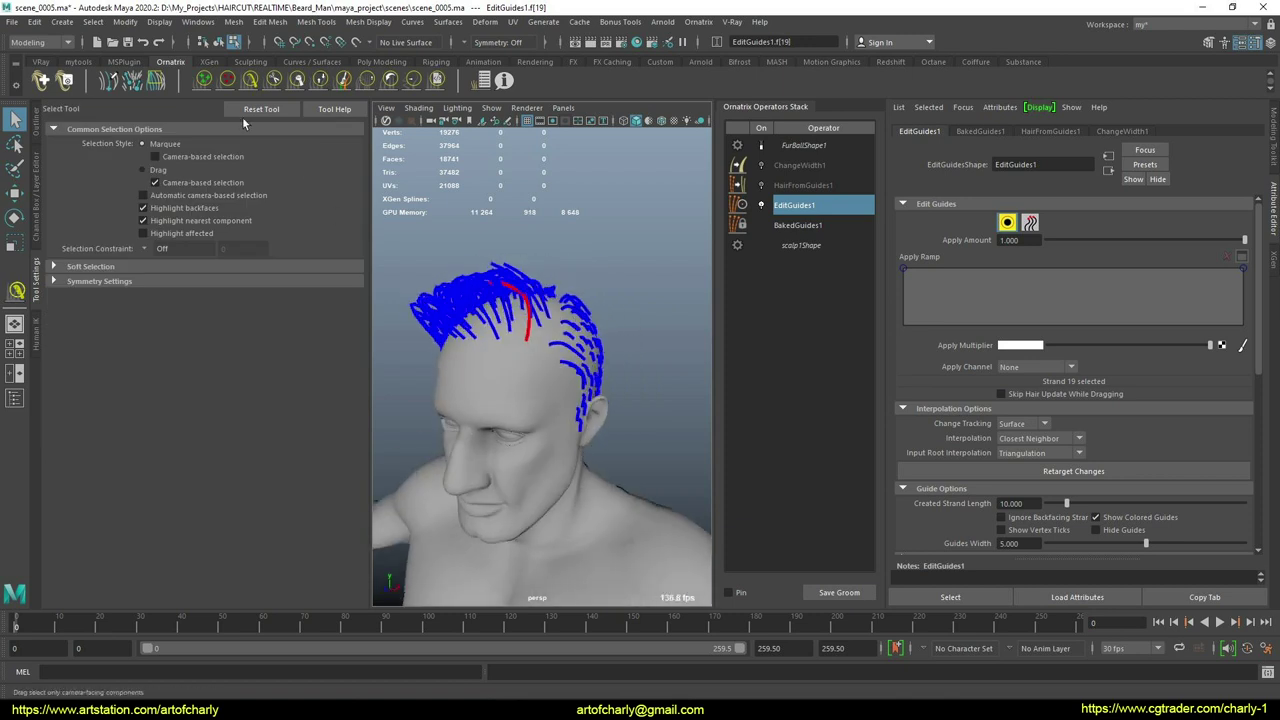
left_click(249, 82)
left_click_drag(500, 300, 610, 265, "alt")
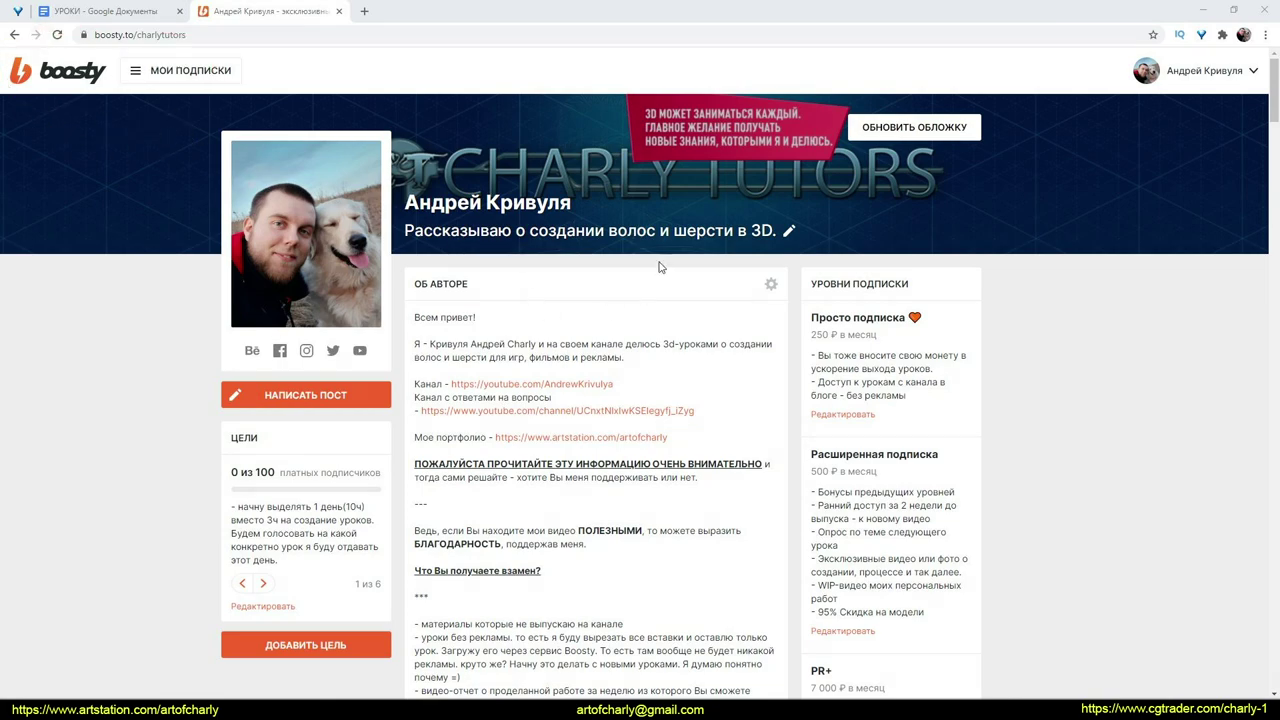
Switch to the browser and look through the CharlyTutors Boosty page with its subscription levels and posts.
scroll(641, 314, "down", 12)
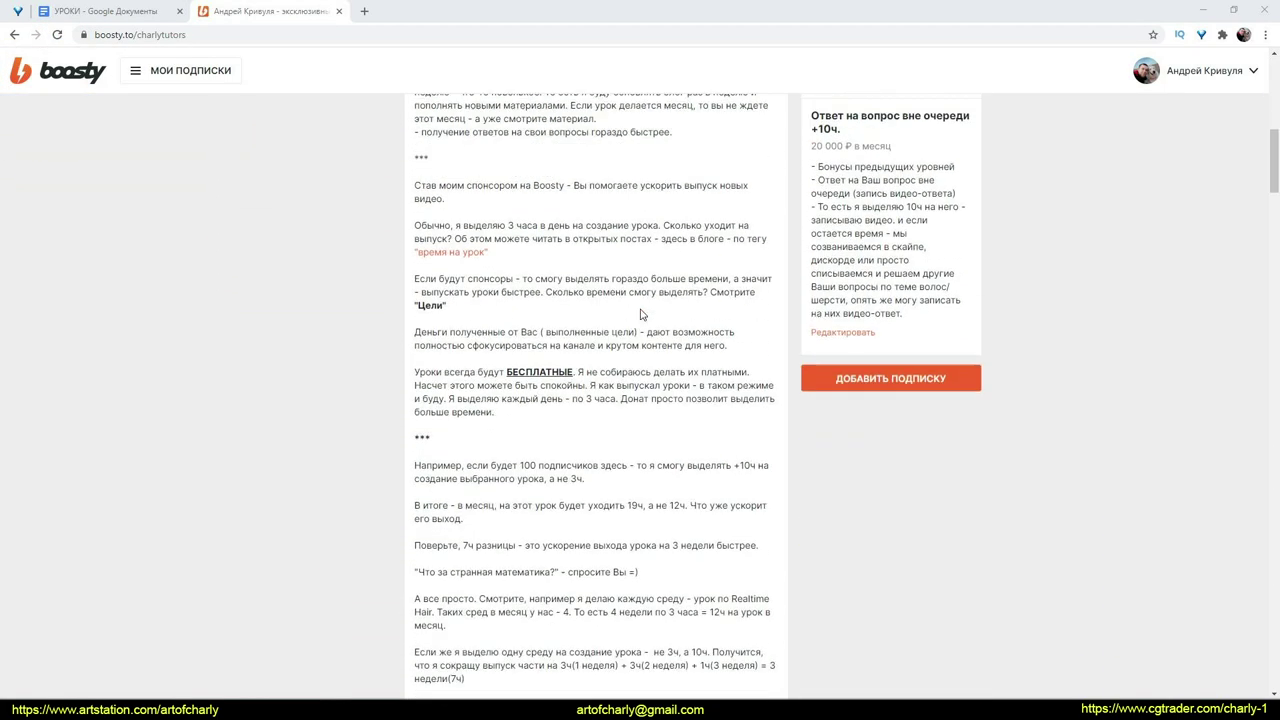
scroll(641, 314, "down", 5)
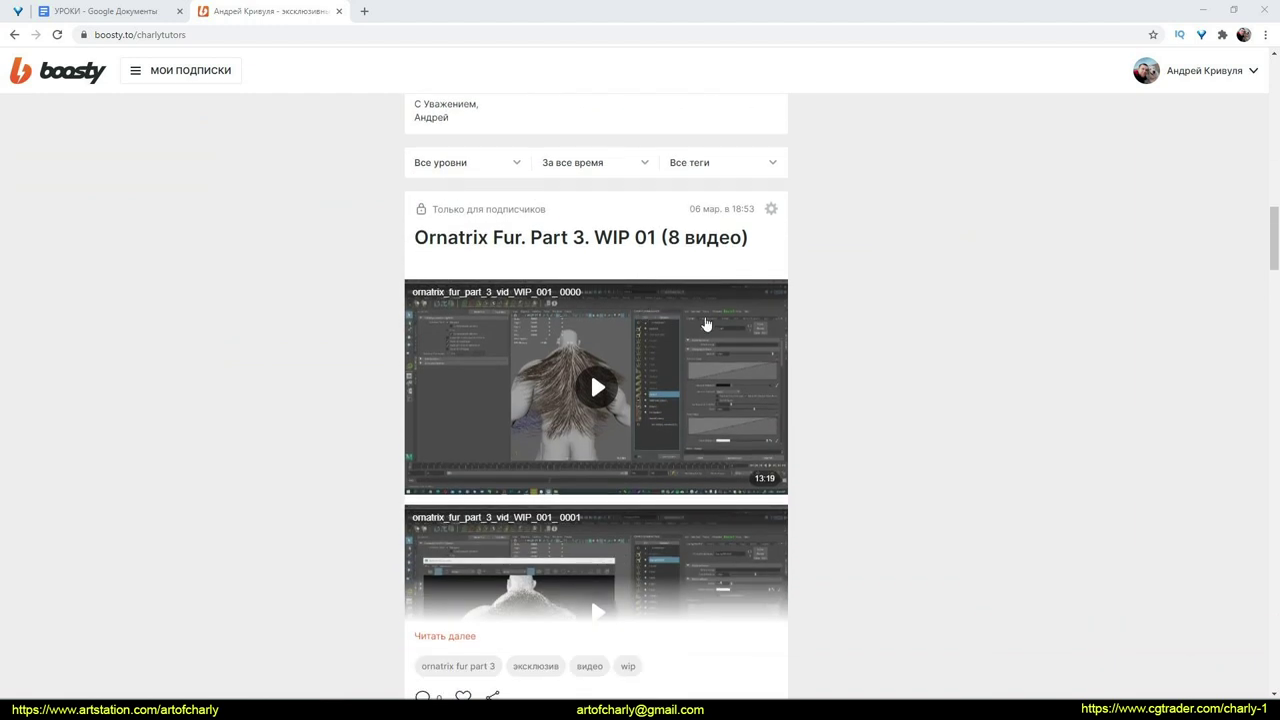
scroll(706, 324, "down", 1)
scroll(706, 324, "down", 7)
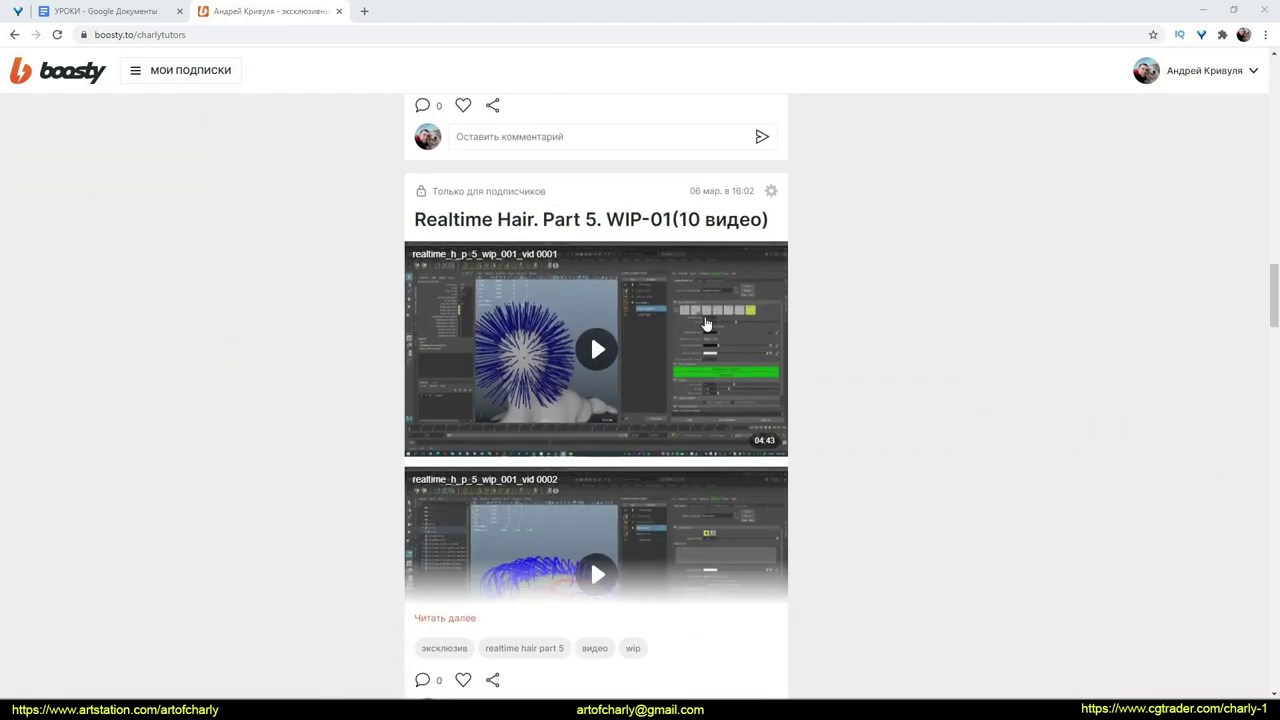
scroll(706, 324, "down", 10)
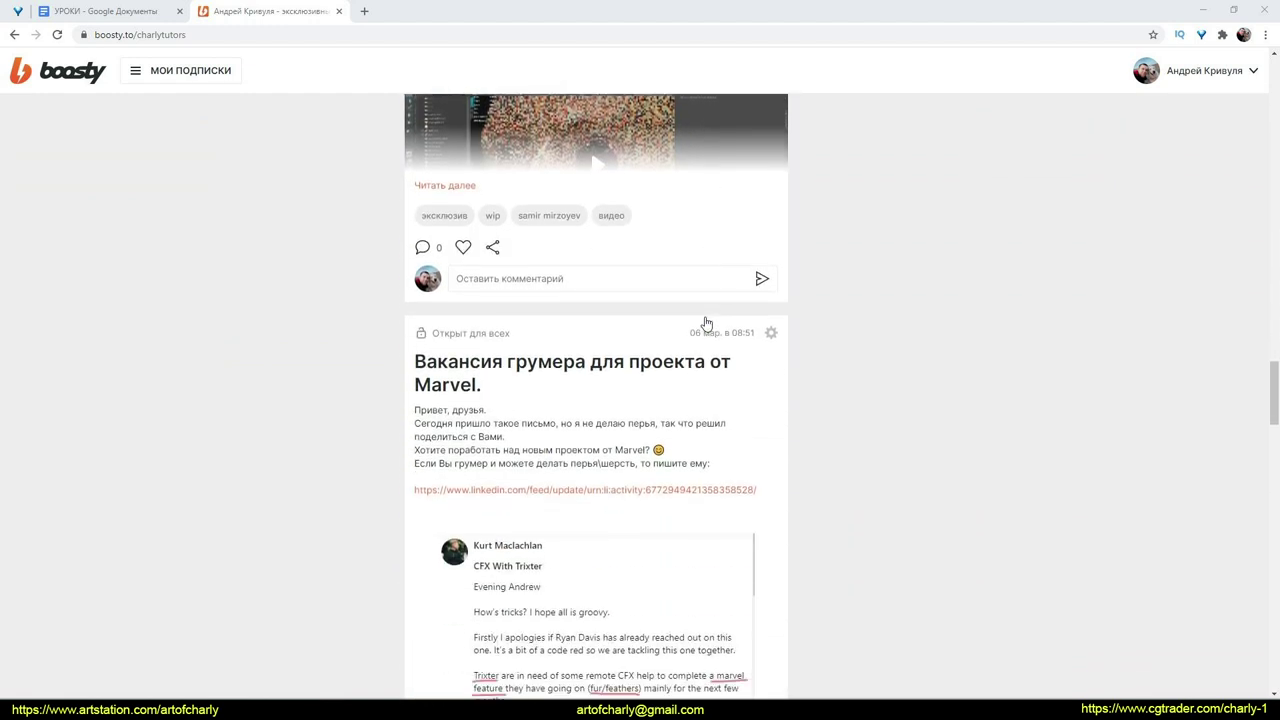
Look through the older posts on the Boosty page, return to the Realtime Hair WIP post and view the video's subtitle-language card.
scroll(706, 324, "down", 12)
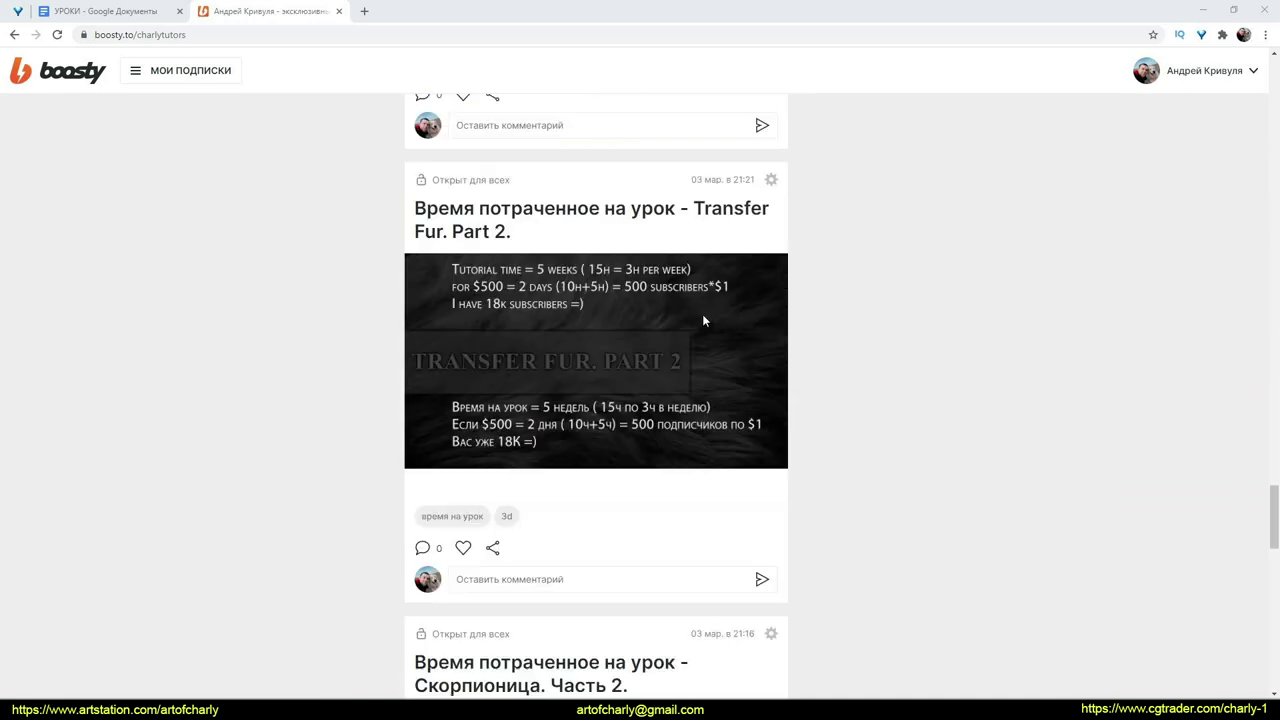
scroll(706, 321, "down", 10)
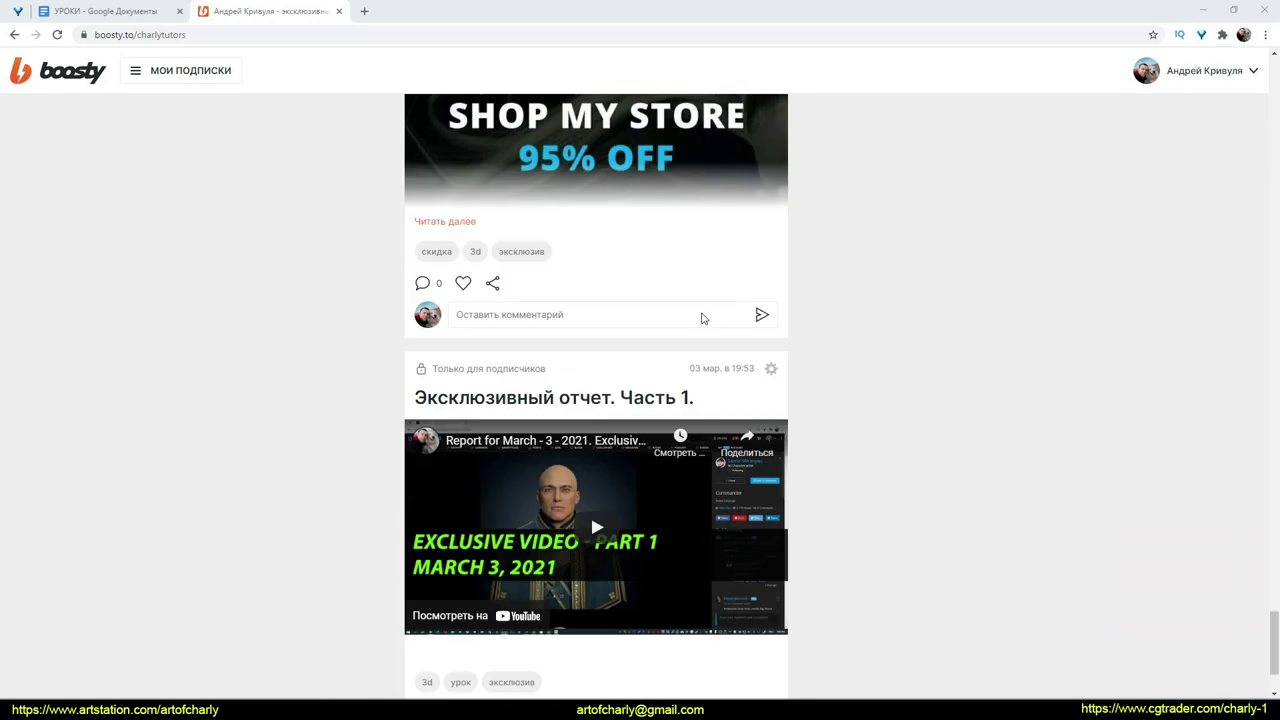
scroll(894, 494, "up", 12)
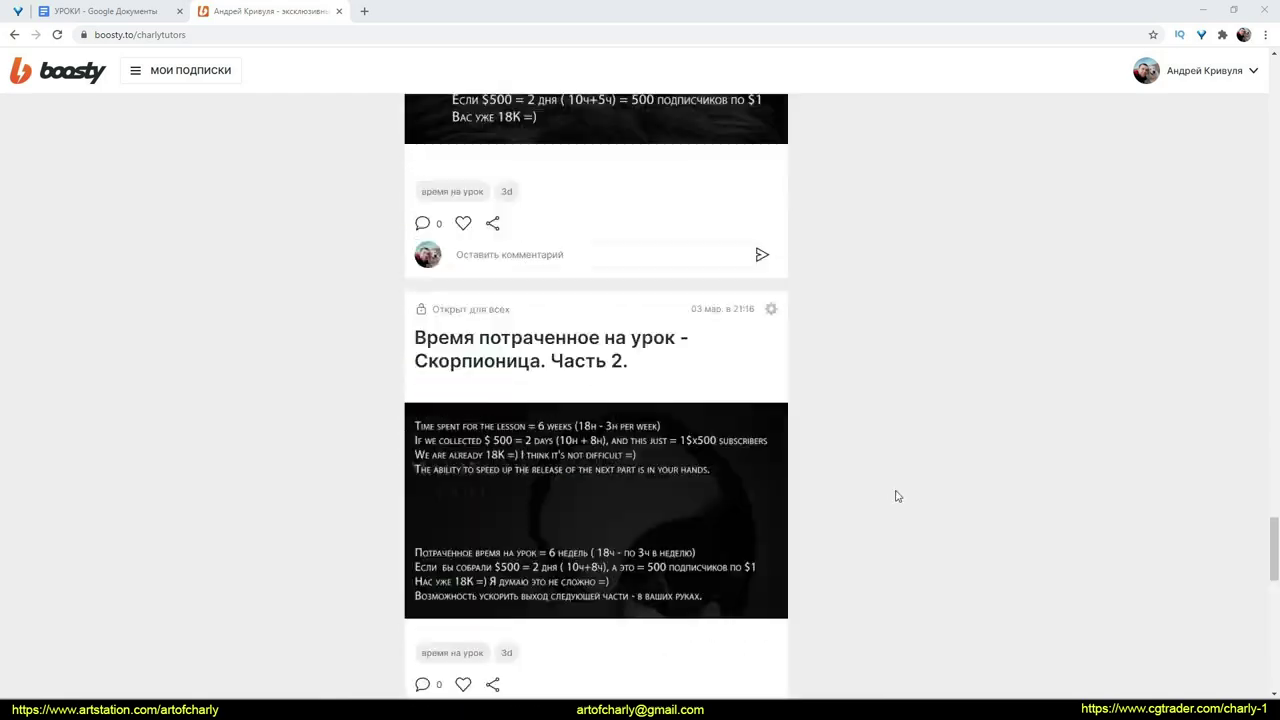
scroll(900, 502, "up", 10)
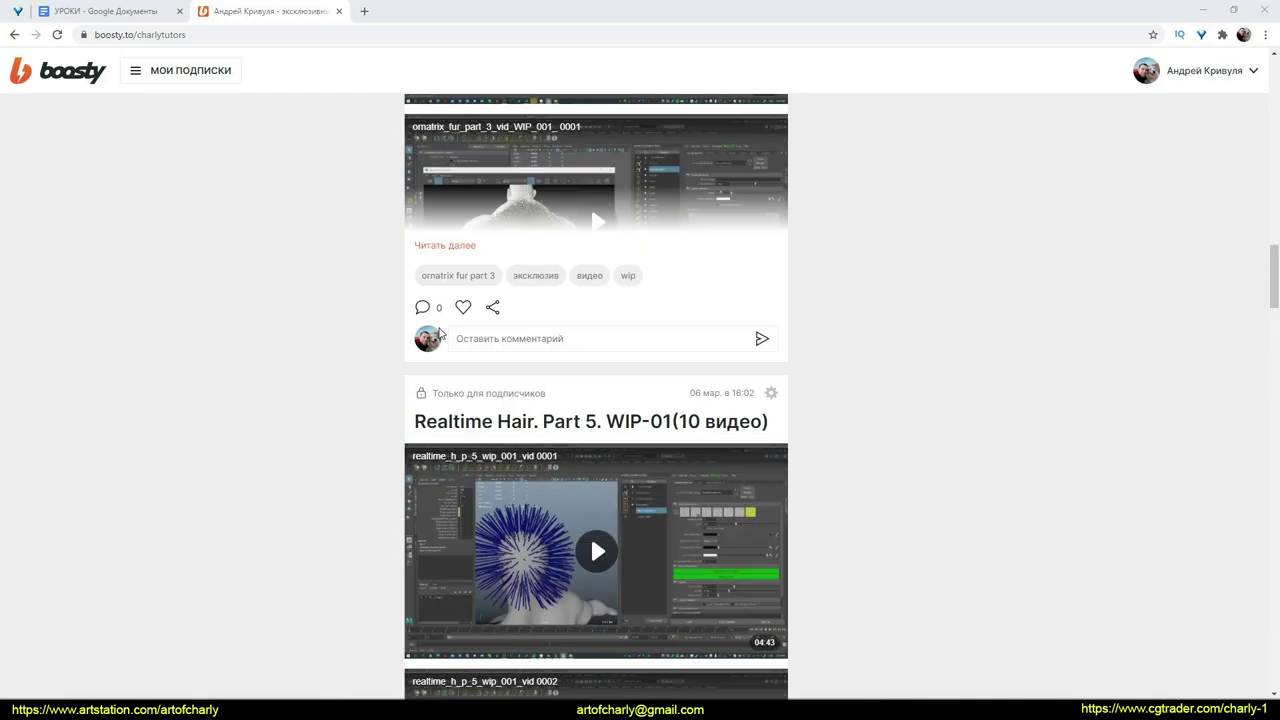
scroll(645, 447, "up", 3)
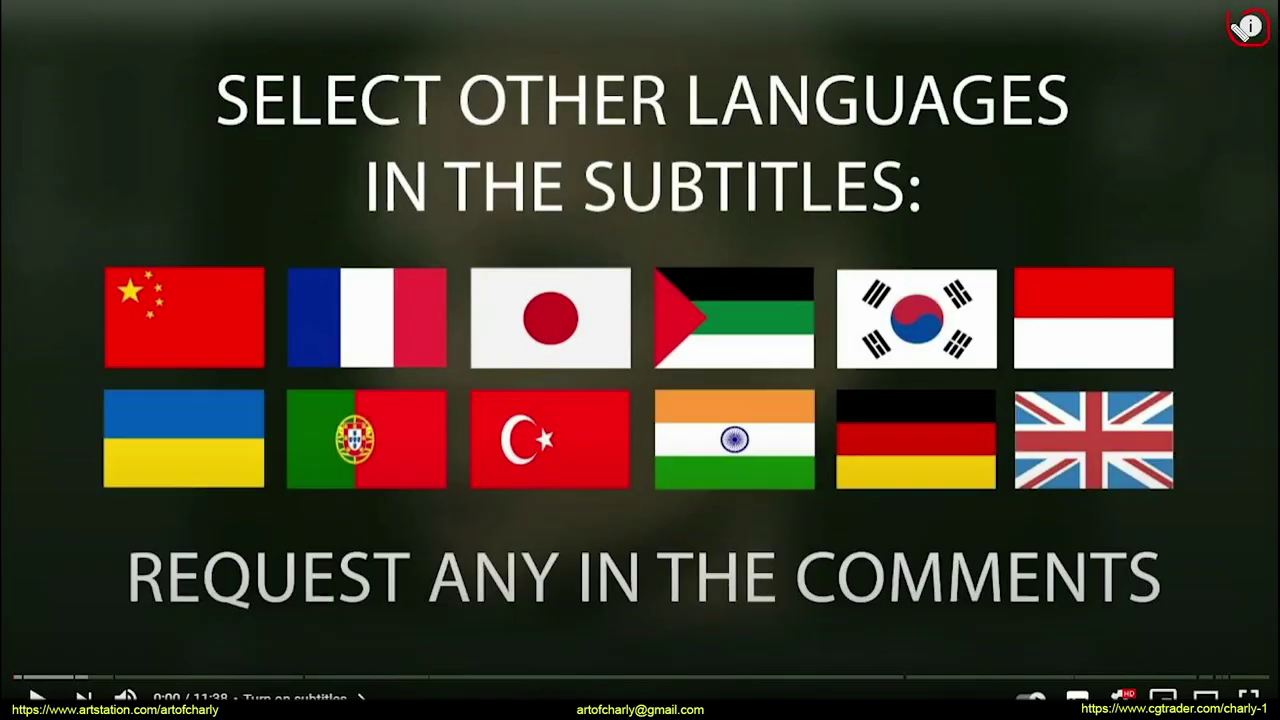
left_click(1252, 30)
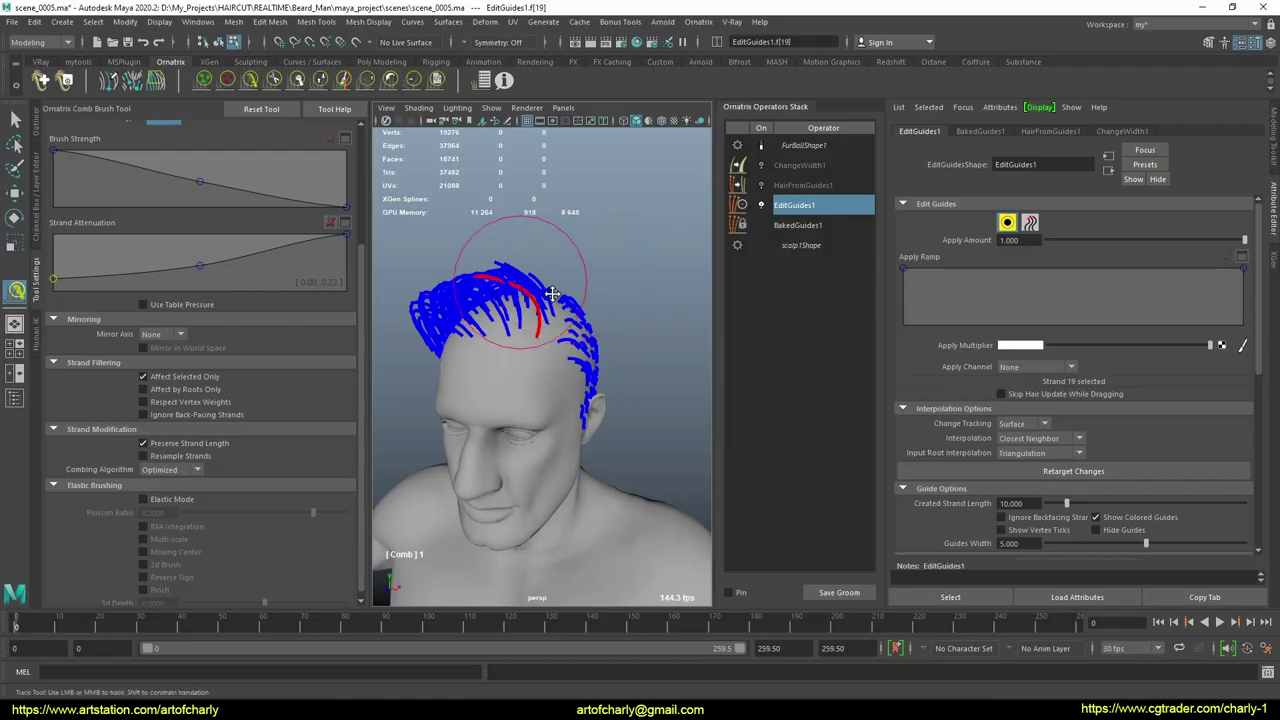
Switch back to Maya, leave the Comb Brush and add a Mesh From Strands operator above HairFromGuides1.
mouse_move(520, 290)
left_mouse_down("alt")
mouse_move(470, 325)
mouse_move(503, 325)
mouse_move(535, 295)
mouse_move(548, 318)
mouse_move(490, 355)
left_mouse_up("alt")
key("q")
scroll(537, 314, "up", 4)
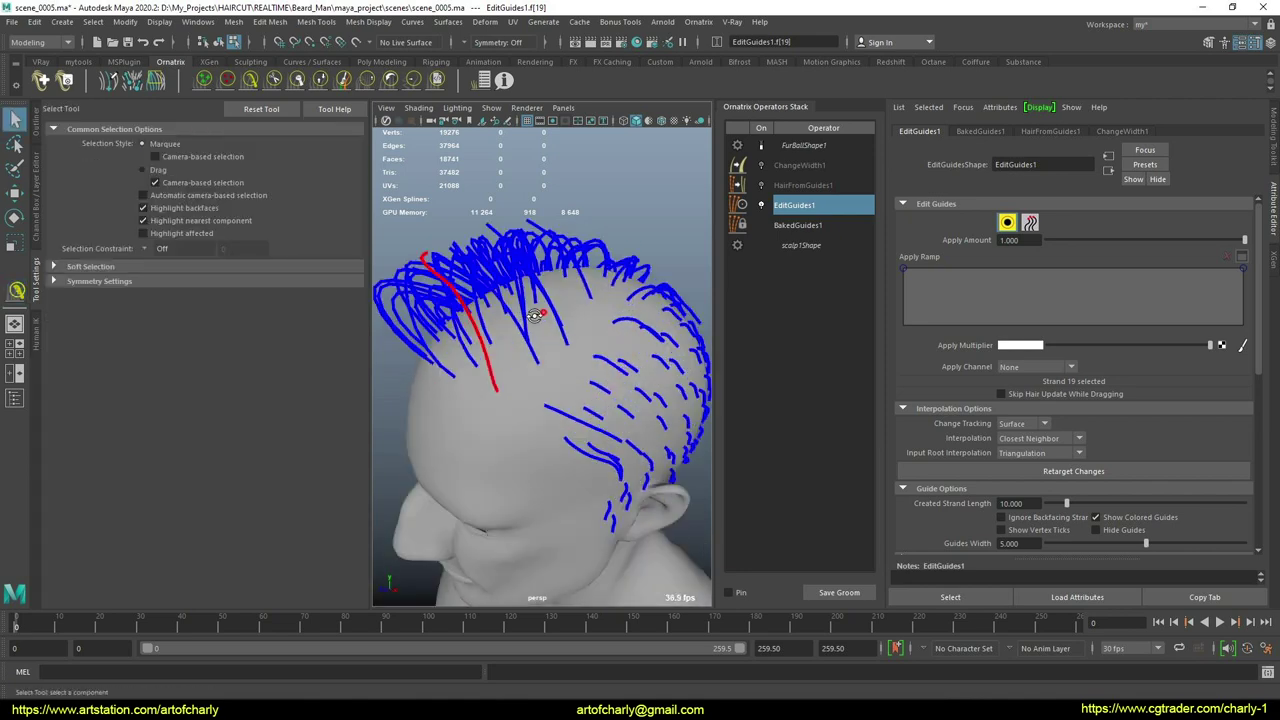
left_click_drag(537, 314, 544, 310, "alt")
left_click(800, 186)
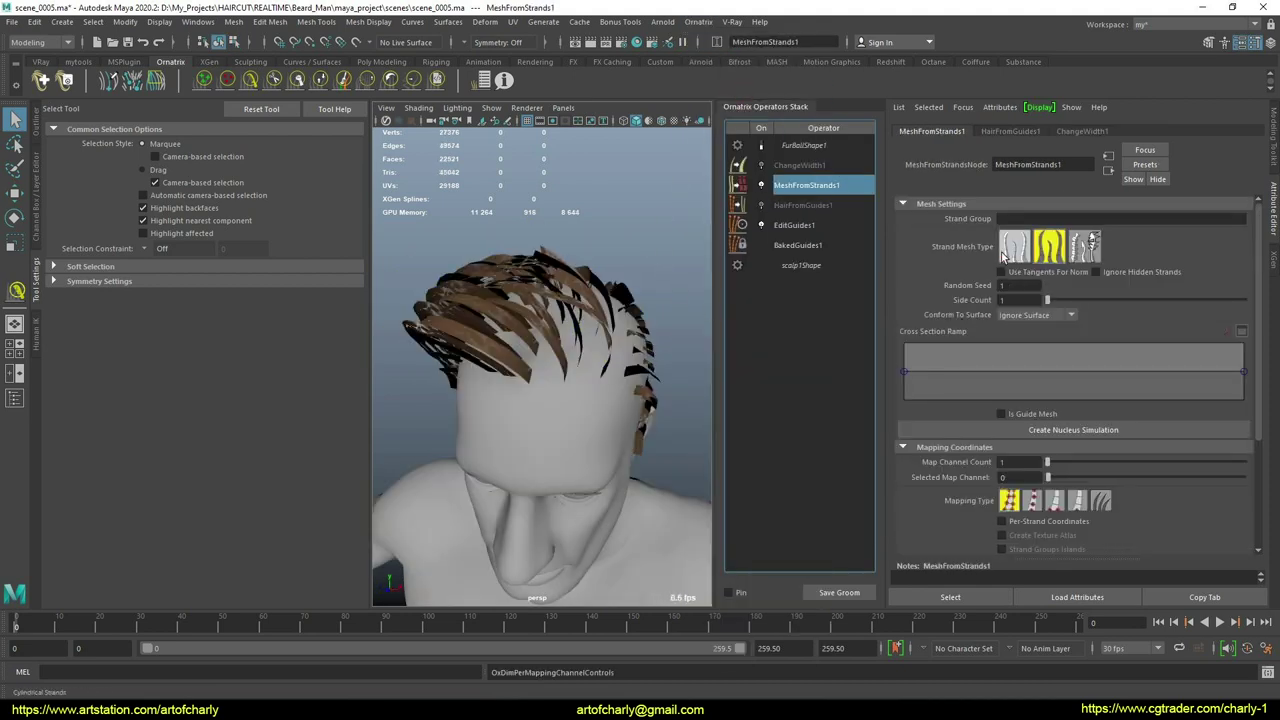
Set the strand mesh type to cylindrical, enable Per-Strand Coordinates and set Side Count to 10.
scroll(1000, 420, "down", 2)
left_click(1002, 481)
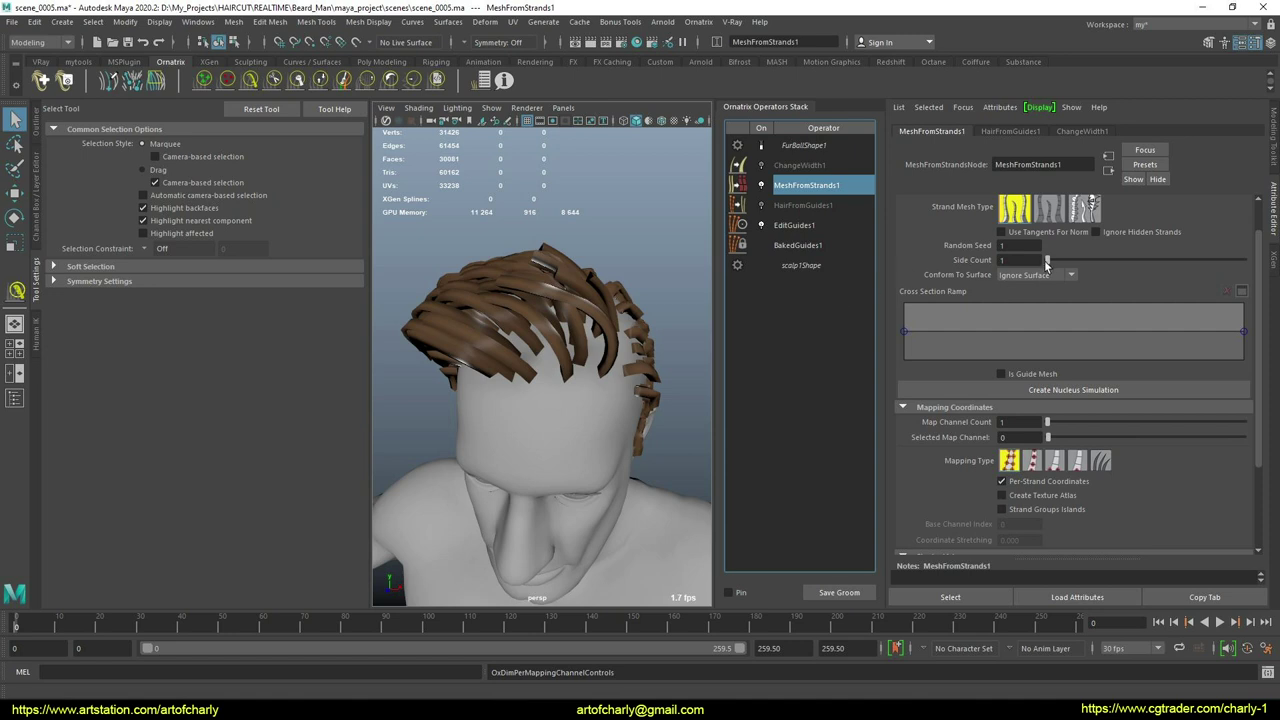
left_click_drag(1065, 263, 1244, 260)
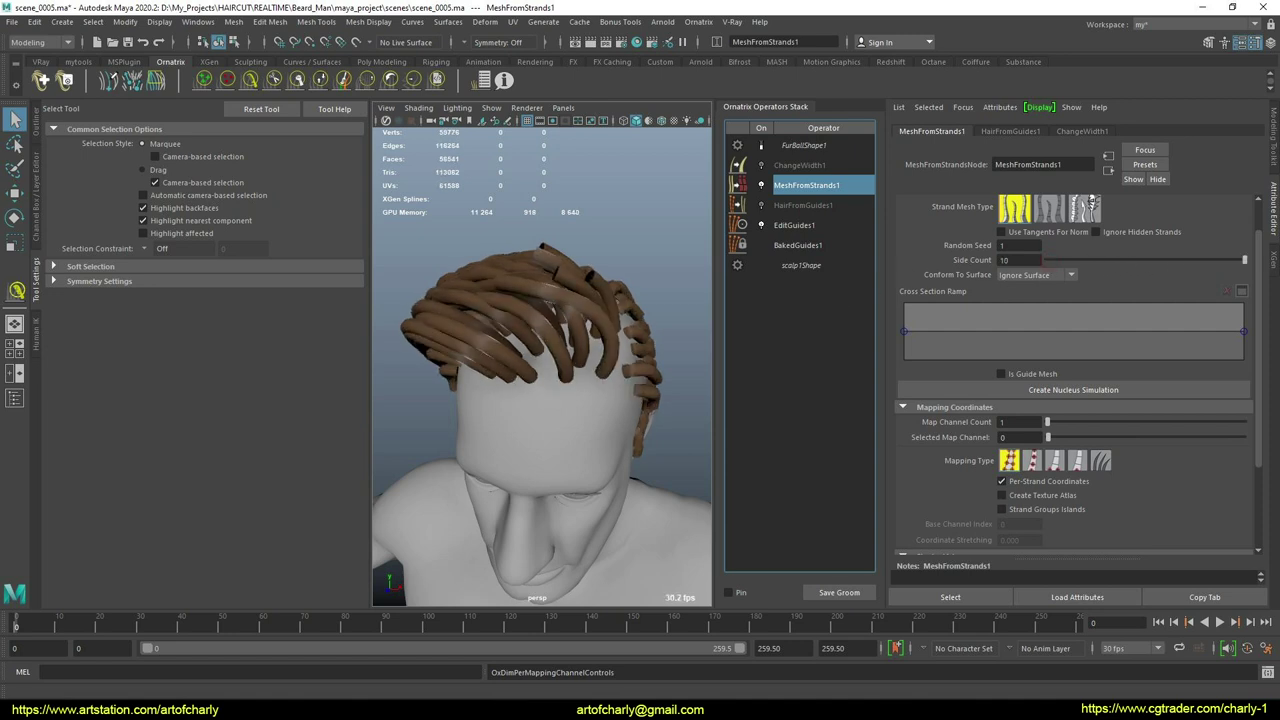
left_click_drag(385, 563, 640, 300, "alt")
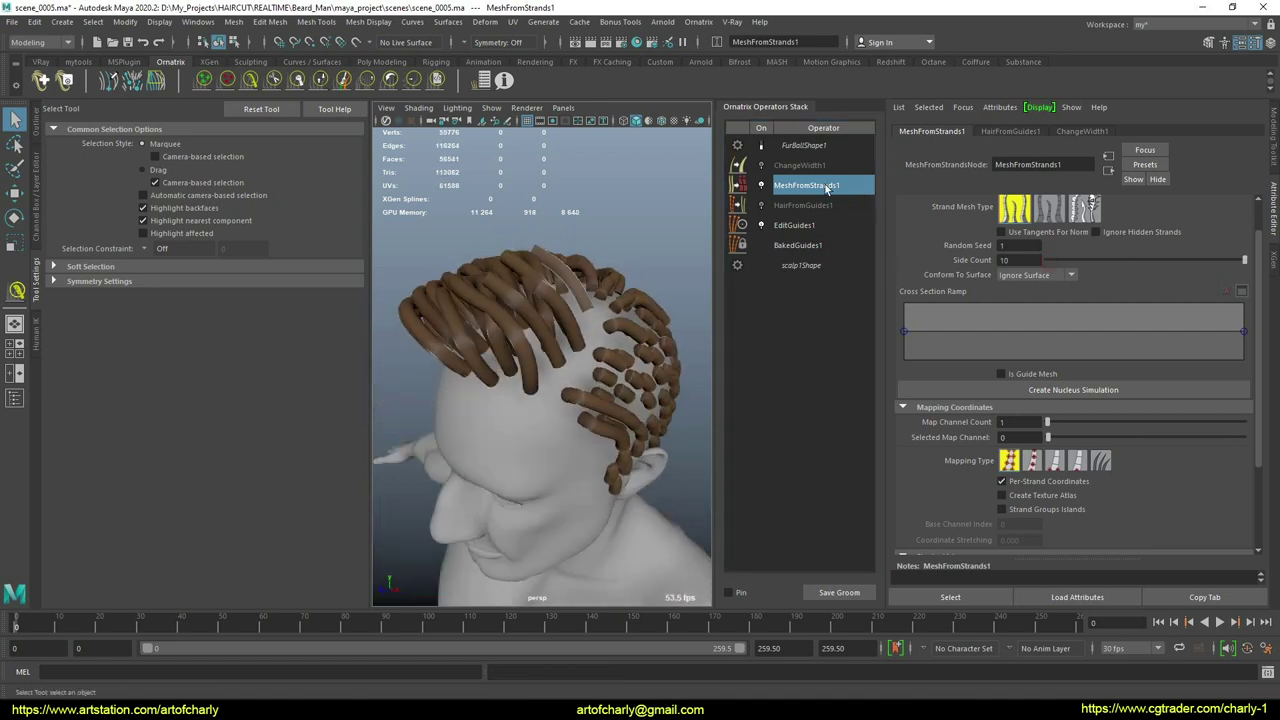
Enable ChangeWidth1, place it below MeshFromStrands1 in the operator stack and set its Width to 1.569.
left_click(800, 166)
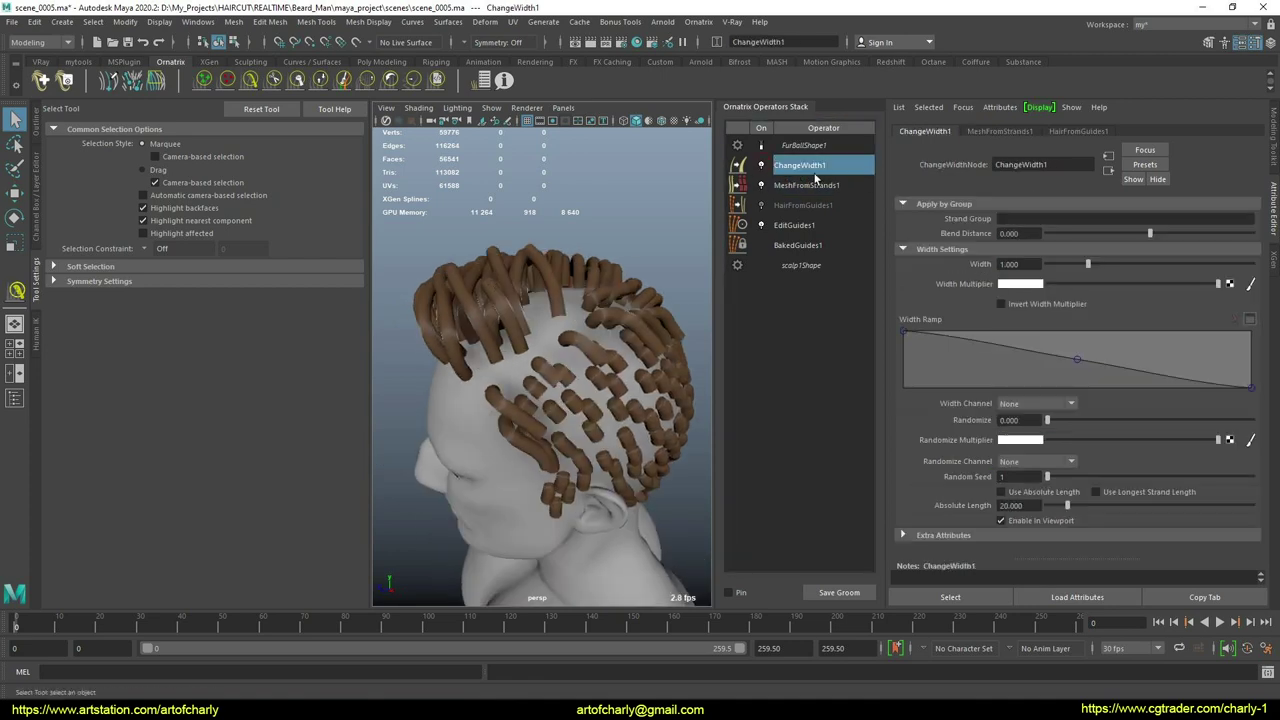
mouse_move(814, 178)
left_mouse_down()
mouse_move(819, 203)
mouse_move(822, 190)
left_mouse_up()
left_click_drag(620, 293, 899, 248, "alt")
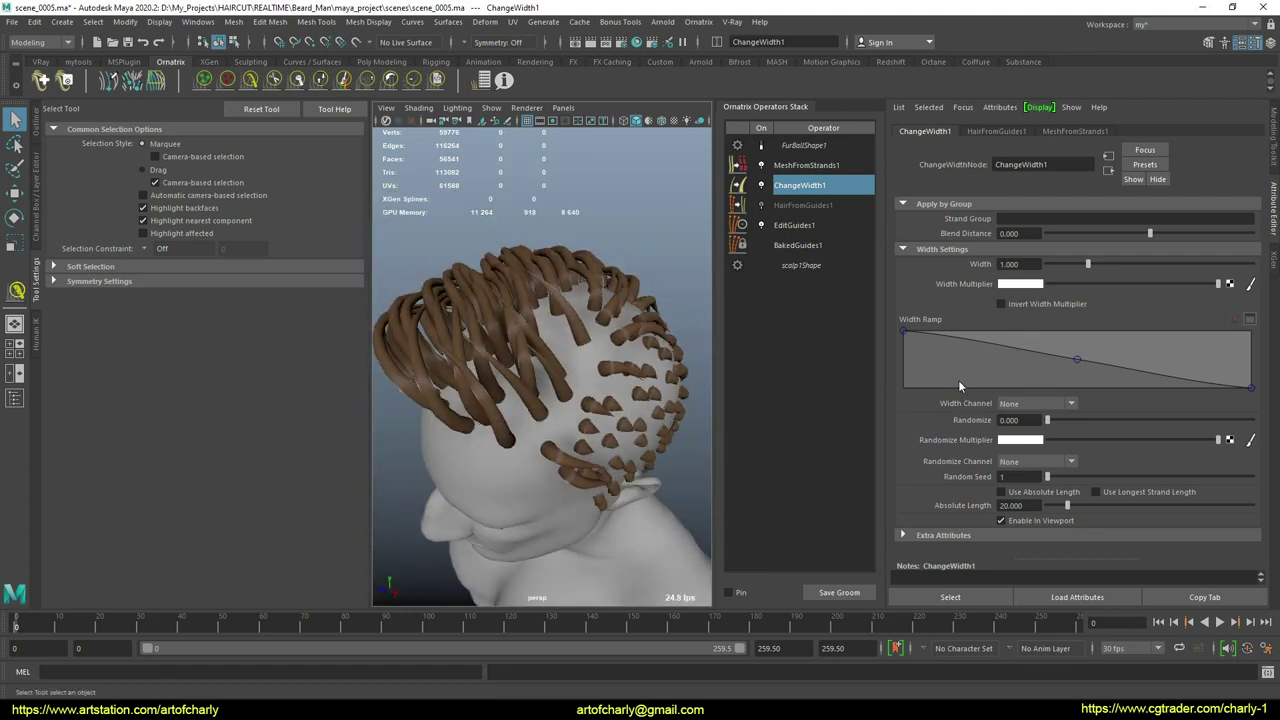
left_click_drag(680, 355, 765, 312, "alt")
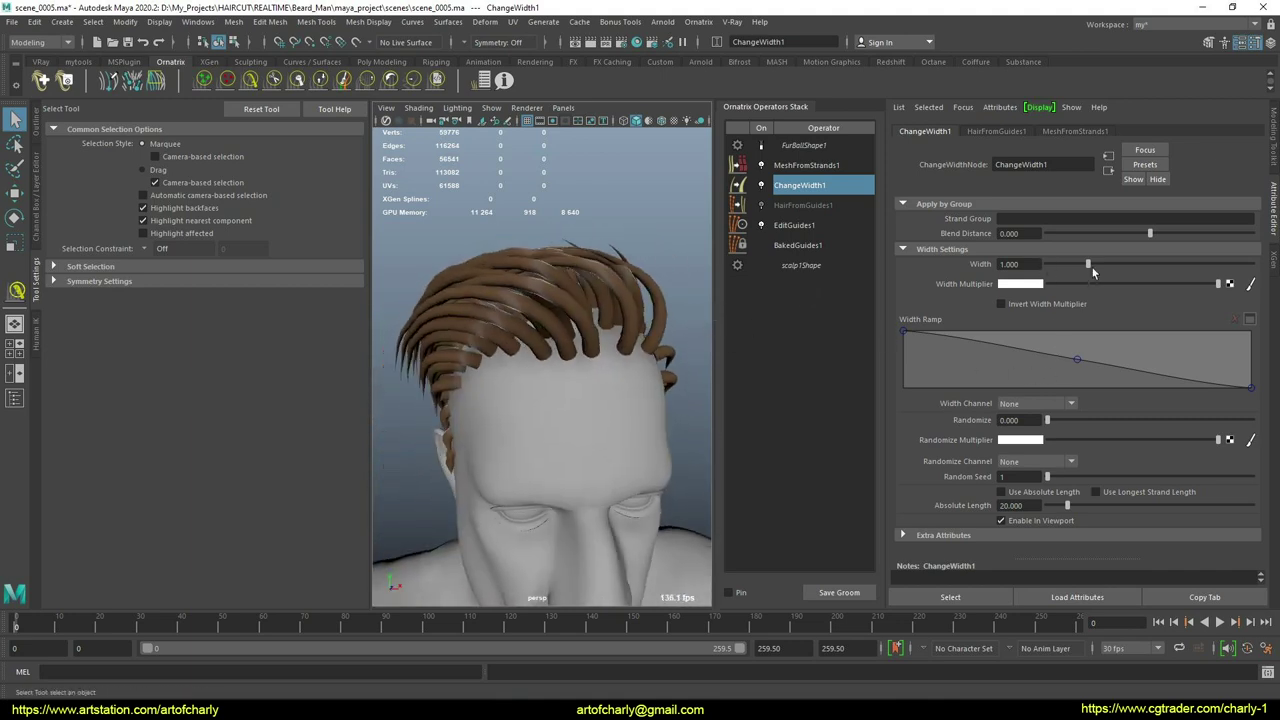
left_click_drag(1092, 267, 1111, 264)
left_click_drag(529, 363, 600, 370, "alt")
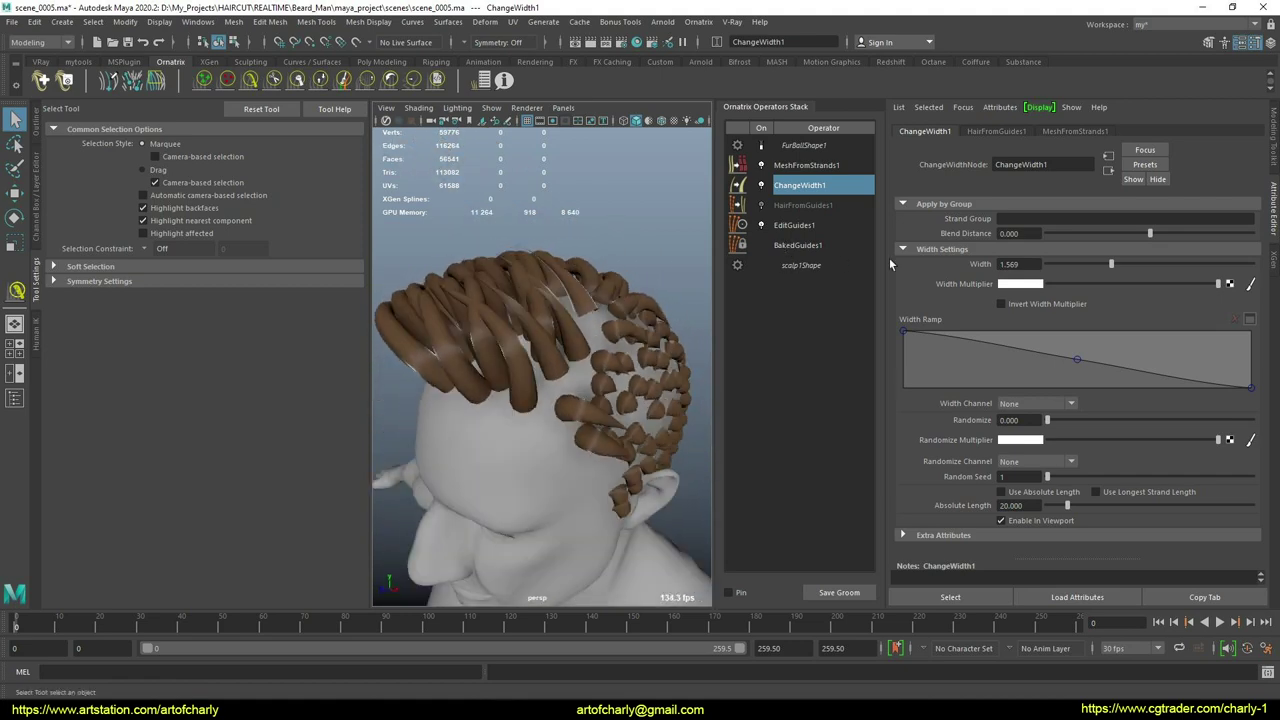
Set Conform To Surface to Surface Normal on MeshFromStrands1.
left_click(796, 168)
left_click(1038, 276)
left_click(1038, 303)
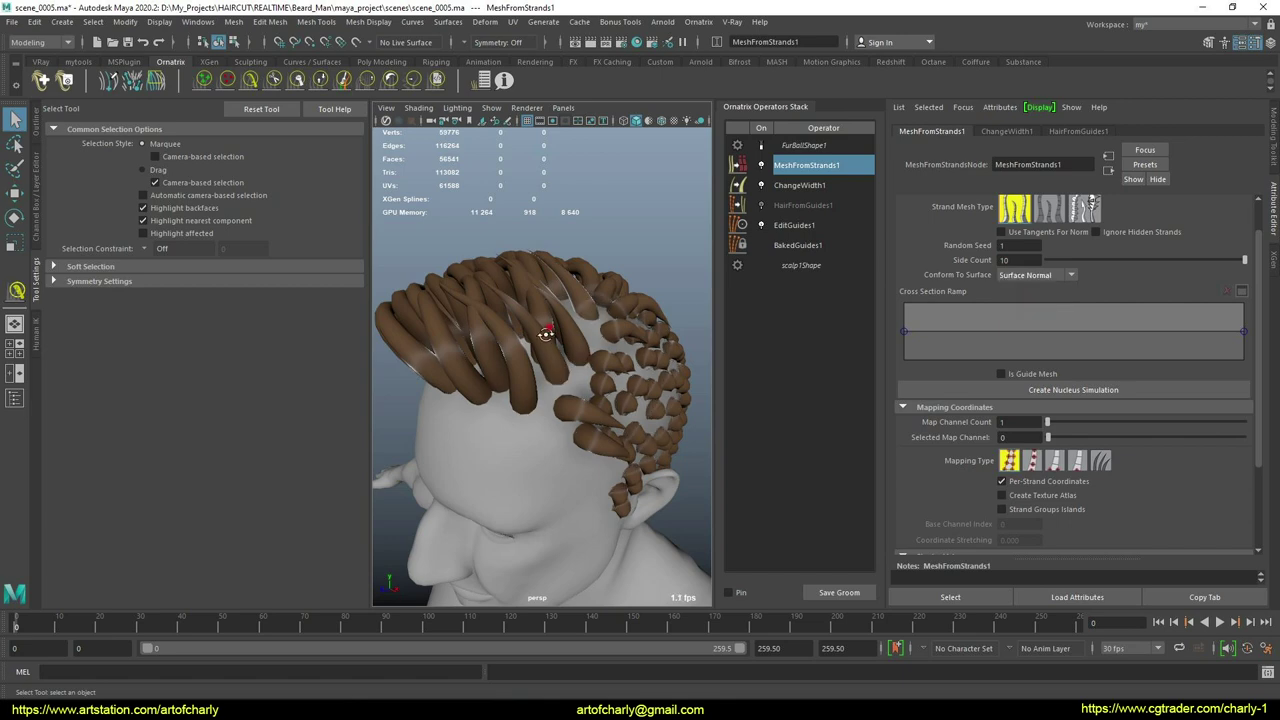
left_click_drag(543, 337, 640, 330, "alt")
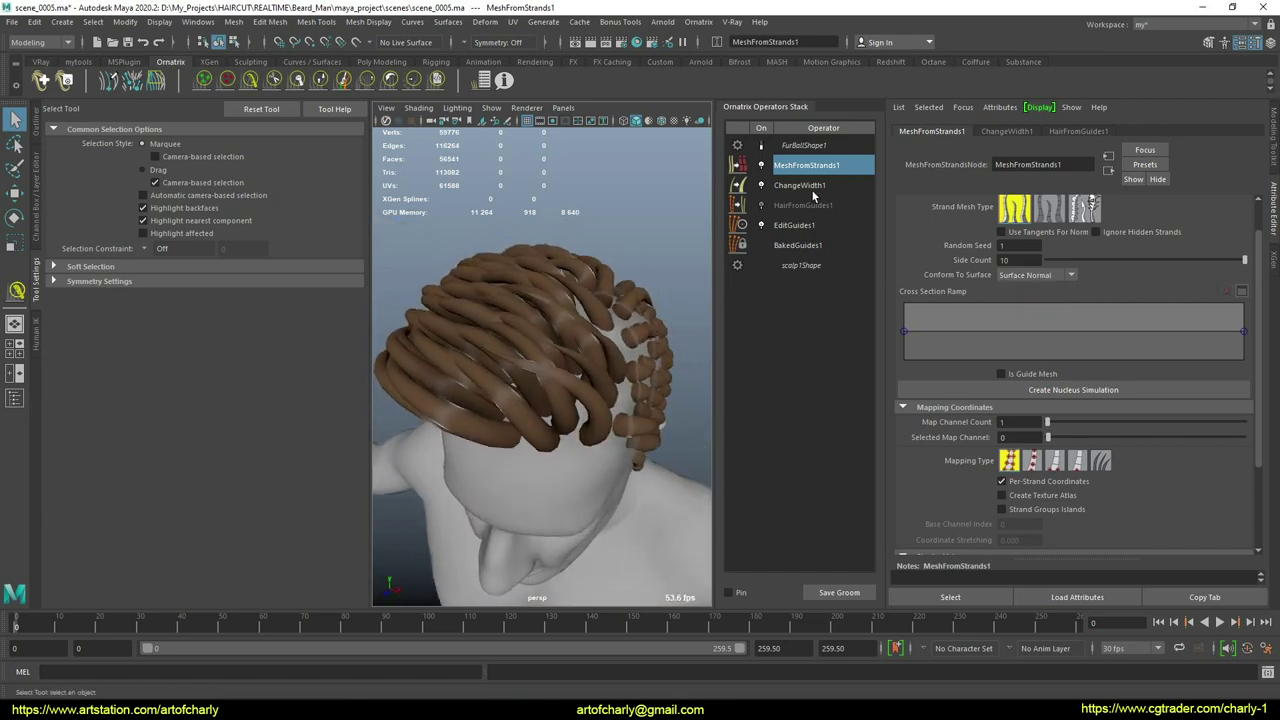
Assign the existing default grey material (initialShadingGroup) to the FurBall1 hair mesh.
left_click(541, 272)
right_click(543, 266)
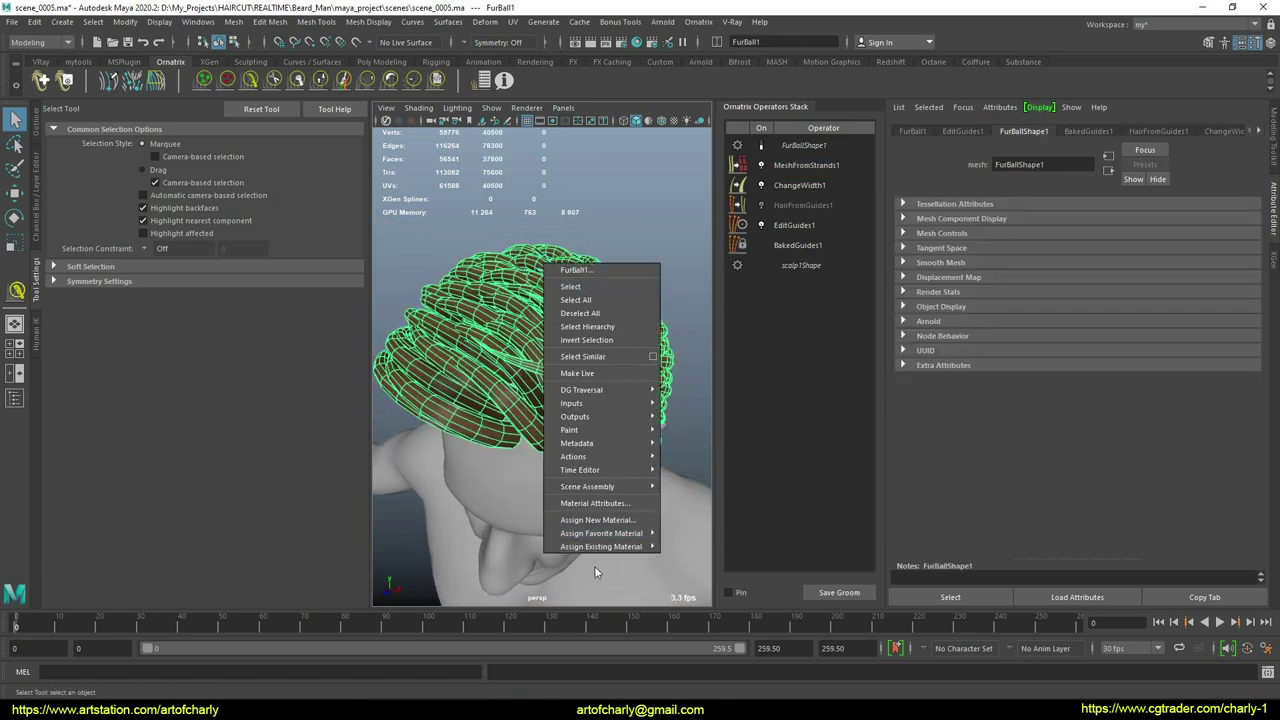
mouse_move(620, 552)
left_click(713, 424)
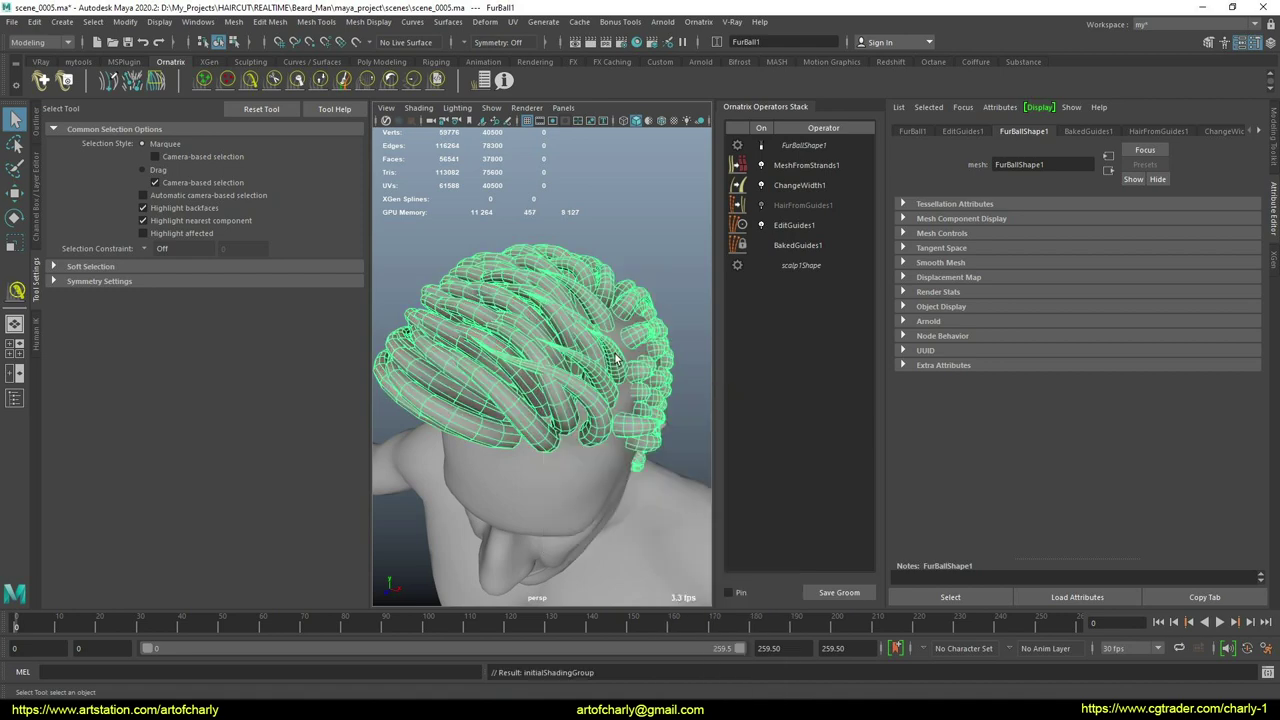
left_click_drag(672, 336, 643, 285, "alt")
Turn off MeshFromStrands1, reactivate guide editing on EditGuides1 and activate the Comb Brush.
left_click(805, 186)
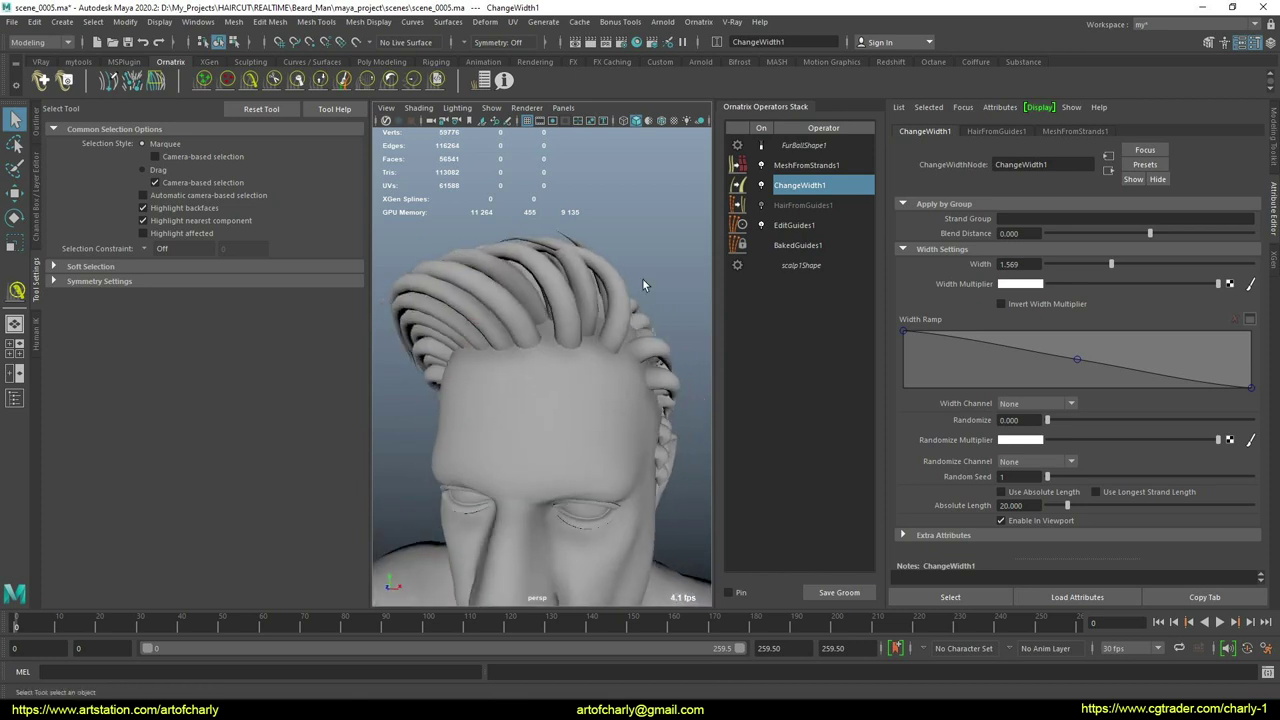
left_click(795, 225)
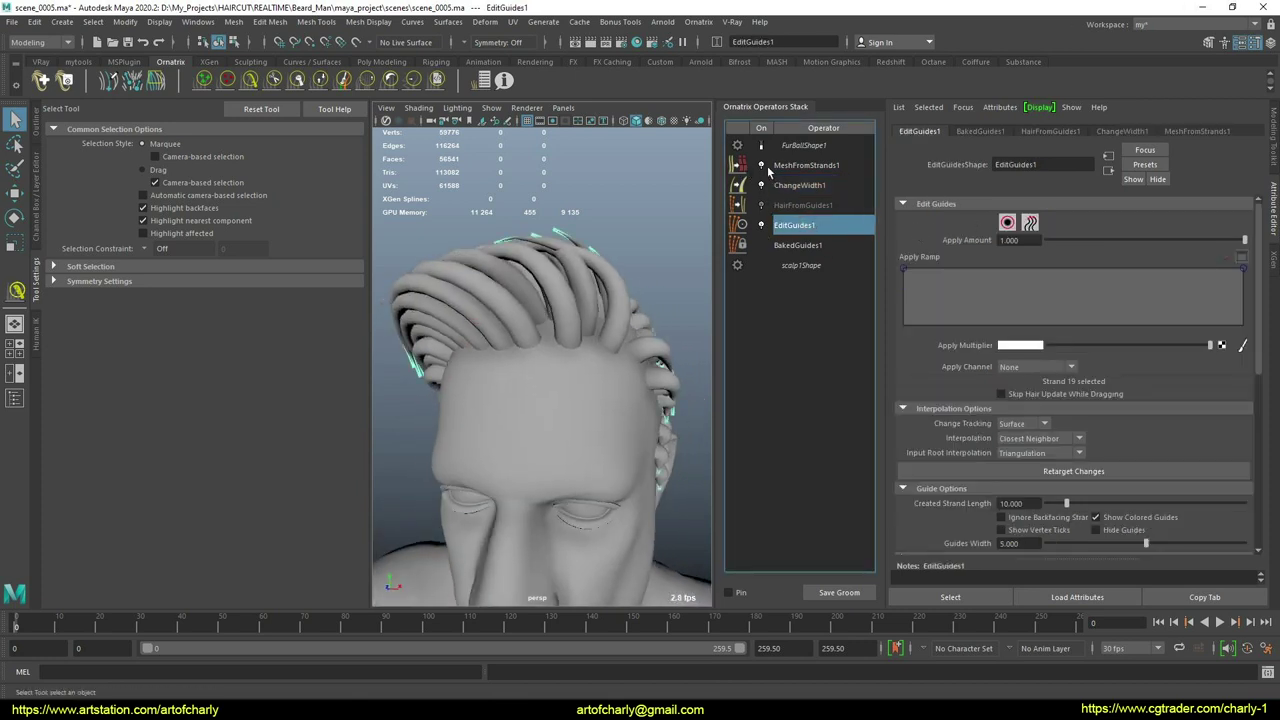
left_click(762, 165)
left_click(1006, 223)
left_click_drag(560, 260, 517, 320, "alt")
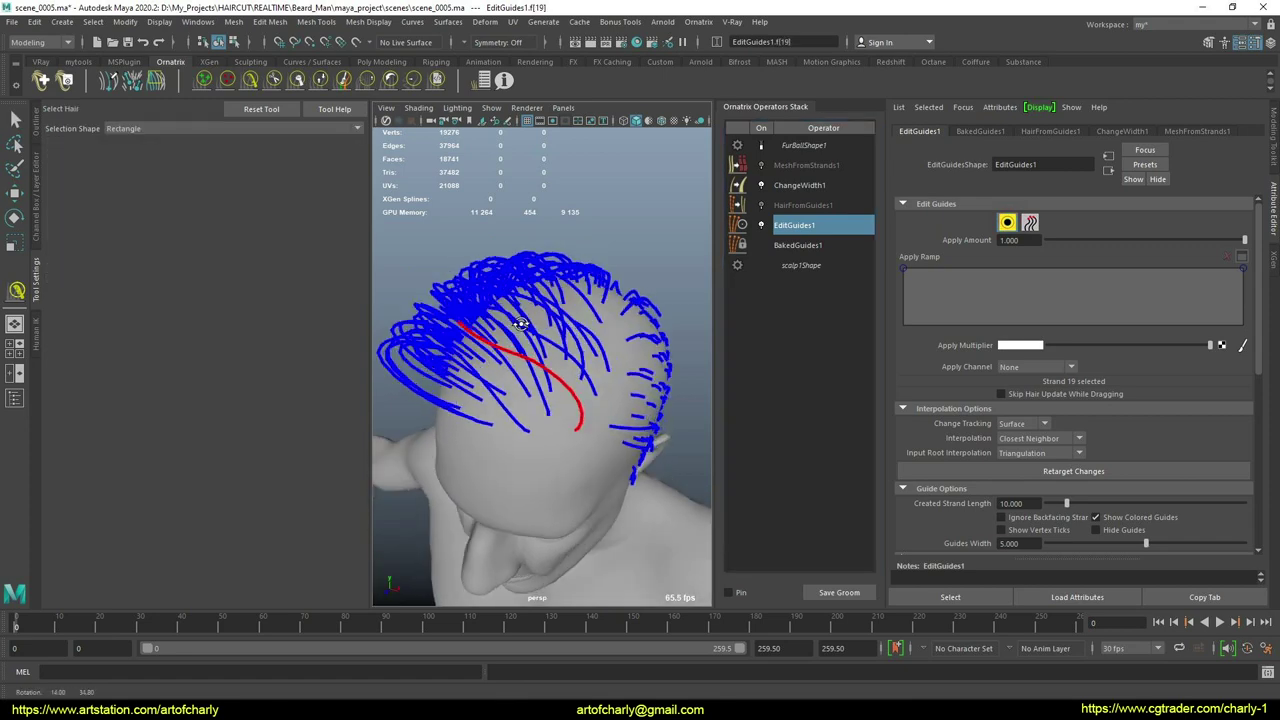
right_click_drag(539, 274, 515, 310, "alt")
left_click_drag(563, 337, 575, 400, "alt")
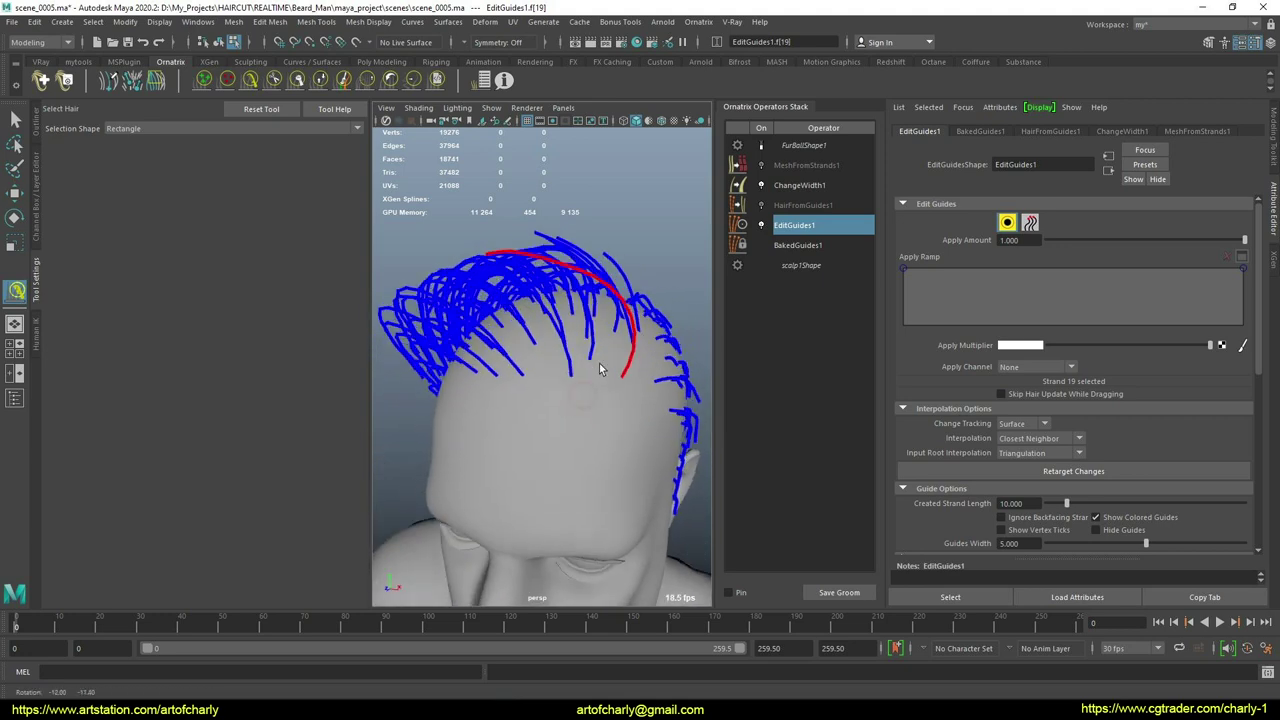
middle_click_drag(575, 400, 595, 383, "alt")
left_click(250, 80)
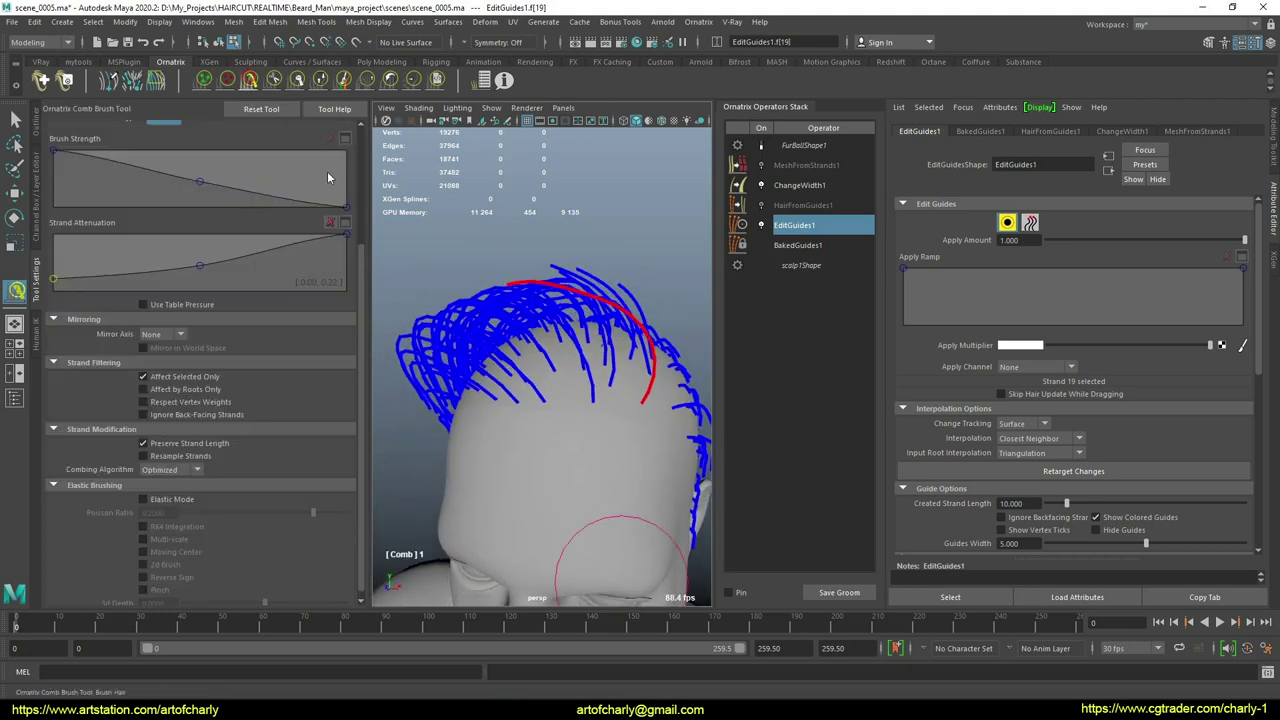
Turn MeshFromStrands1 back on and examine the tube strands around the front hairline.
left_click_drag(580, 272, 575, 325, "alt")
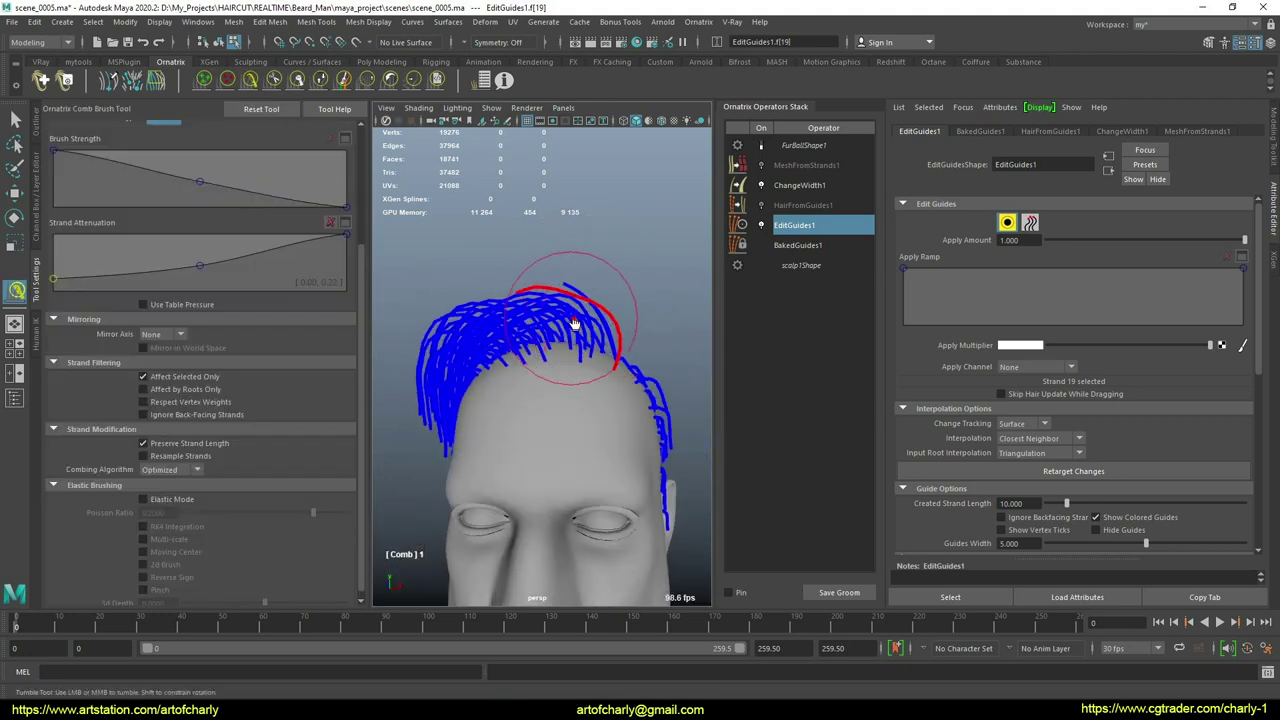
left_click(761, 165)
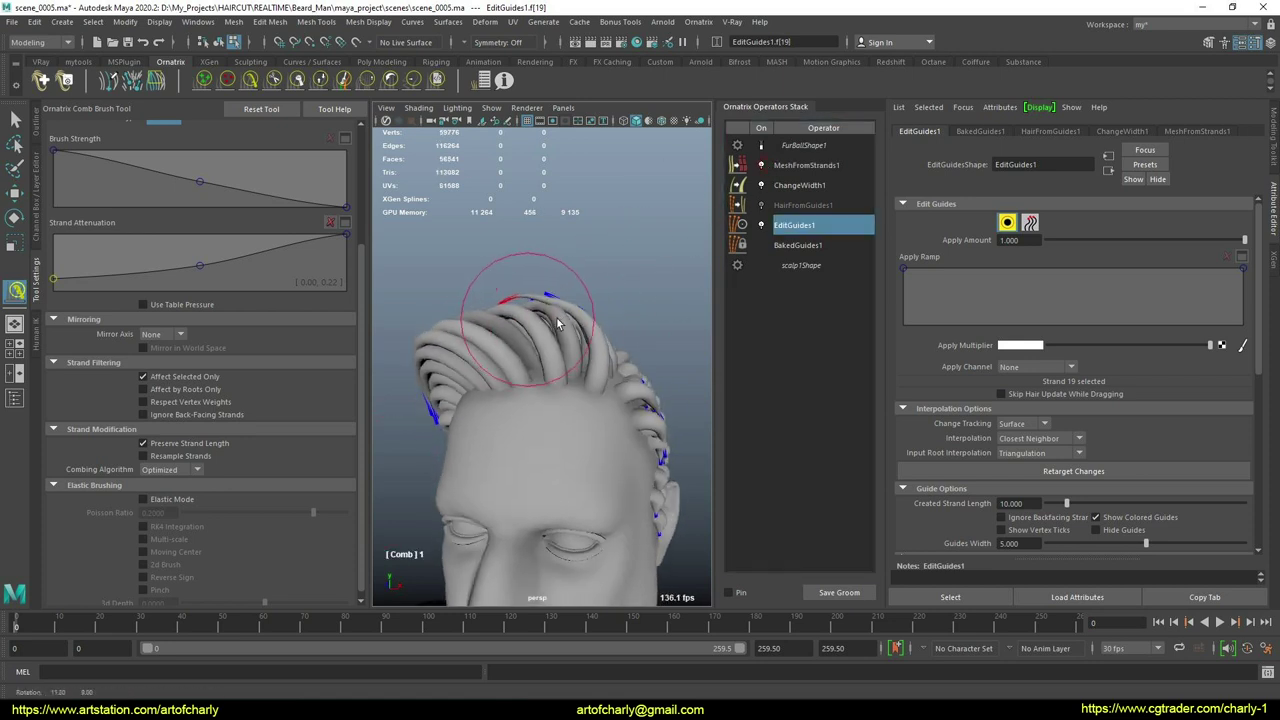
mouse_move(584, 316)
left_mouse_down("alt")
mouse_move(522, 341)
mouse_move(606, 325)
mouse_move(565, 300)
mouse_move(568, 275)
left_mouse_up("alt")
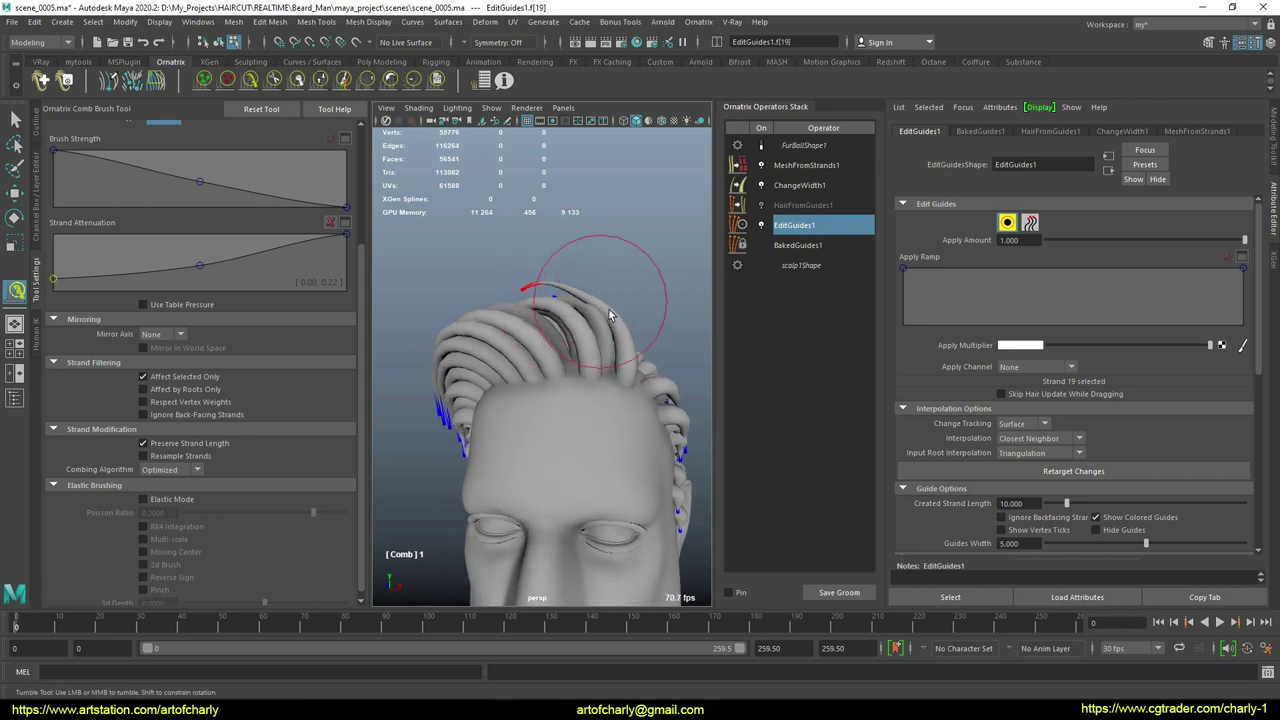
mouse_move(610, 316)
left_mouse_down("alt")
mouse_move(510, 318)
mouse_move(492, 378)
mouse_move(575, 305)
mouse_move(552, 327)
mouse_move(590, 310)
mouse_move(600, 380)
mouse_move(655, 300)
mouse_move(580, 410)
mouse_move(646, 343)
mouse_move(634, 380)
mouse_move(691, 354)
mouse_move(546, 351)
mouse_move(560, 352)
left_mouse_up("alt")
With MeshFromStrands1 off and Guides Width at about 7.65, select nine guides at the front hairline.
key("q")
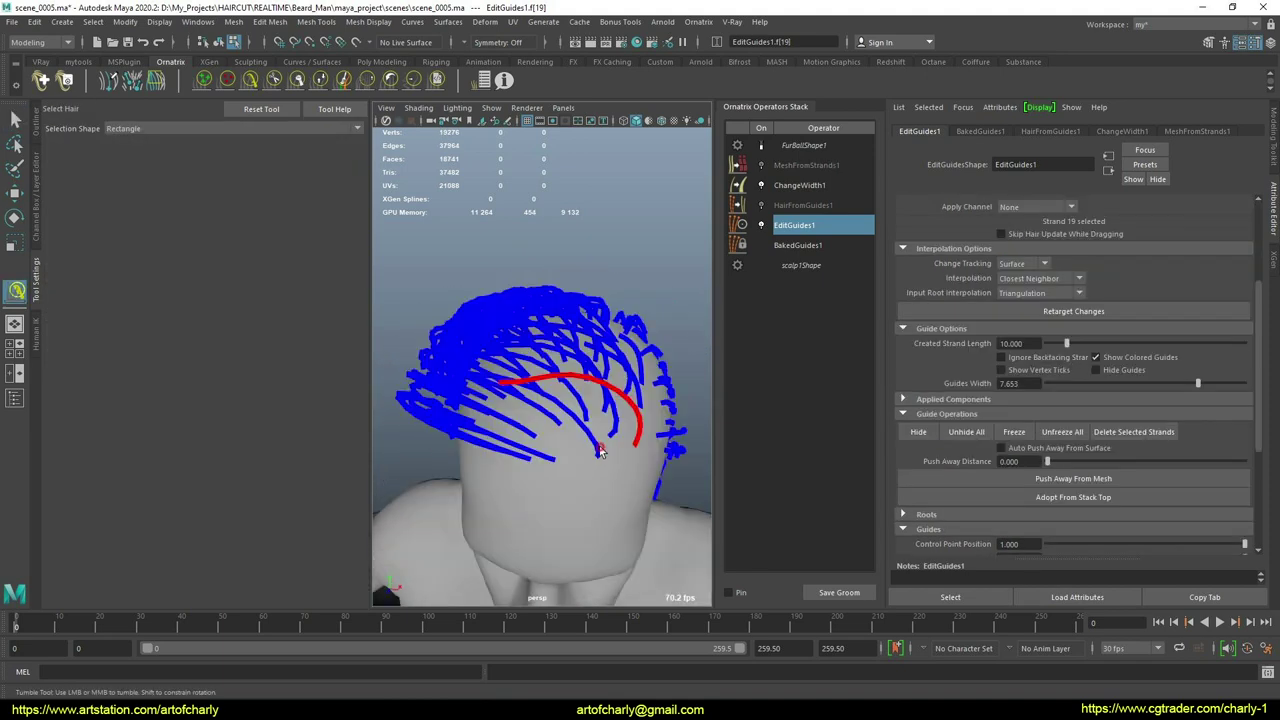
left_click(603, 452)
left_click_drag(603, 452, 461, 287, "alt")
left_click(629, 448)
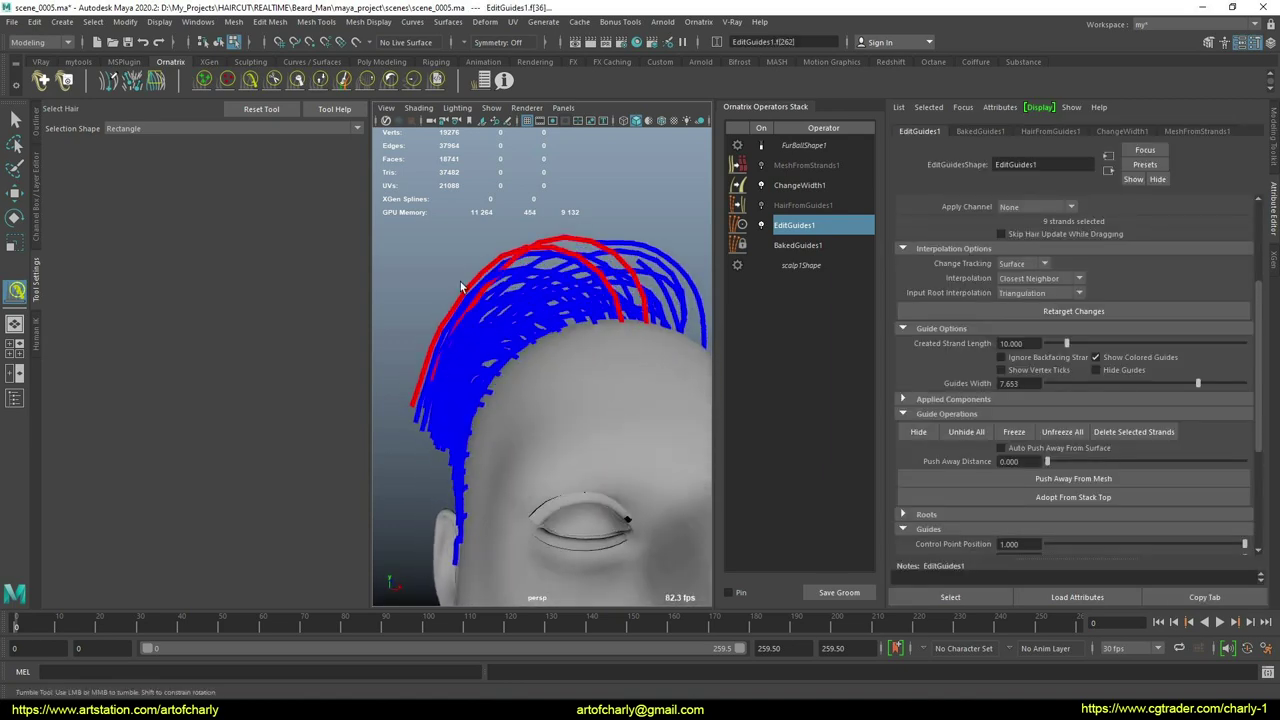
Activate the Comb Brush and set its Combing Algorithm to Local.
left_click(249, 80)
left_click_drag(529, 309, 555, 320, "alt")
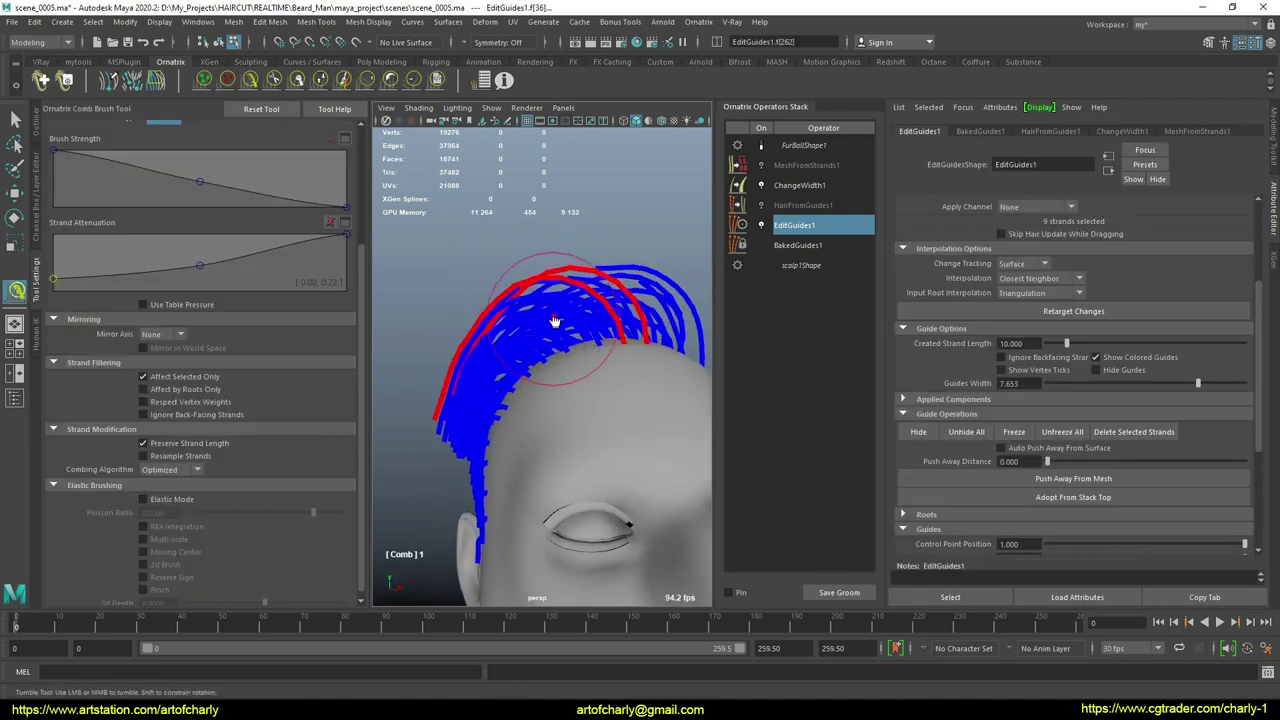
left_click(184, 470)
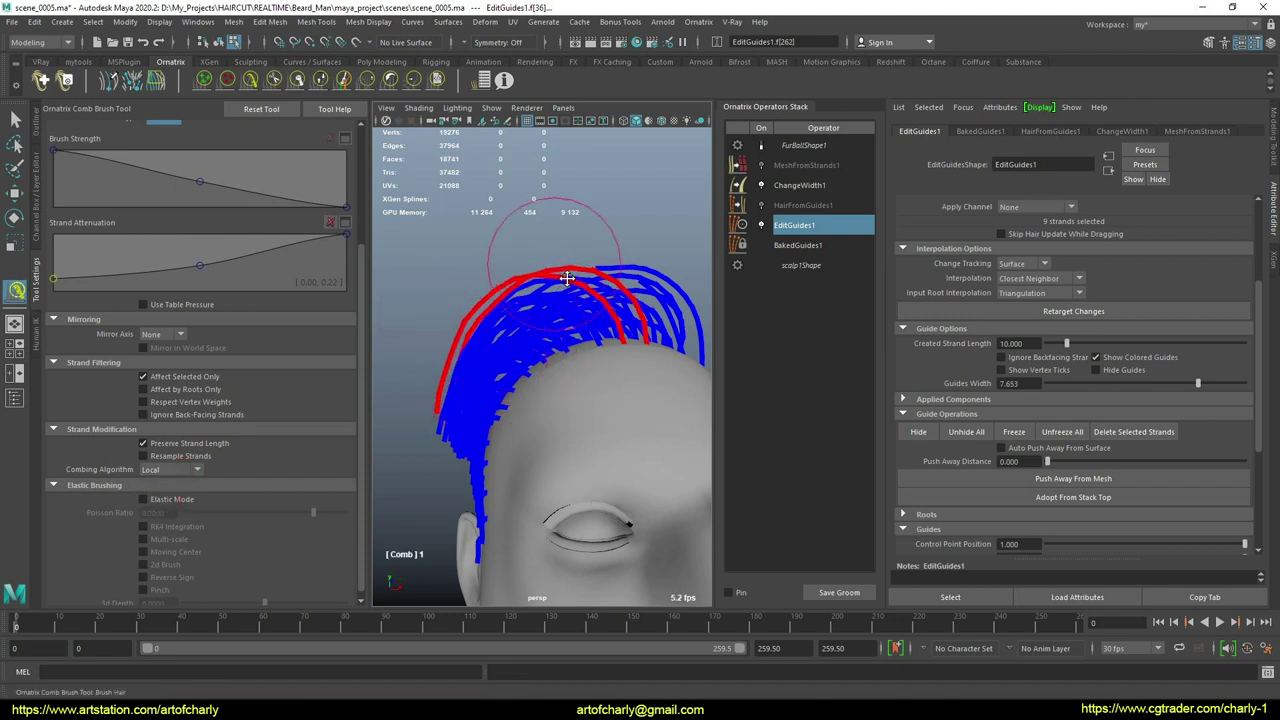
Comb the nine selected front-hairline guides so they curve over and down the side of the head.
left_click_drag(567, 278, 640, 382, "alt")
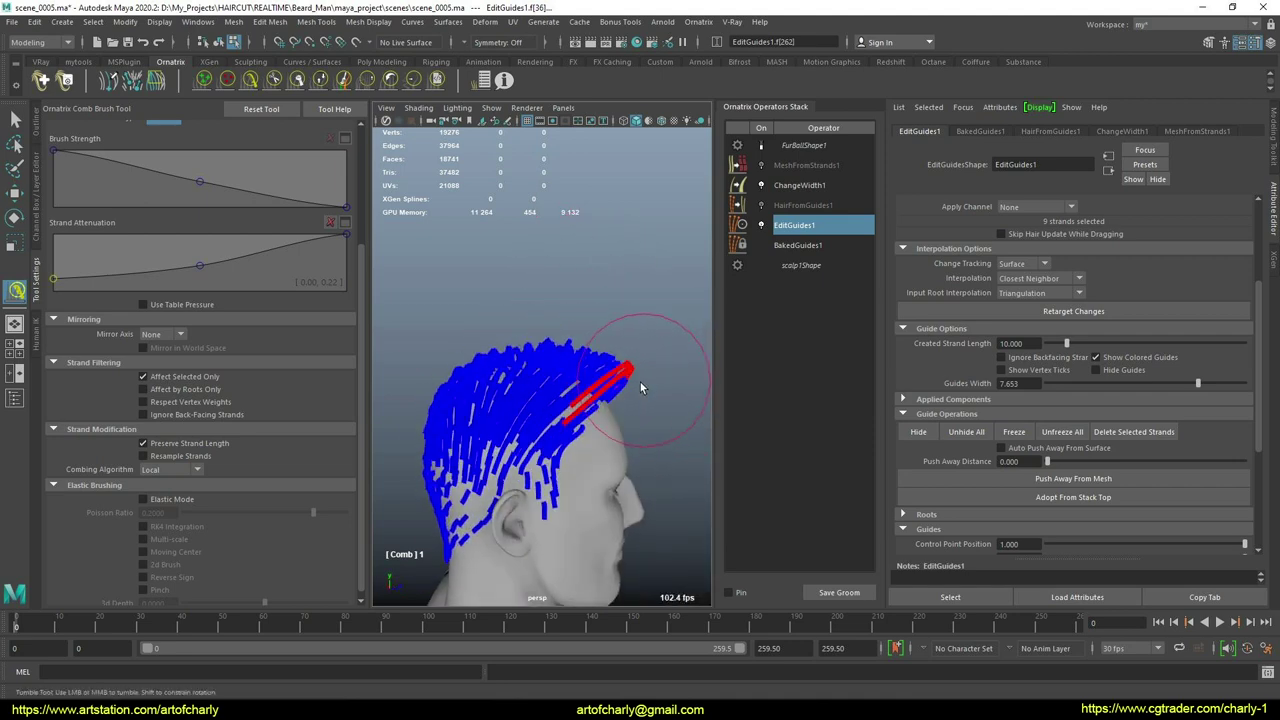
middle_click_drag(622, 386, 615, 391, "alt")
left_click_drag(614, 391, 563, 411, "alt")
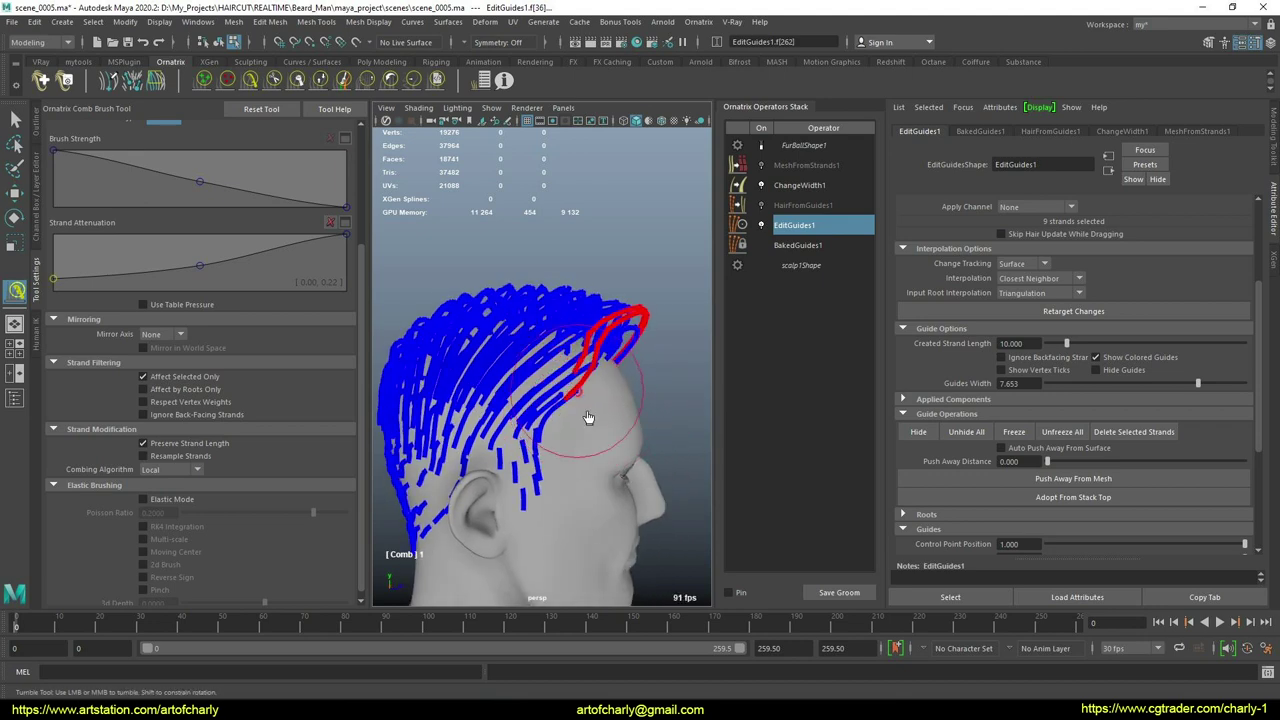
mouse_move(582, 366)
left_mouse_down()
mouse_move(594, 377)
mouse_move(585, 388)
left_mouse_up()
left_click_drag(623, 413, 486, 400, "alt")
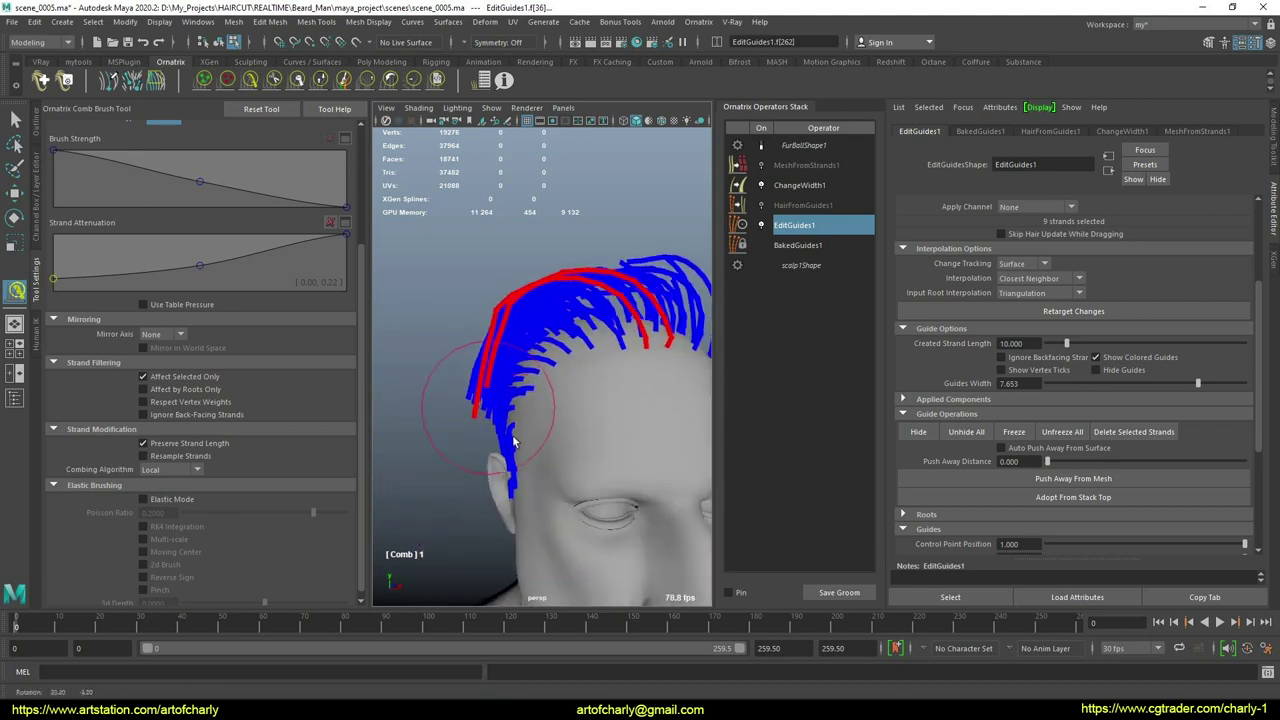
right_click_drag(516, 408, 485, 405, "alt")
left_click_drag(485, 405, 457, 414, "alt")
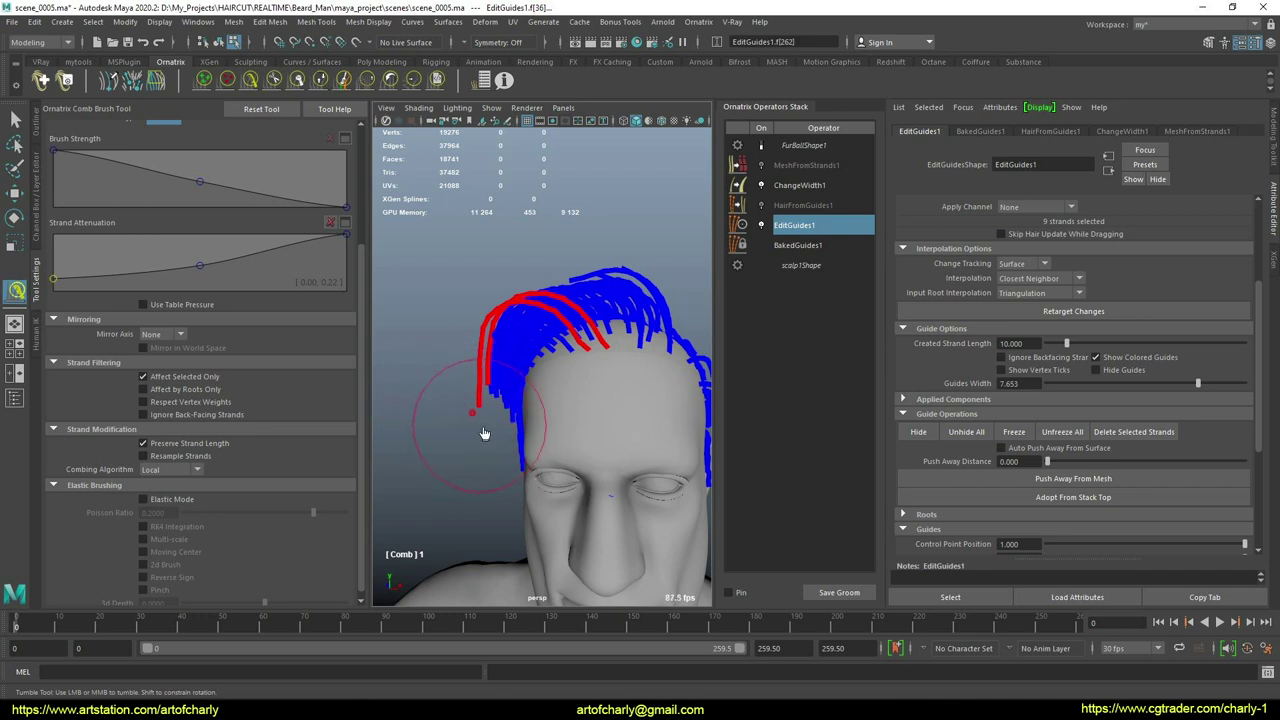
Turn on MeshFromStrands1 and examine the combed front guides as tube strands.
left_click(761, 165)
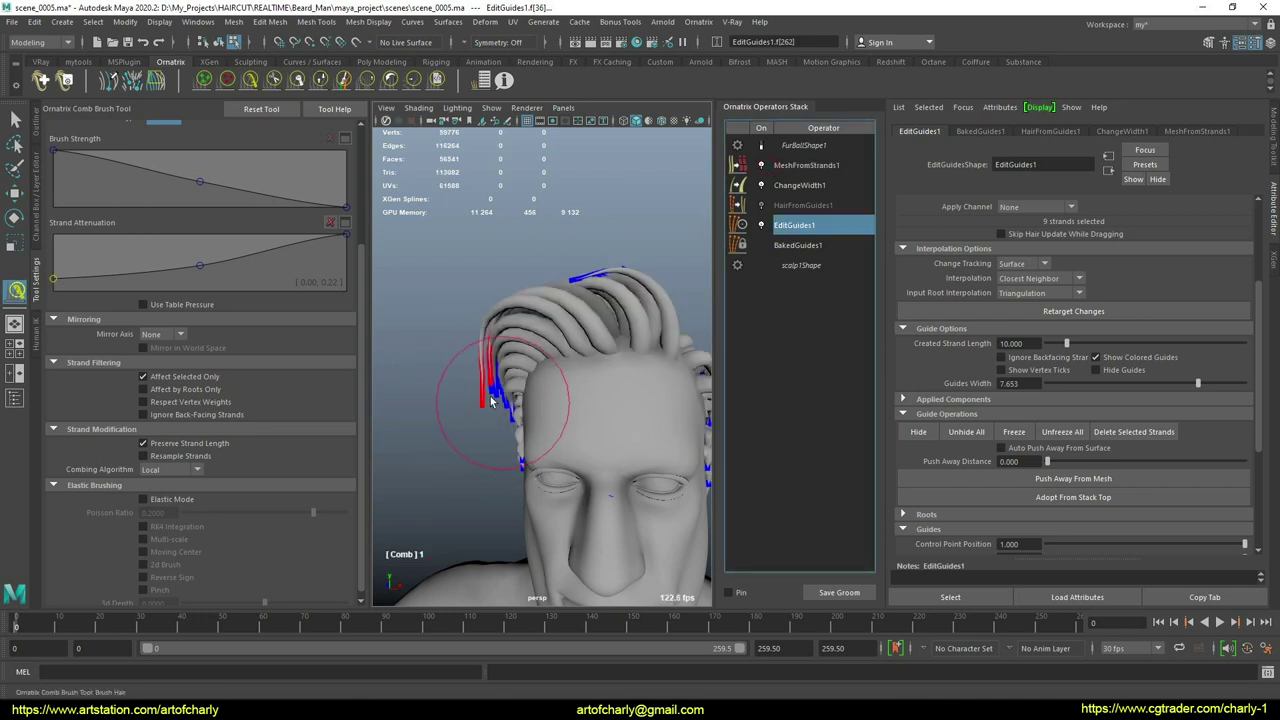
left_click_drag(523, 400, 483, 413, "alt")
left_click_drag(516, 370, 463, 348, "alt")
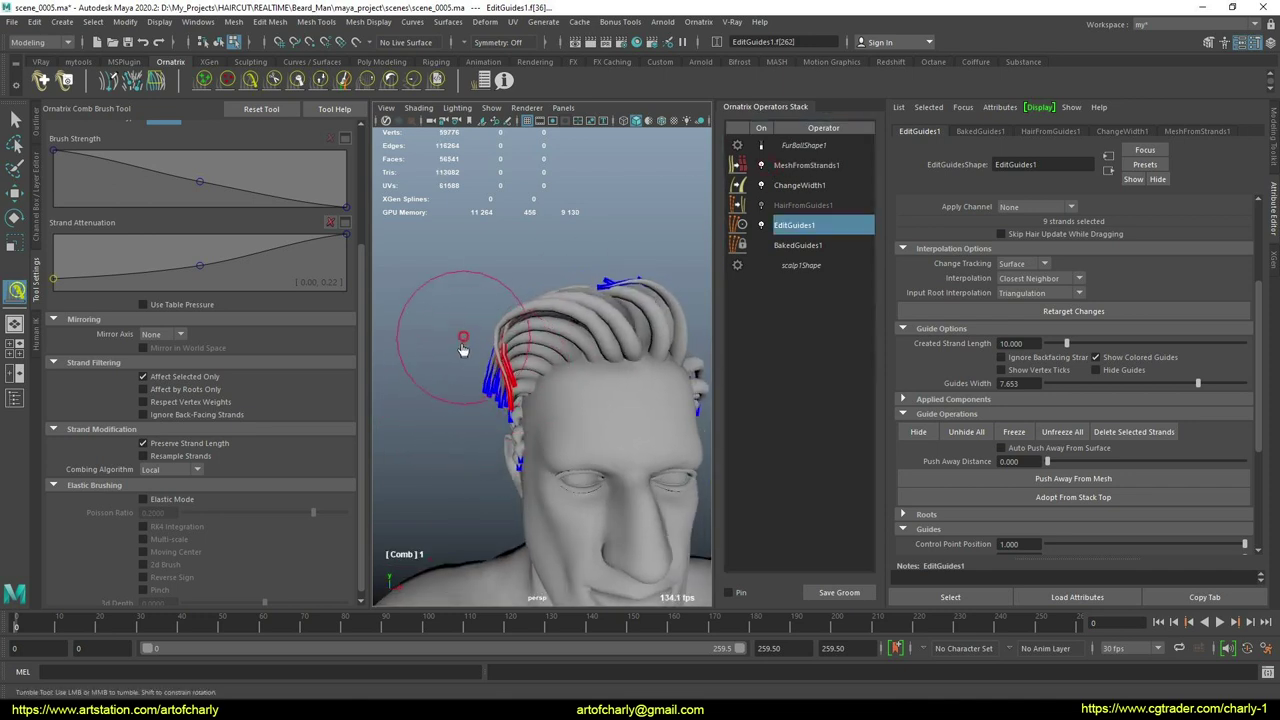
mouse_move(517, 404)
left_mouse_down("alt")
mouse_move(600, 390)
mouse_move(586, 450)
mouse_move(580, 425)
mouse_move(507, 363)
mouse_move(610, 322)
mouse_move(590, 388)
mouse_move(600, 380)
mouse_move(477, 374)
left_mouse_up("alt")
Select 90 long guides along the side of the head and shape them with the Comb Brush.
key("q")
mouse_move(437, 290)
left_mouse_down()
mouse_move(516, 394)
mouse_move(639, 383)
left_mouse_up()
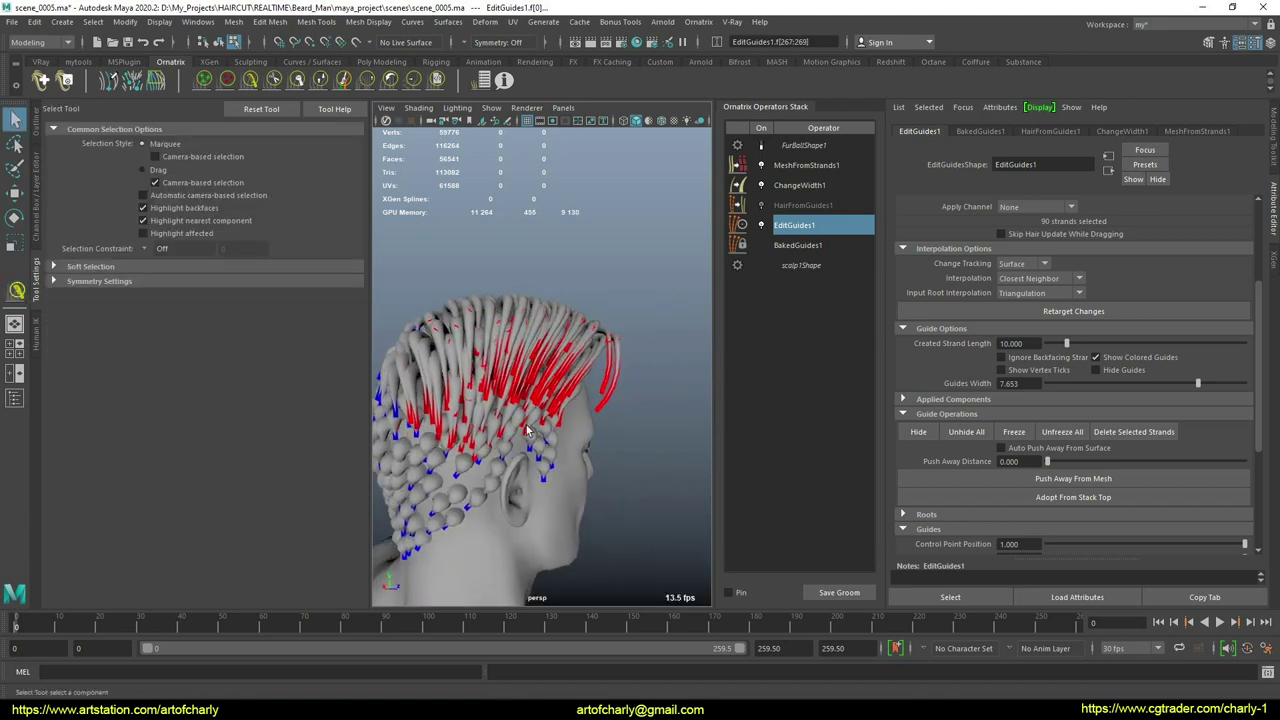
left_click_drag(529, 408, 540, 435, "alt")
left_click(250, 81)
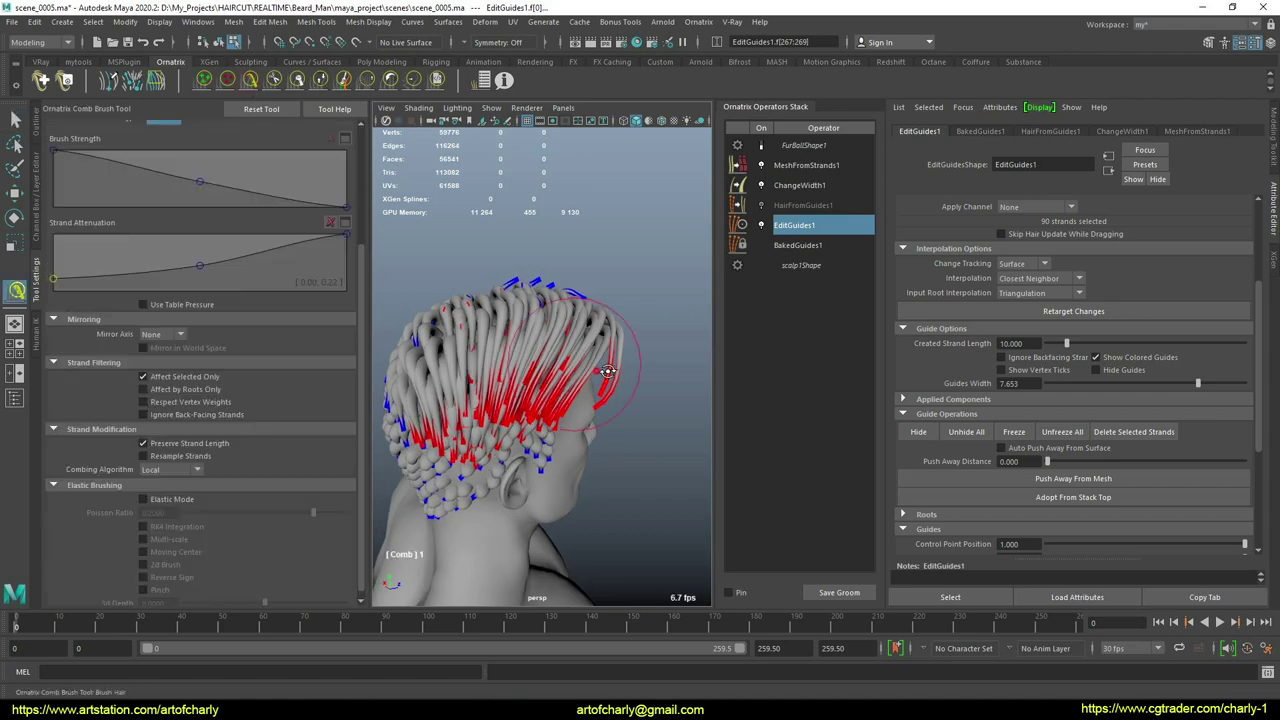
left_click_drag(545, 318, 530, 408, "alt")
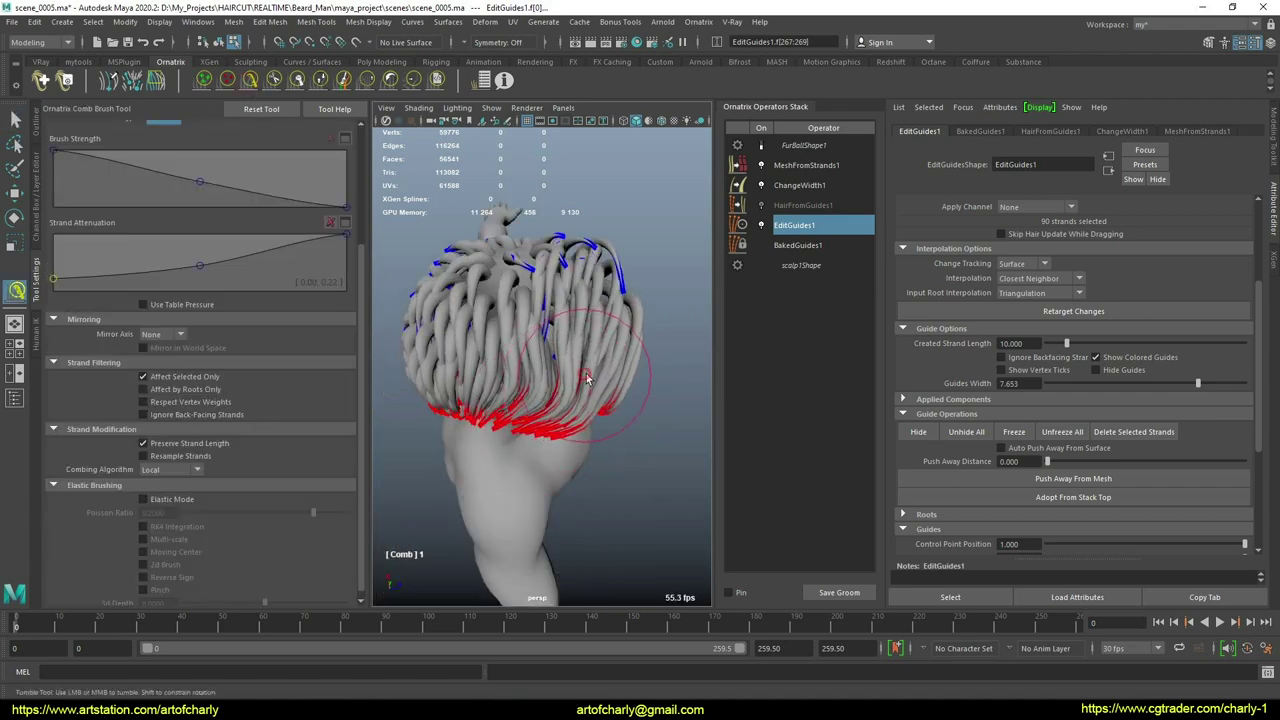
left_click_drag(563, 399, 468, 303, "alt")
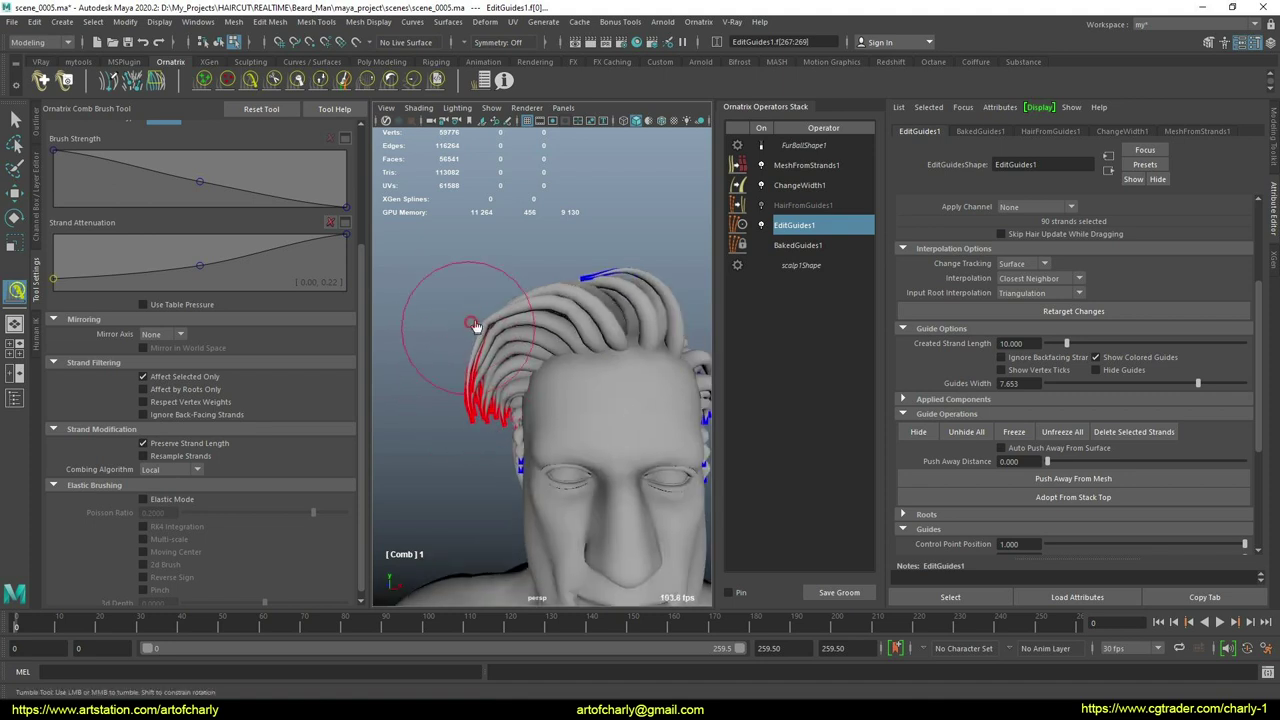
mouse_move(583, 379)
left_mouse_down("alt")
mouse_move(535, 404)
mouse_move(603, 325)
mouse_move(585, 352)
mouse_move(545, 344)
left_mouse_up("alt")
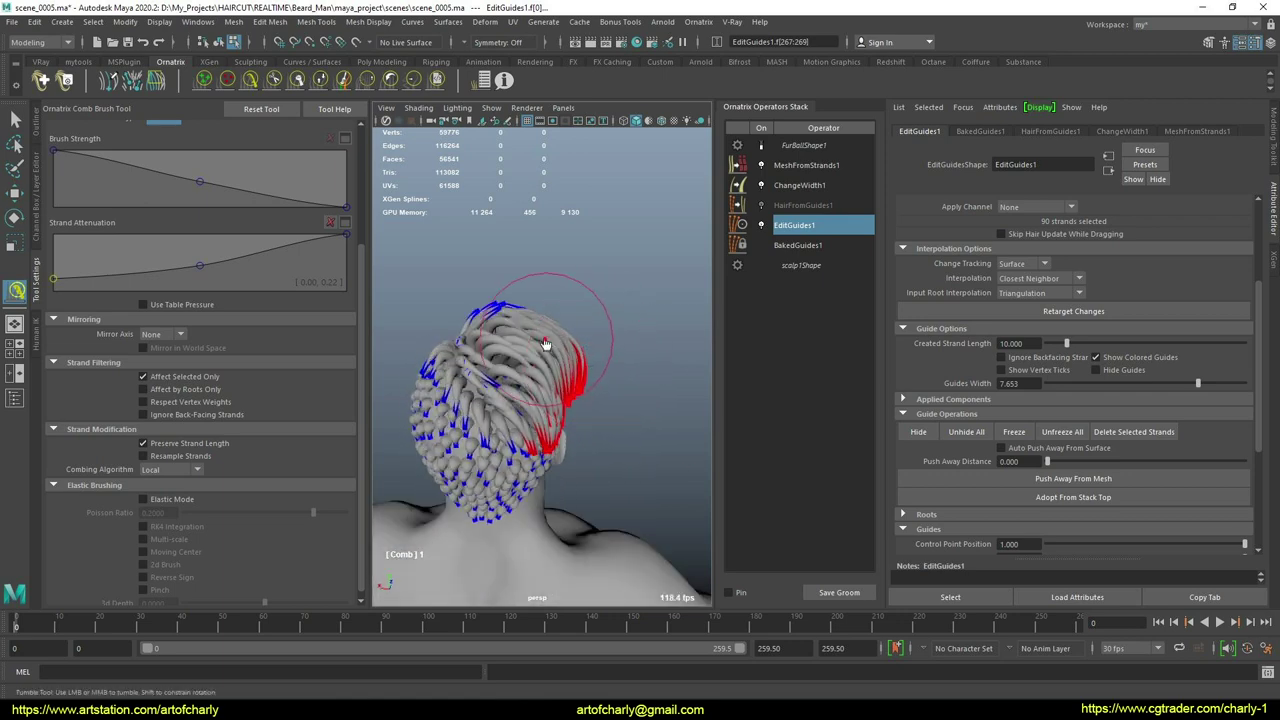
mouse_move(618, 378)
left_mouse_down("alt")
mouse_move(514, 400)
mouse_move(567, 381)
mouse_move(596, 391)
mouse_move(605, 330)
mouse_move(663, 394)
mouse_move(640, 425)
mouse_move(590, 330)
mouse_move(607, 405)
mouse_move(489, 374)
mouse_move(560, 400)
mouse_move(560, 360)
mouse_move(629, 314)
mouse_move(645, 344)
mouse_move(493, 385)
left_mouse_up("alt")
Turn off MeshFromStrands1, select the short guides along the head's left side and nape edge, and enable Use Strand Groups.
left_click(760, 166)
scroll(586, 371, "up", 3)
scroll(510, 377, "up", 3)
key("q")
scroll(937, 450, "down", 5)
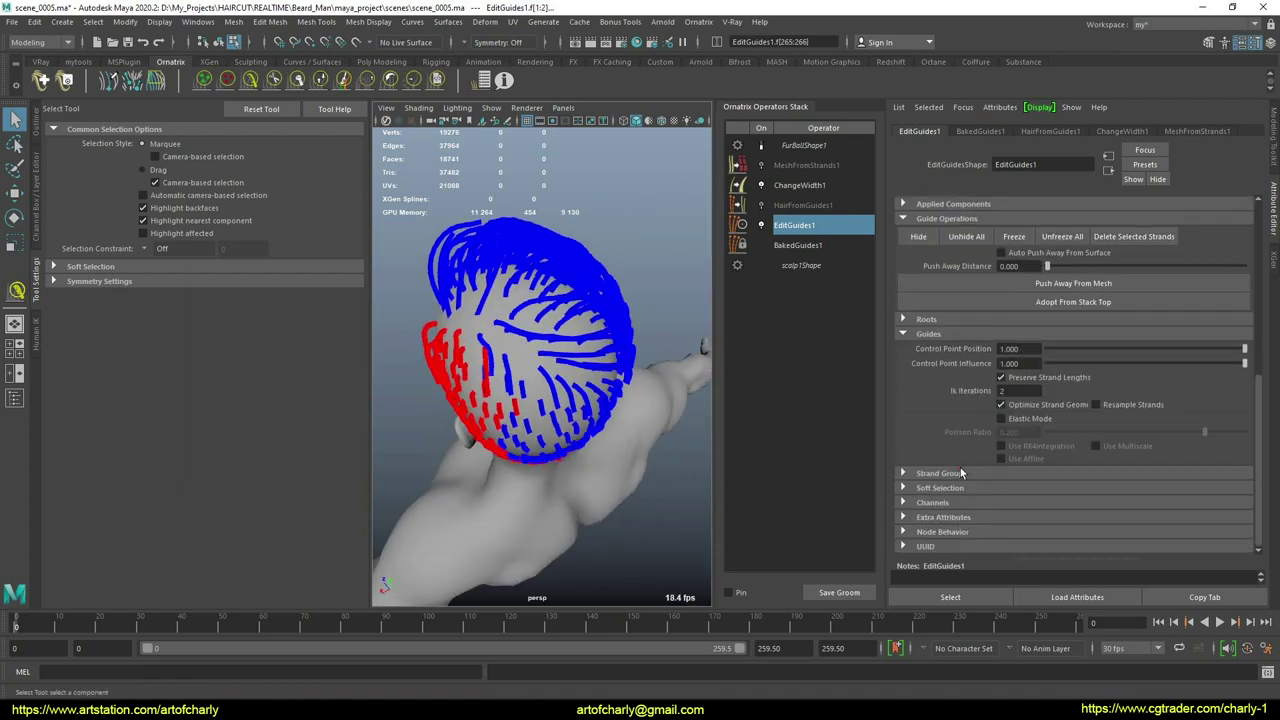
left_click(960, 473)
scroll(940, 420, "down", 3)
left_click(931, 370)
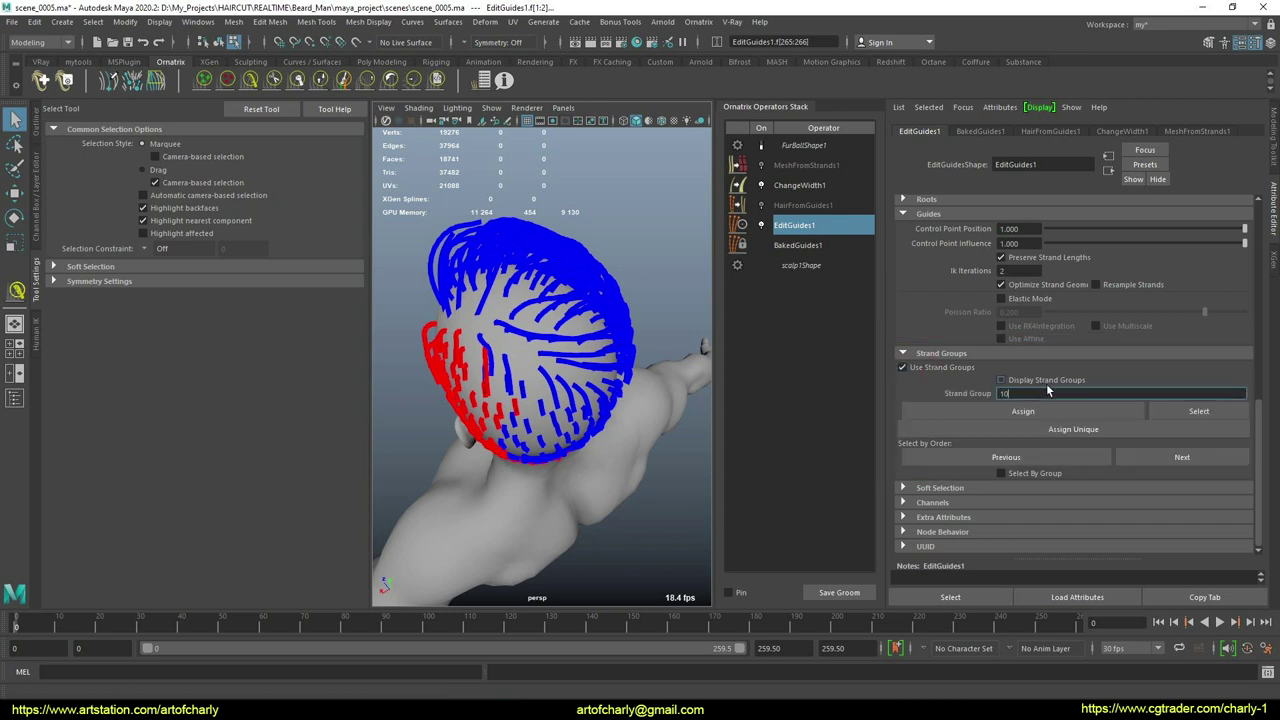
Assign the selected left-side and nape-edge guides to strand group 10.
key("Return")
left_click(1066, 429)
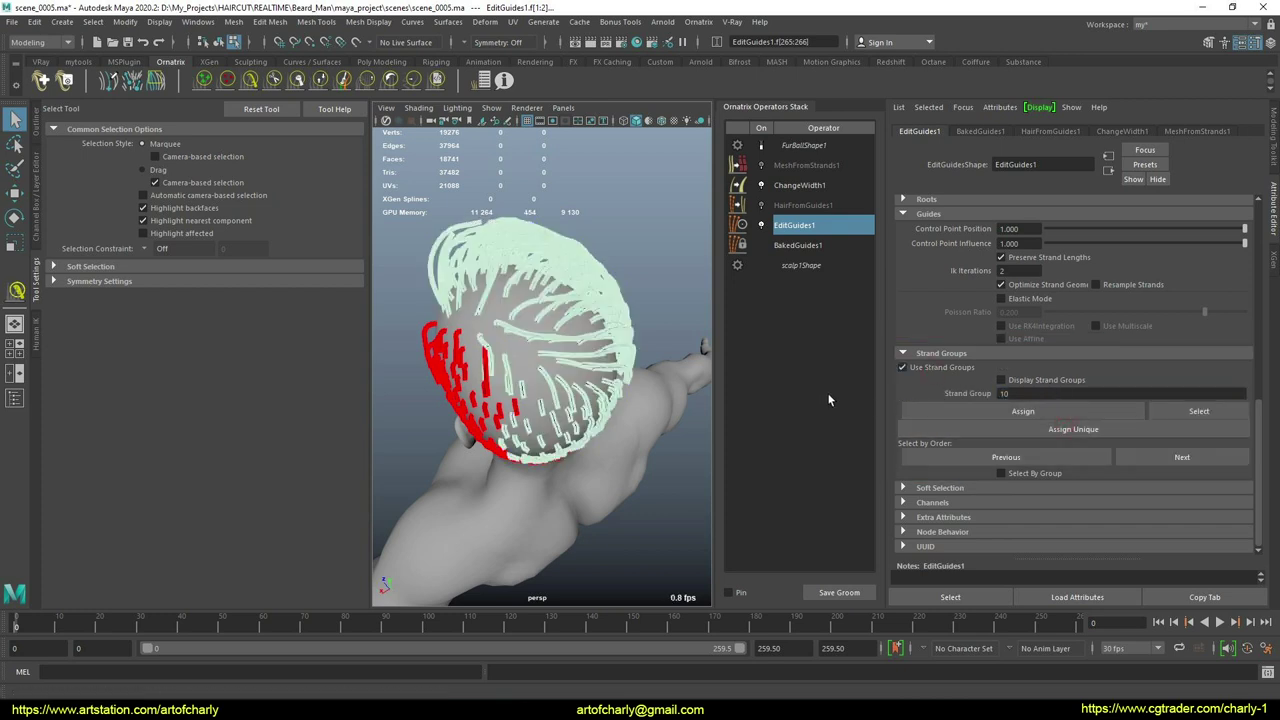
left_click_drag(560, 420, 620, 340, "alt")
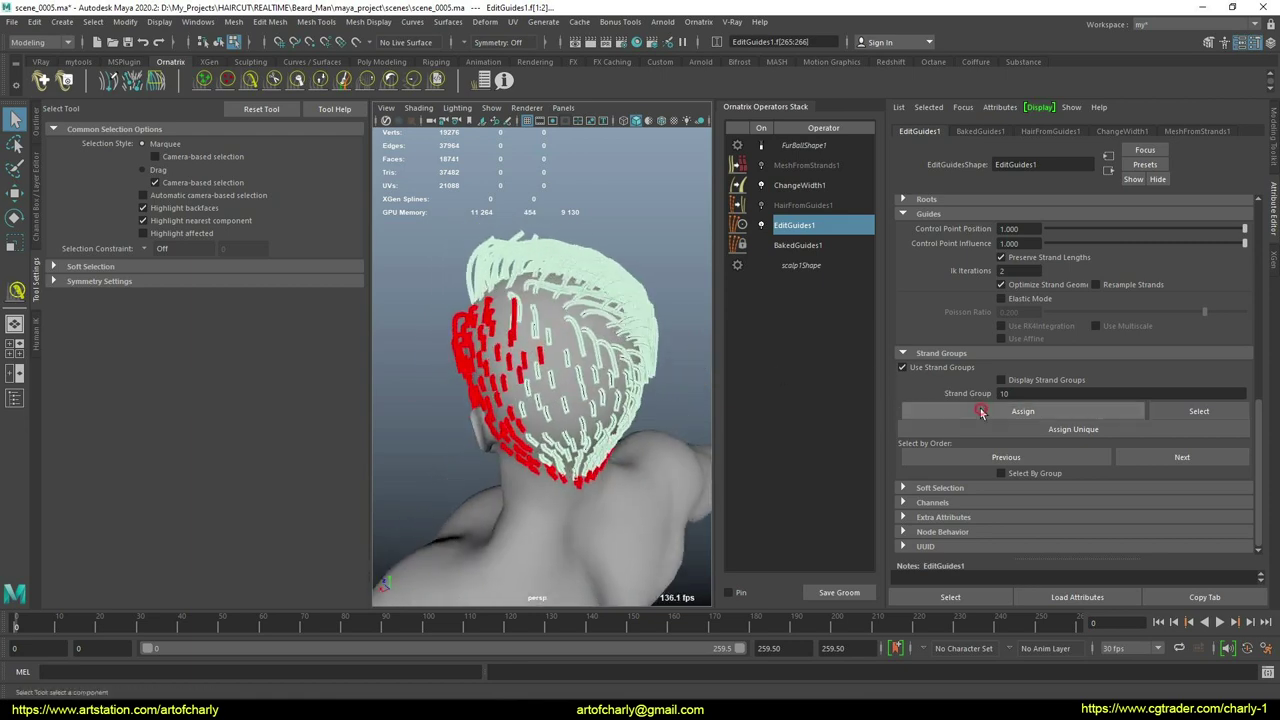
left_click_drag(560, 370, 519, 340, "alt")
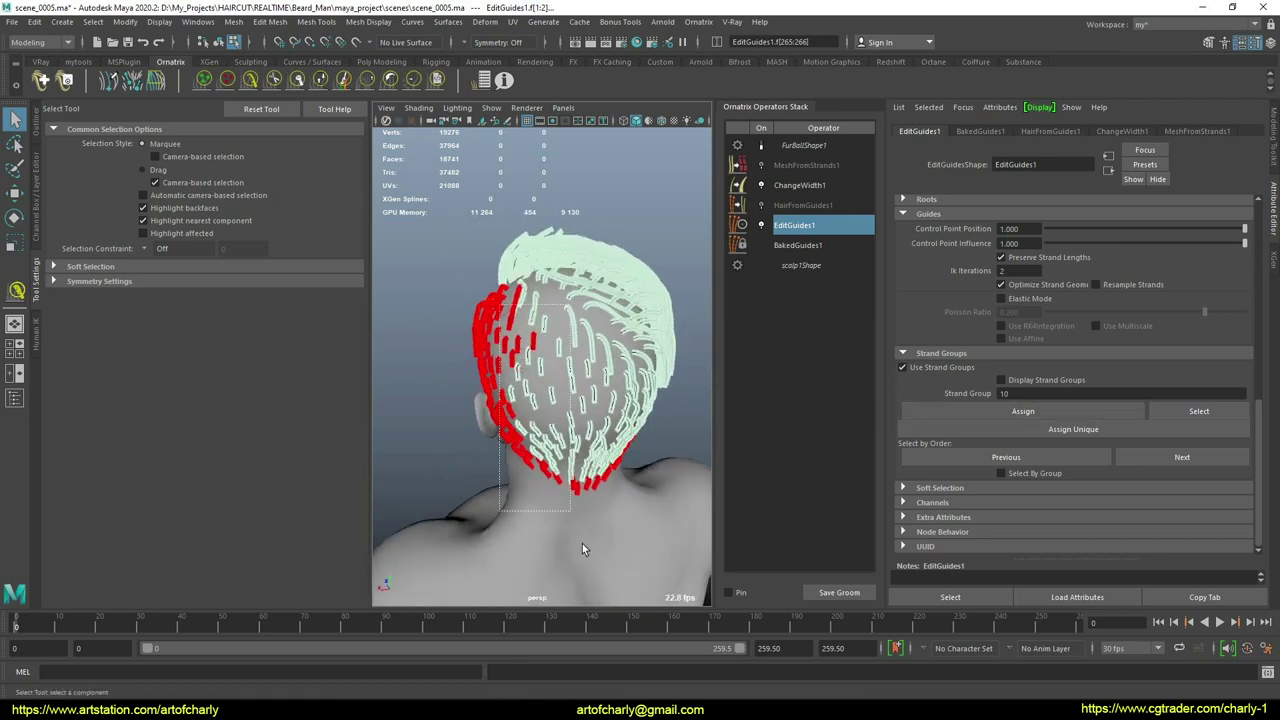
Select the short guides on the left half of the back of the head and assign them to strand group 10.
left_click_drag(582, 543, 572, 542)
mouse_move(583, 503)
left_mouse_down("alt")
mouse_move(671, 486)
mouse_move(600, 490)
left_mouse_up("alt")
left_click(986, 413)
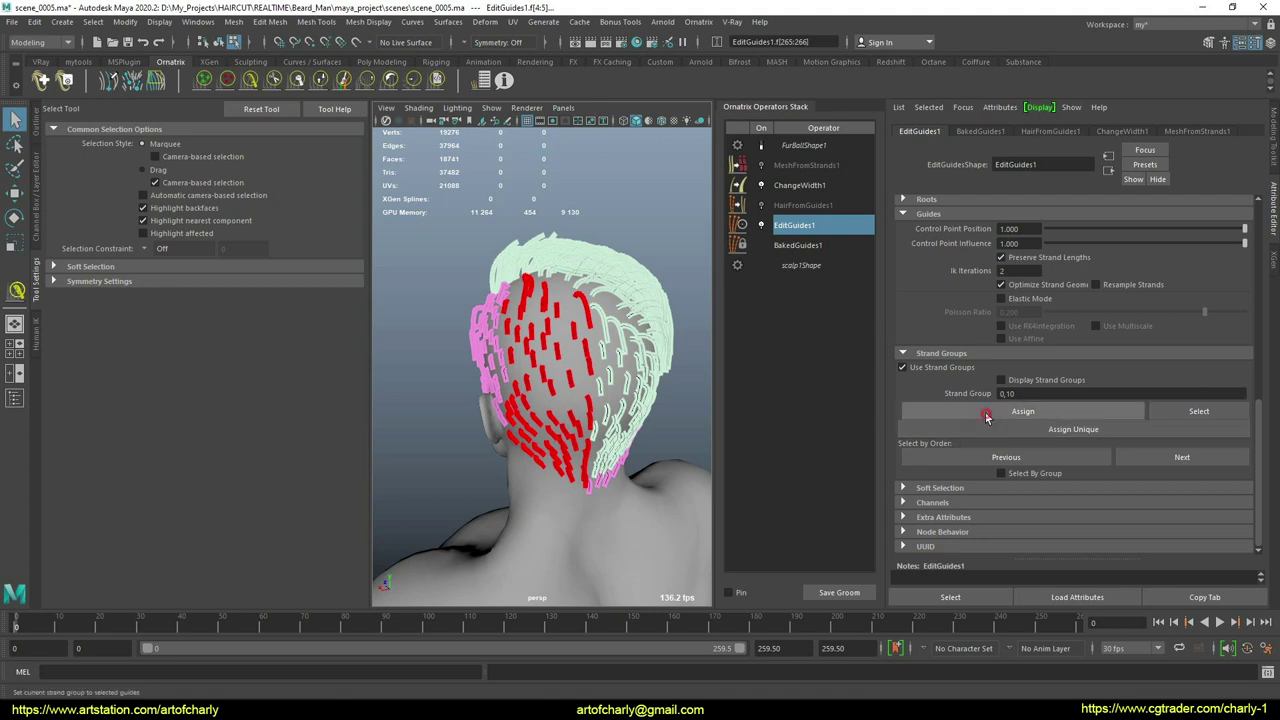
left_click_drag(600, 385, 575, 390, "alt")
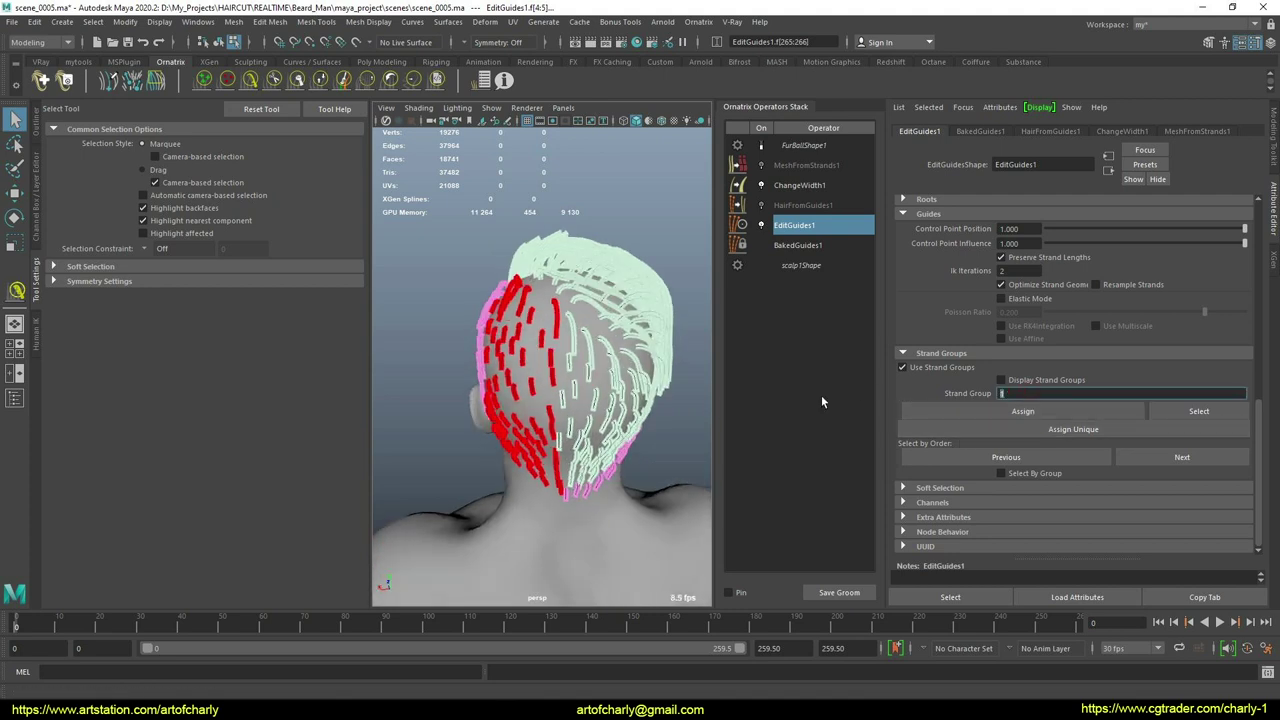
type("00")
left_click(1003, 412)
Add the short guides down the middle of the back of the head and nape to strand group 10.
left_click_drag(537, 482, 543, 403, "alt")
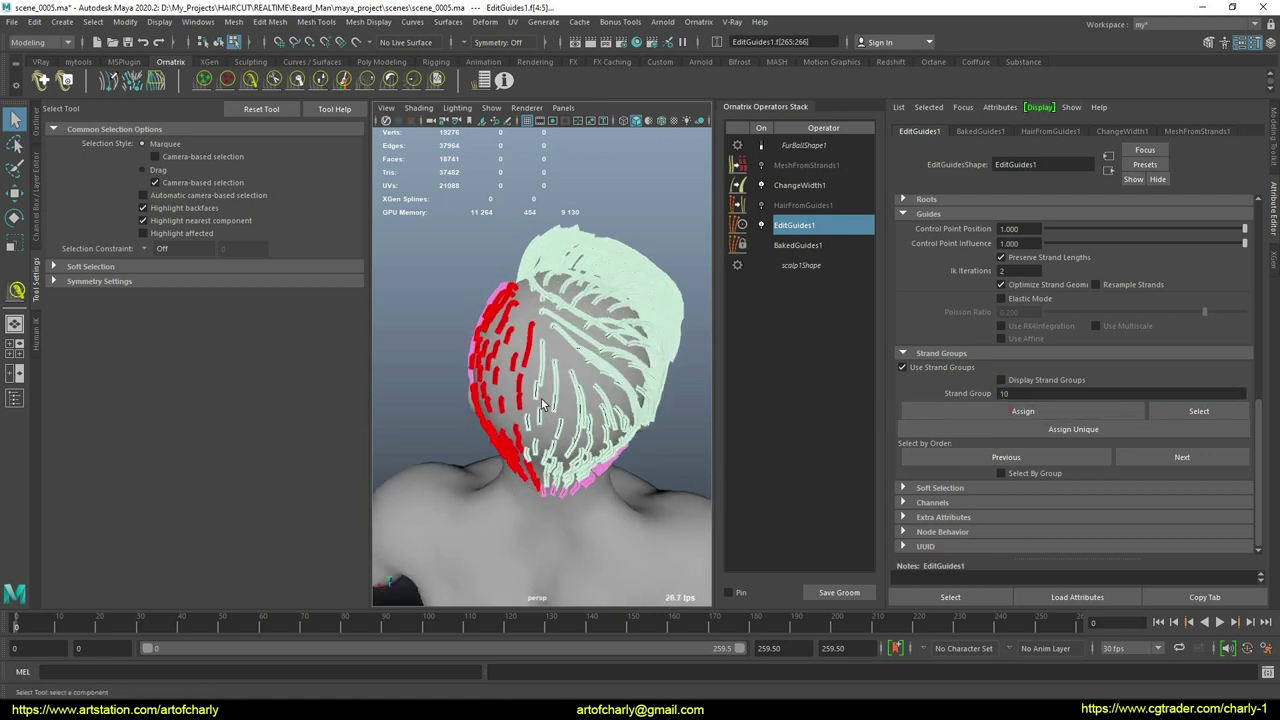
left_click_drag(569, 500, 574, 502)
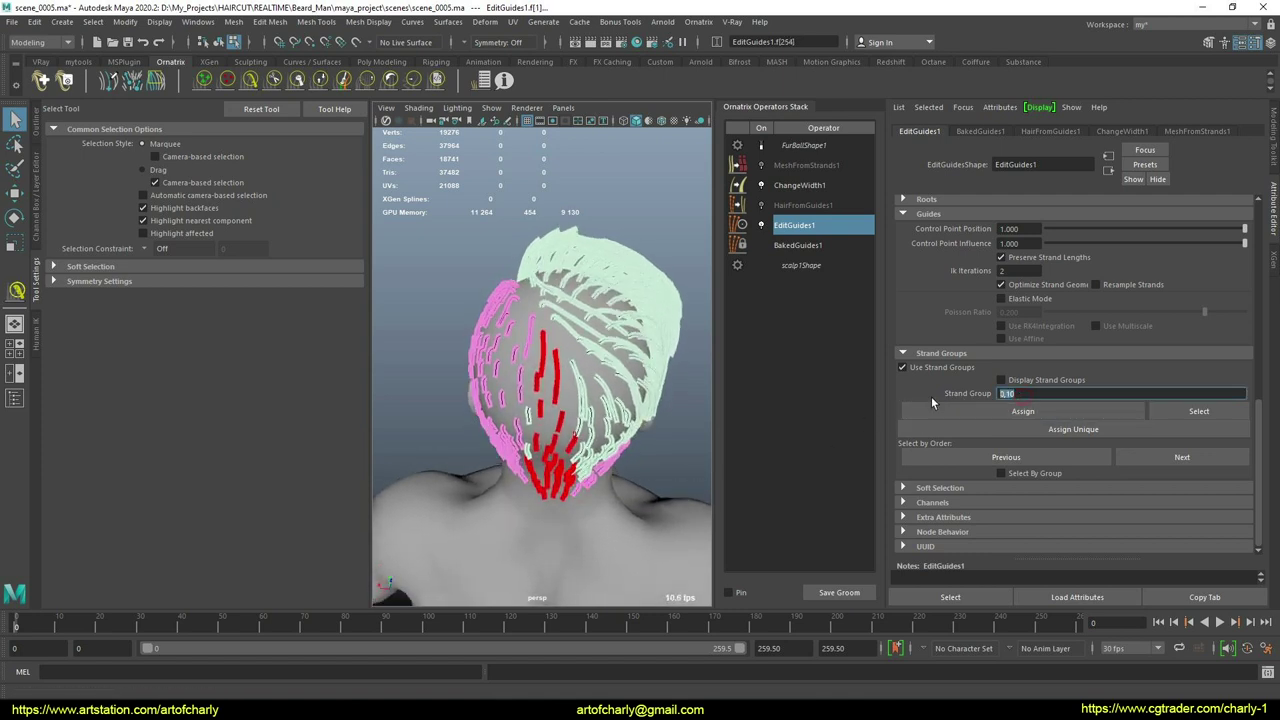
type("0")
left_click(958, 410)
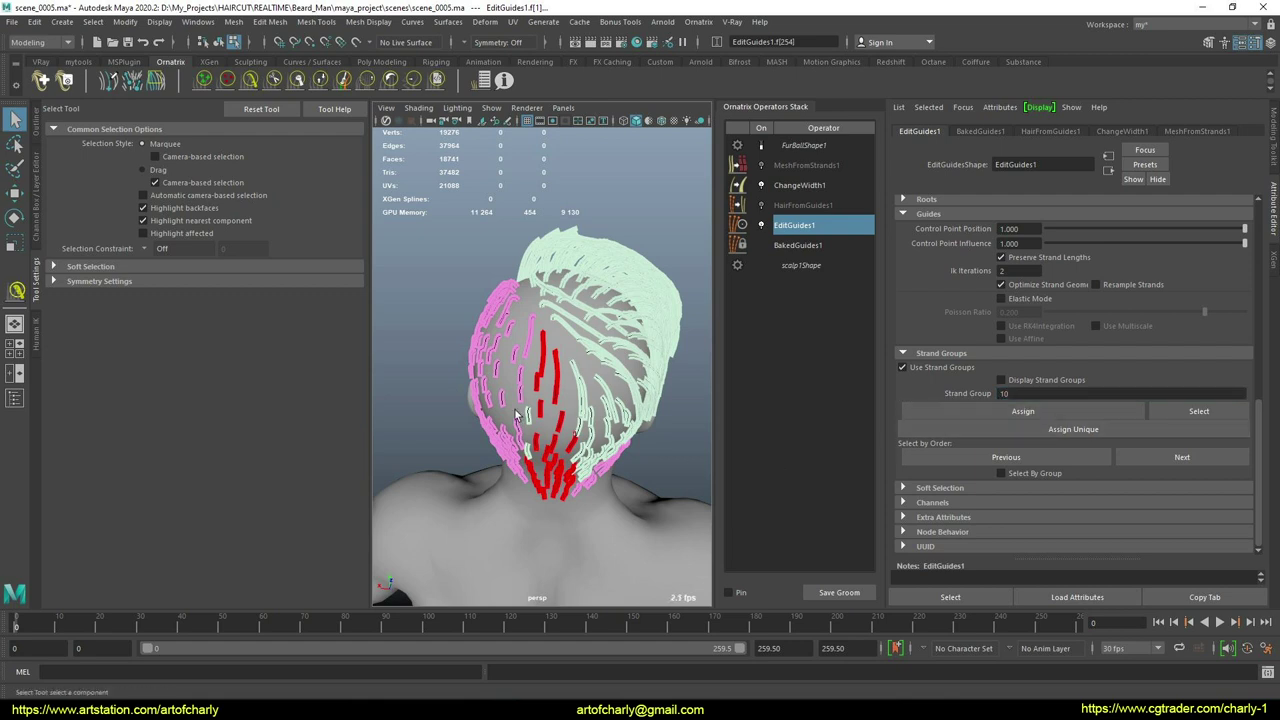
left_click_drag(581, 508, 585, 506)
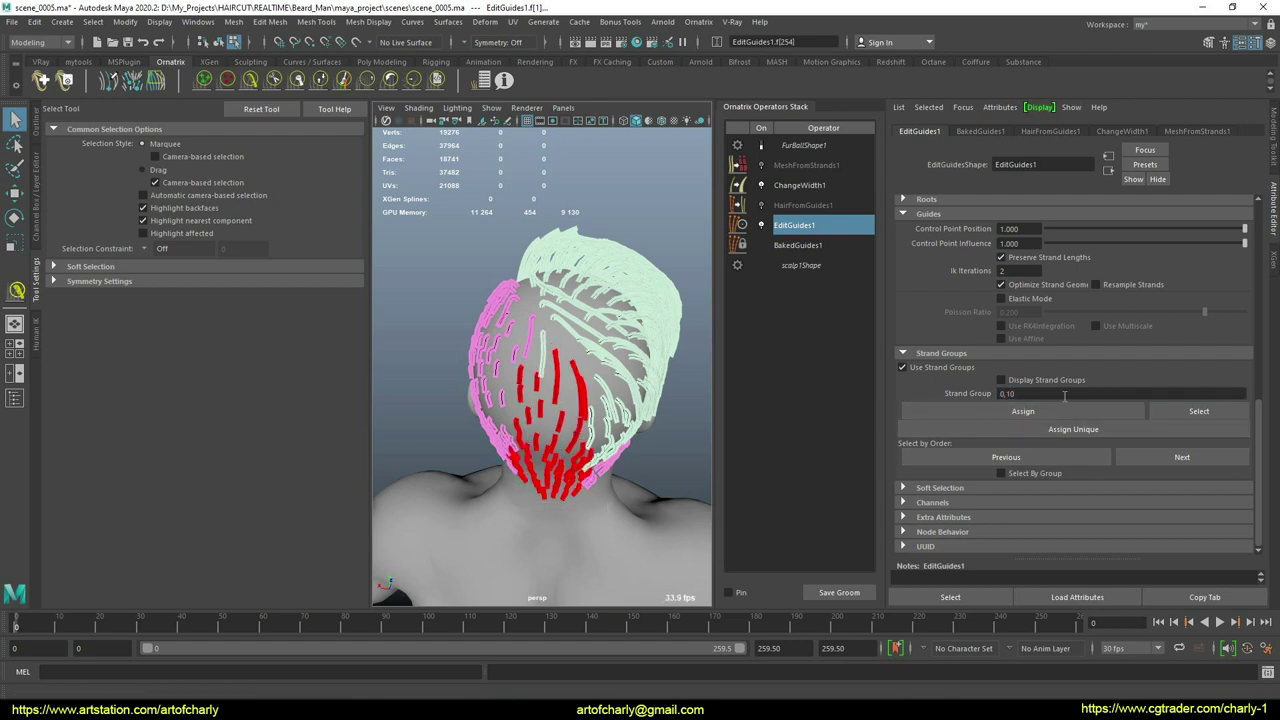
left_click(1031, 413)
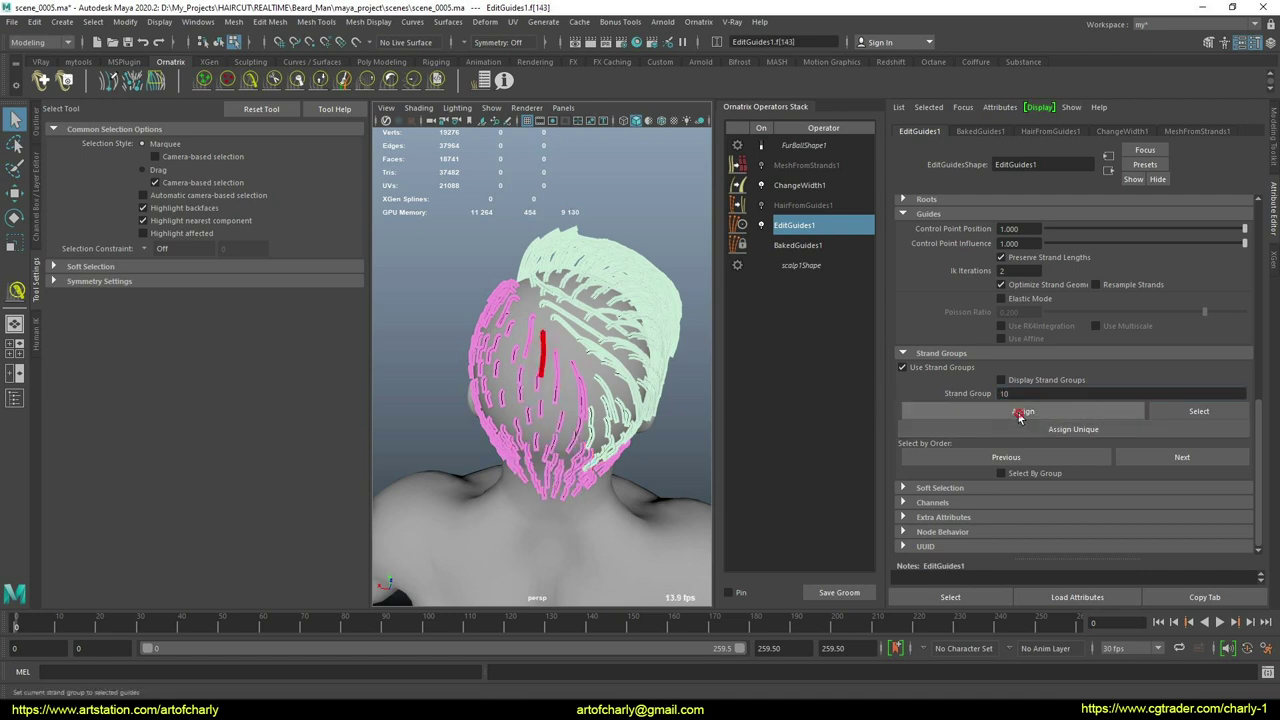
Select the remaining short guides on the right half of the back and assign them to strand group 10.
left_click_drag(630, 415, 494, 360, "alt")
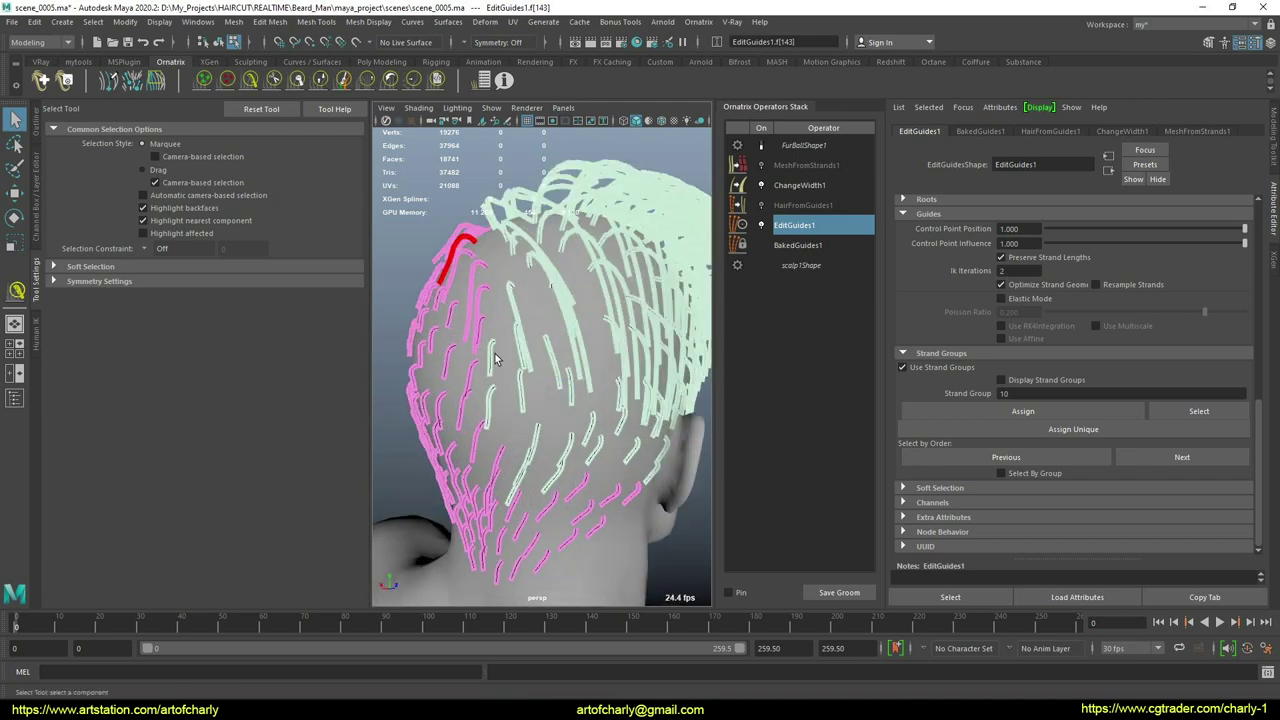
left_click_drag(548, 505, 622, 480)
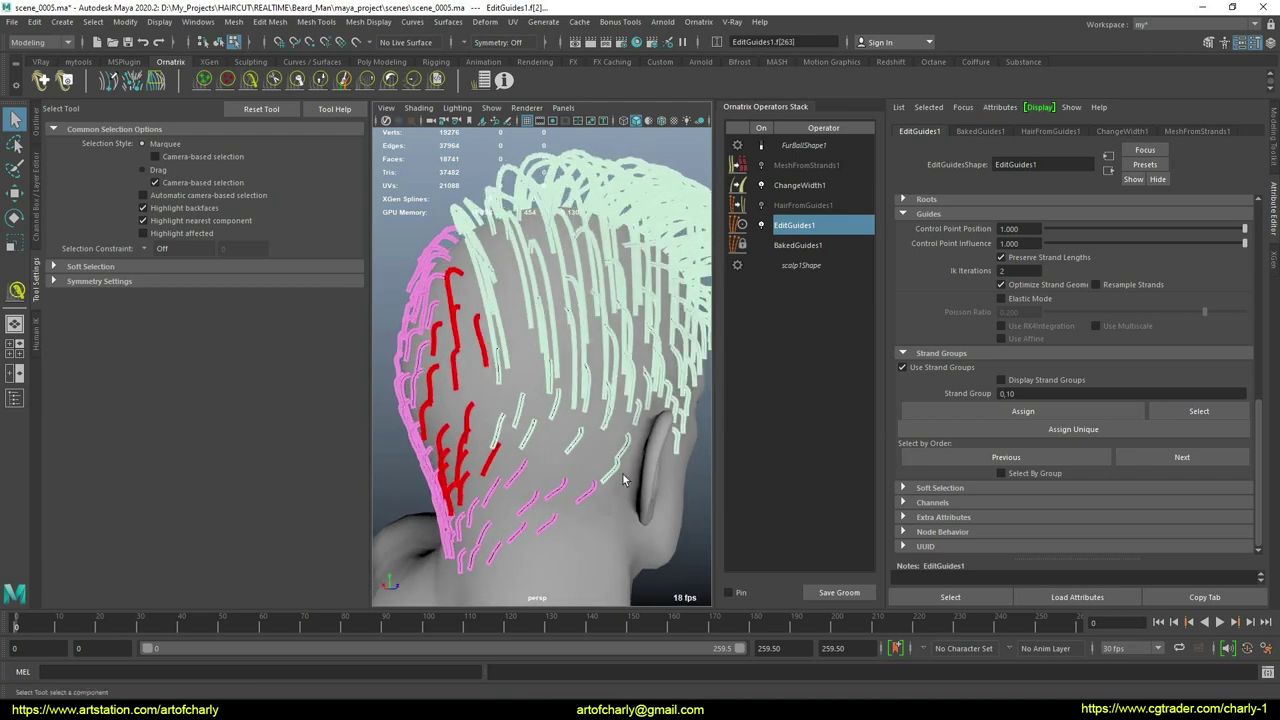
left_click(1054, 412)
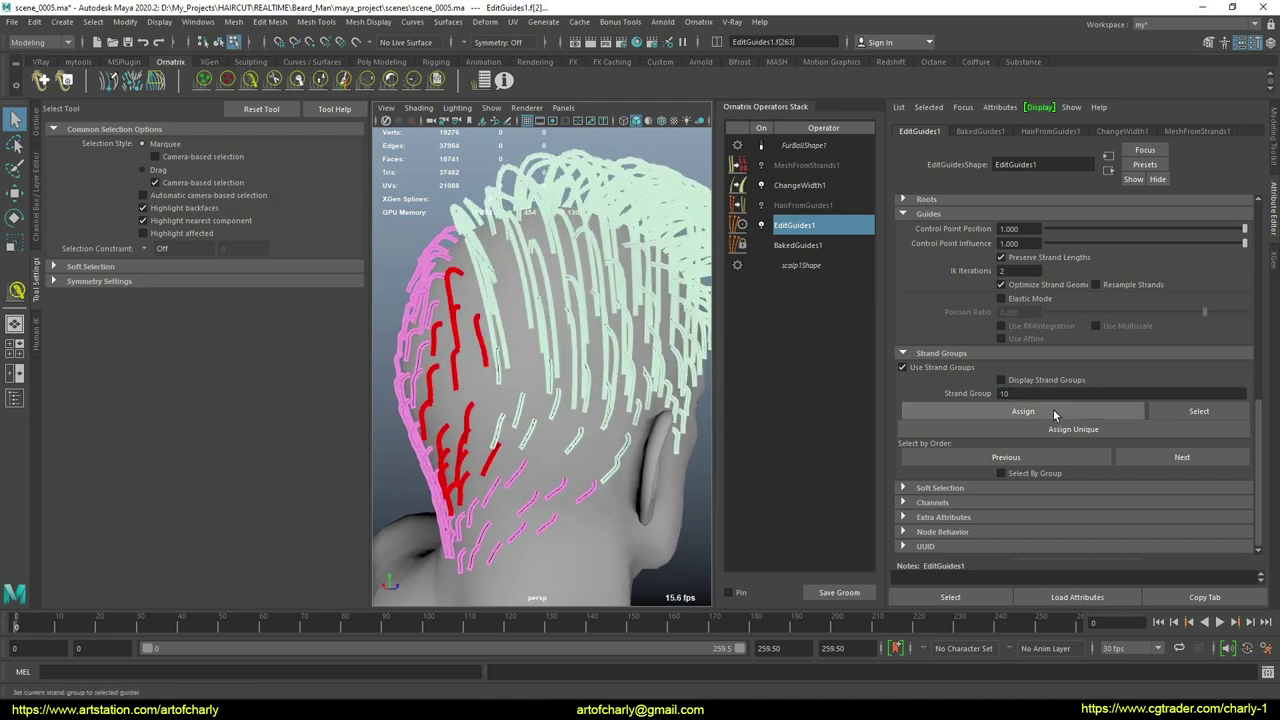
Select the long guides on top of the head and hide them.
left_click_drag(580, 414, 543, 414, "alt")
right_click_drag(543, 414, 420, 400, "alt")
left_click_drag(420, 380, 527, 254, "alt")
left_click_drag(577, 306, 590, 318)
left_click_drag(590, 318, 606, 418, "alt")
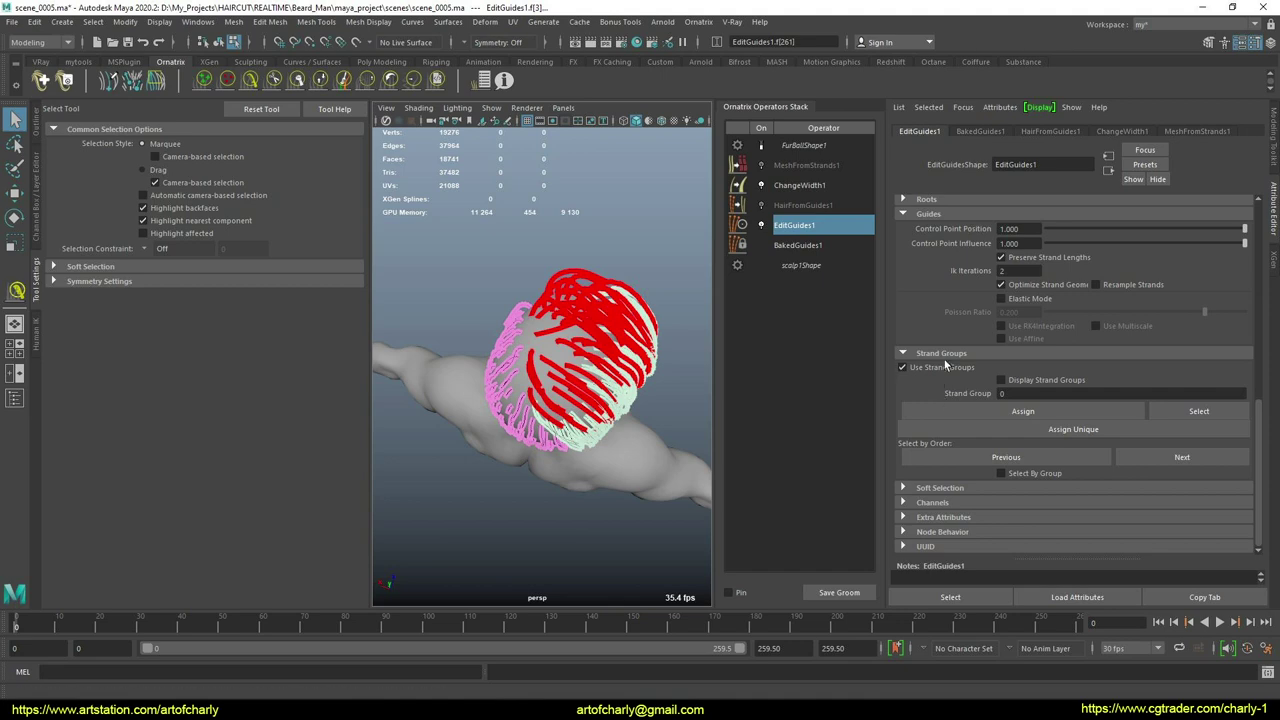
scroll(947, 430, "up", 3)
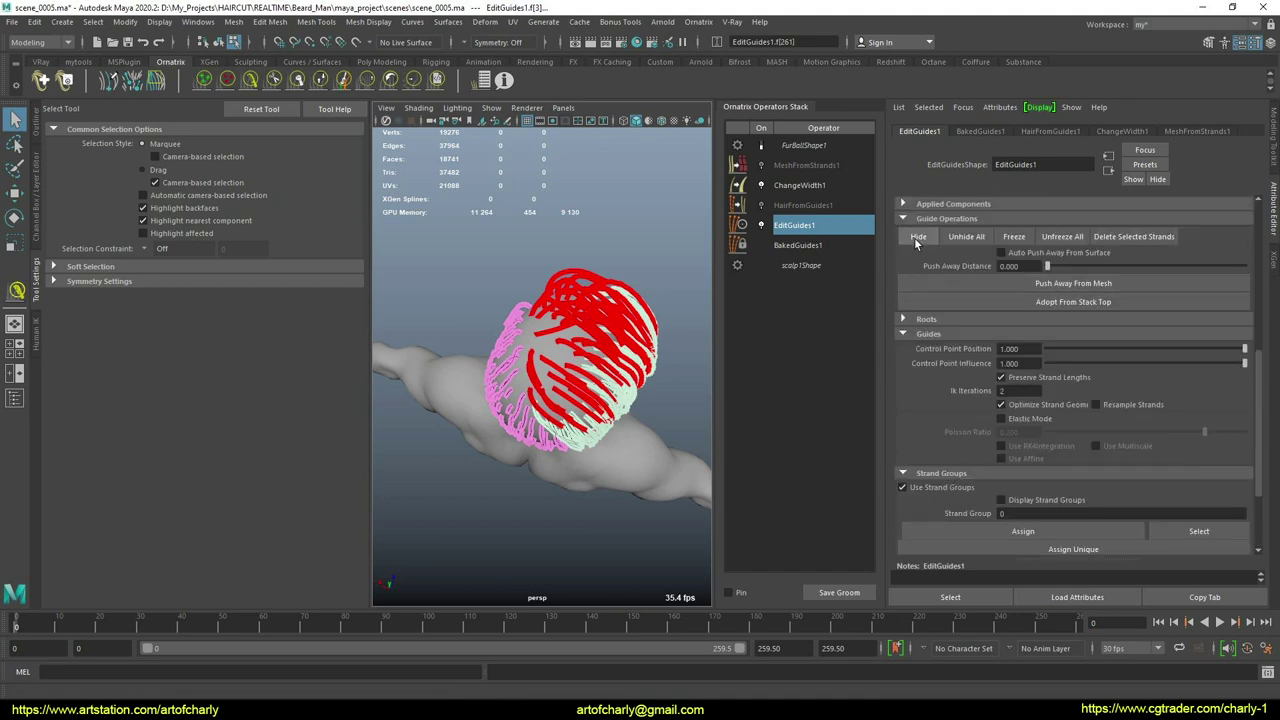
left_click(915, 239)
Hide the remaining long guides along the crown and front of the head.
left_click_drag(600, 245, 680, 248, "alt")
left_click_drag(501, 278, 496, 272)
left_click_drag(560, 300, 585, 294, "alt")
left_click(921, 240)
left_click_drag(530, 262, 713, 306)
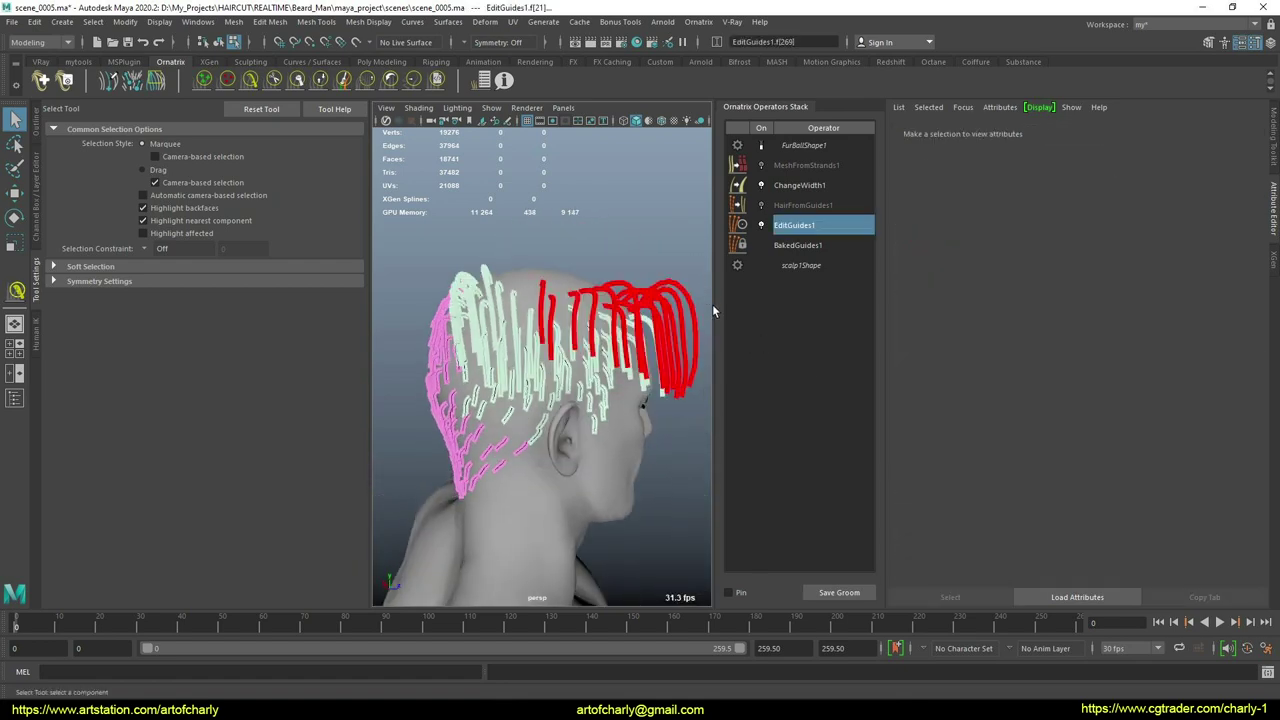
left_click(919, 239)
Hide the leftover long guides above the right ear and temple, leaving only the short side guides.
mouse_move(591, 311)
left_mouse_down("alt")
mouse_move(579, 314)
mouse_move(627, 314)
mouse_move(586, 301)
mouse_move(606, 298)
mouse_move(570, 309)
left_mouse_up("alt")
left_click(914, 238)
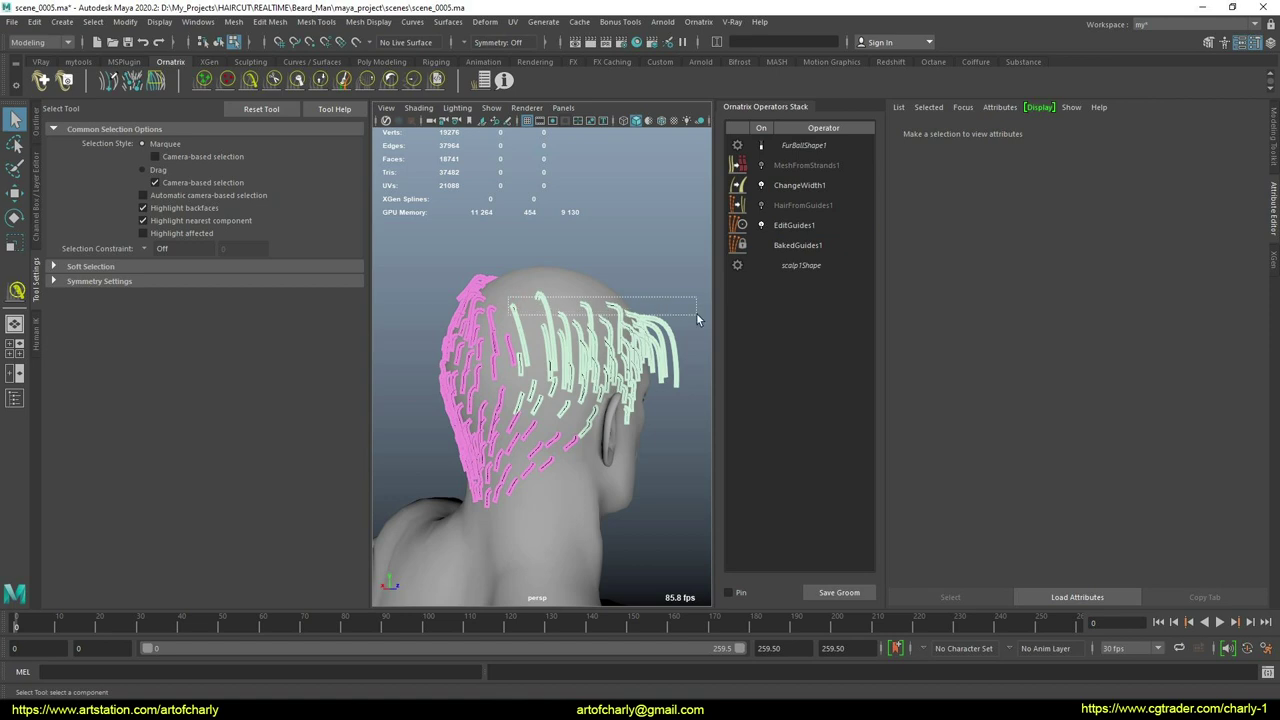
left_click_drag(697, 318, 698, 319)
left_click(918, 237)
mouse_move(610, 310)
left_mouse_down("alt")
mouse_move(550, 312)
mouse_move(616, 297)
left_mouse_up("alt")
left_click(918, 237)
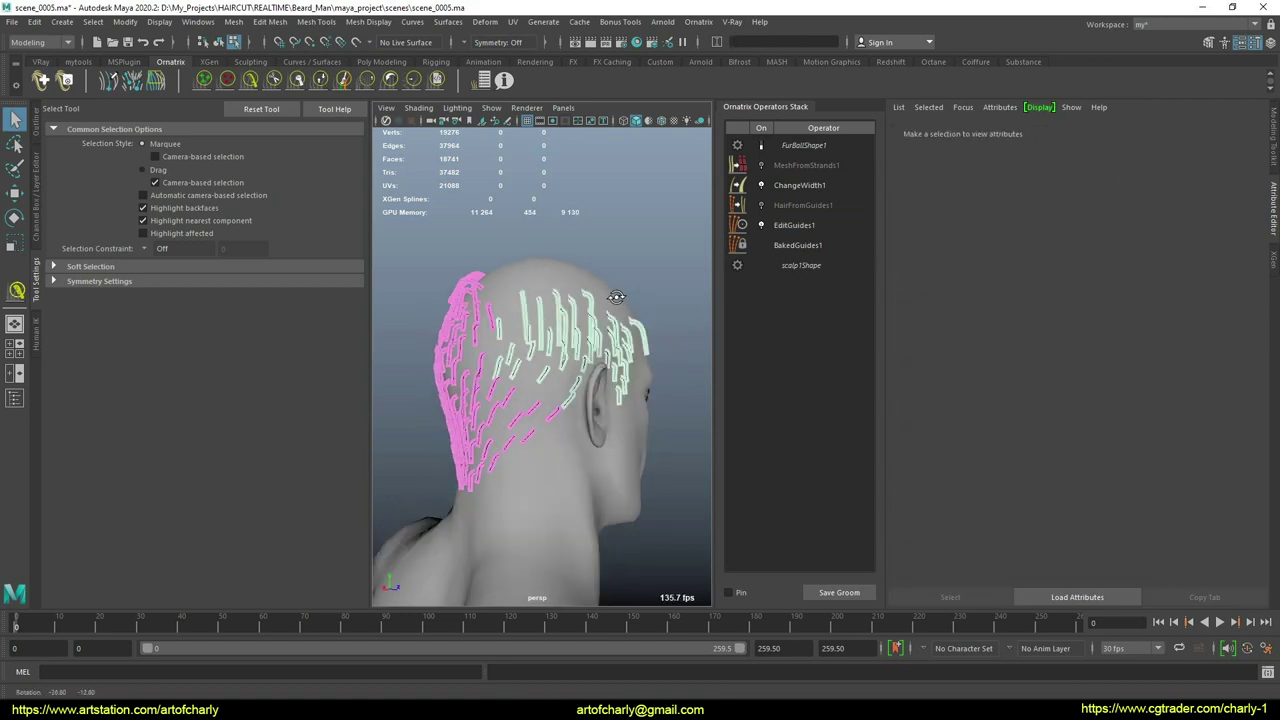
left_click_drag(516, 292, 585, 345)
left_click(918, 240)
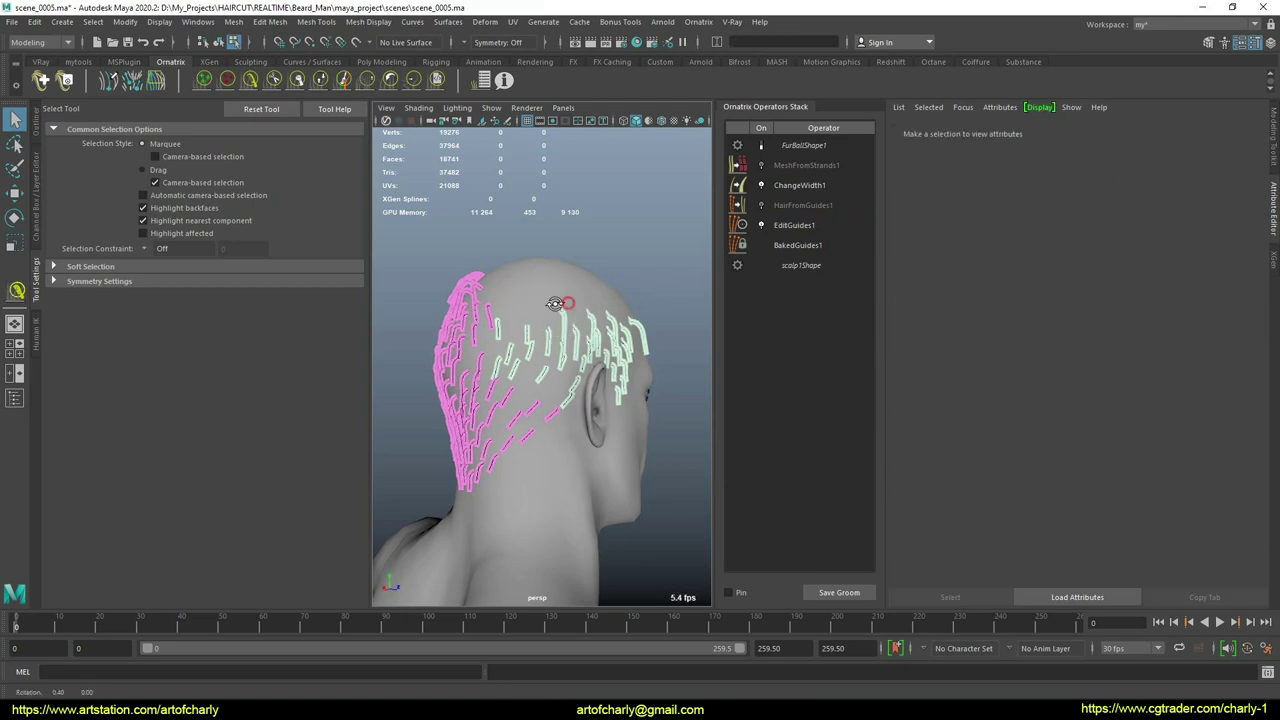
Select the short guides on the right side around the ear and assign them to strand group 10.
left_click_drag(560, 294, 515, 340, "alt")
right_click_drag(515, 355, 474, 365, "alt")
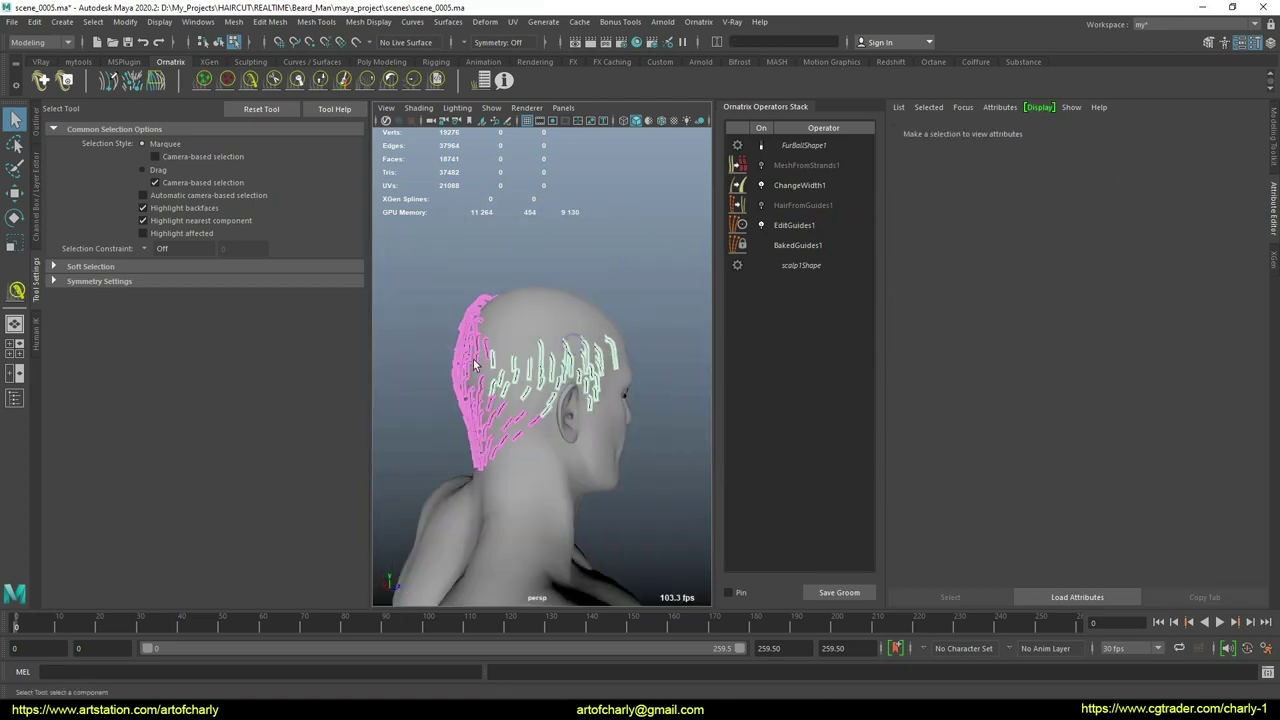
left_click_drag(563, 409, 650, 443)
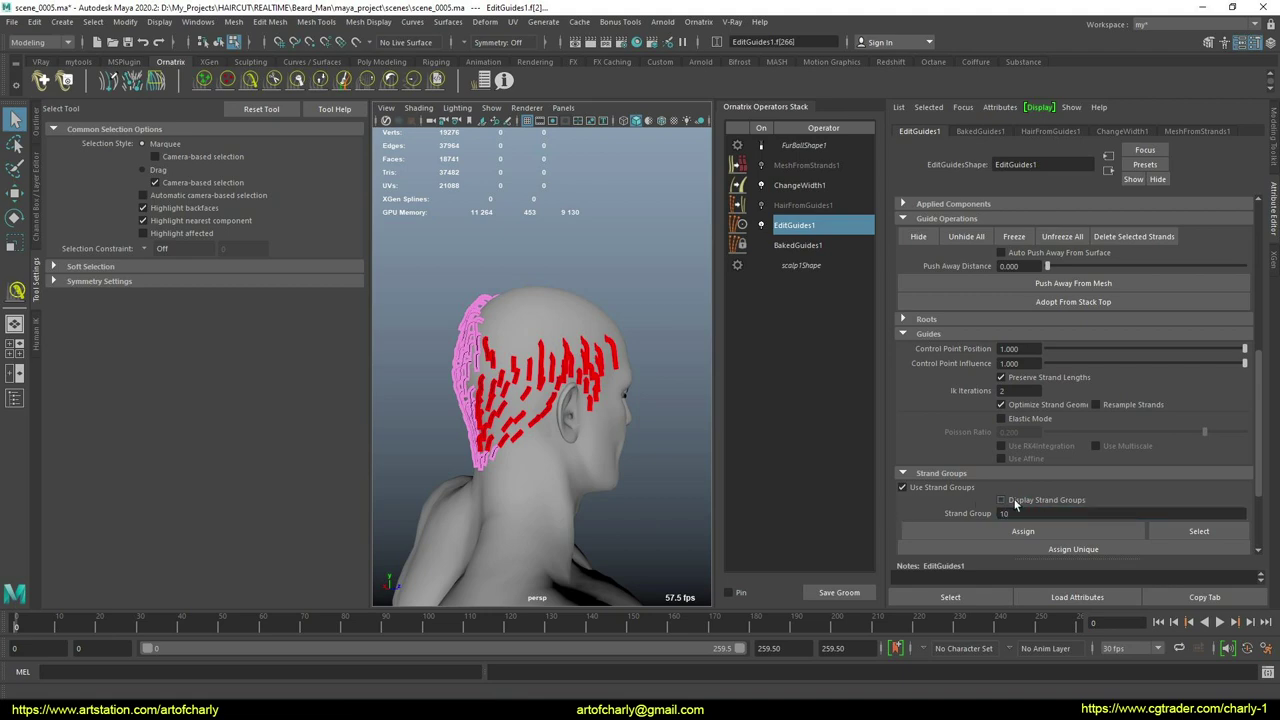
left_click_drag(597, 343, 511, 329, "alt")
left_click(511, 329)
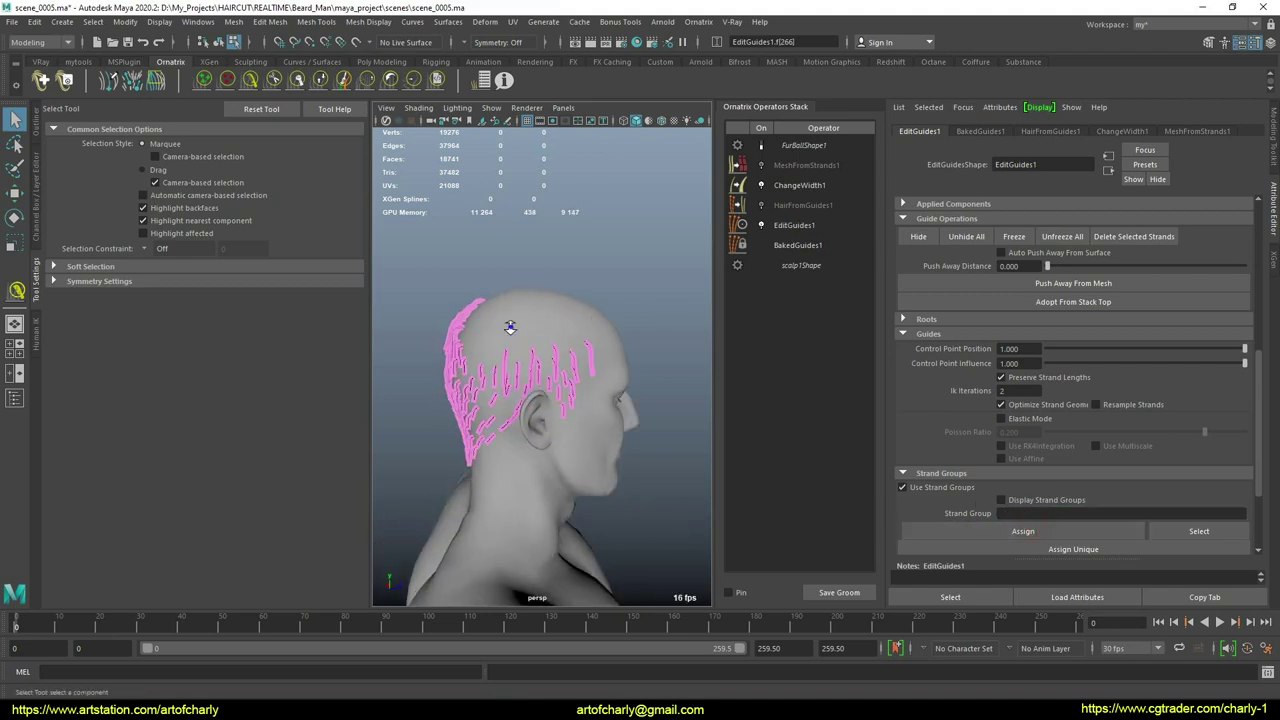
Check the grouped short guides around the head, select EditGuides1 and unhide all guides.
right_click_drag(511, 329, 566, 366, "alt")
left_click_drag(566, 366, 582, 325, "alt")
right_click_drag(582, 324, 717, 351, "alt")
left_click_drag(717, 351, 607, 371, "alt")
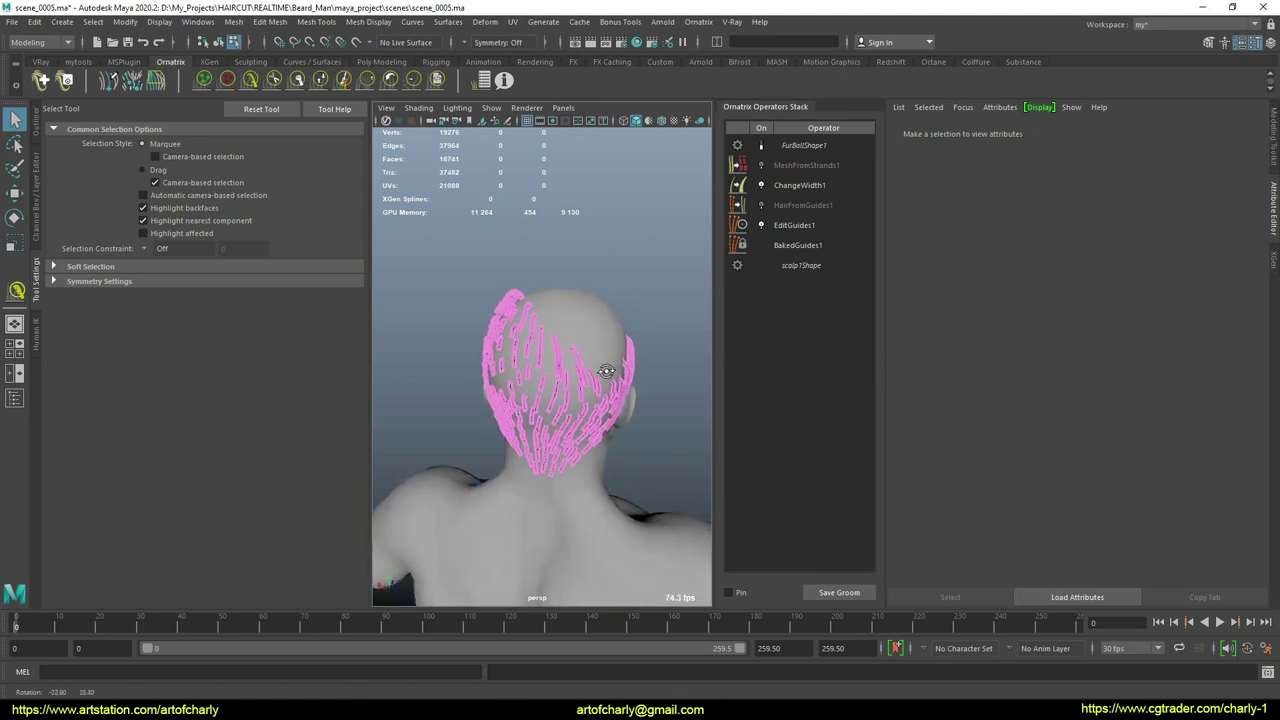
left_click(800, 245)
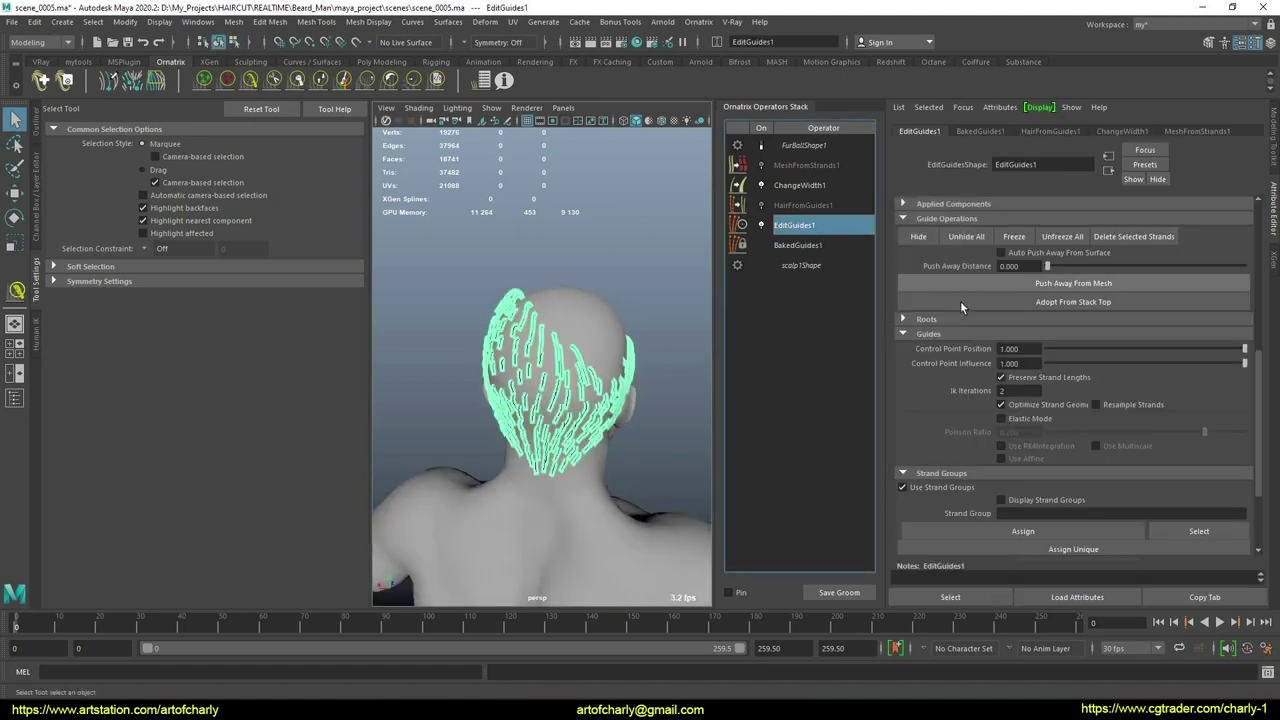
left_click(961, 238)
left_click(666, 320)
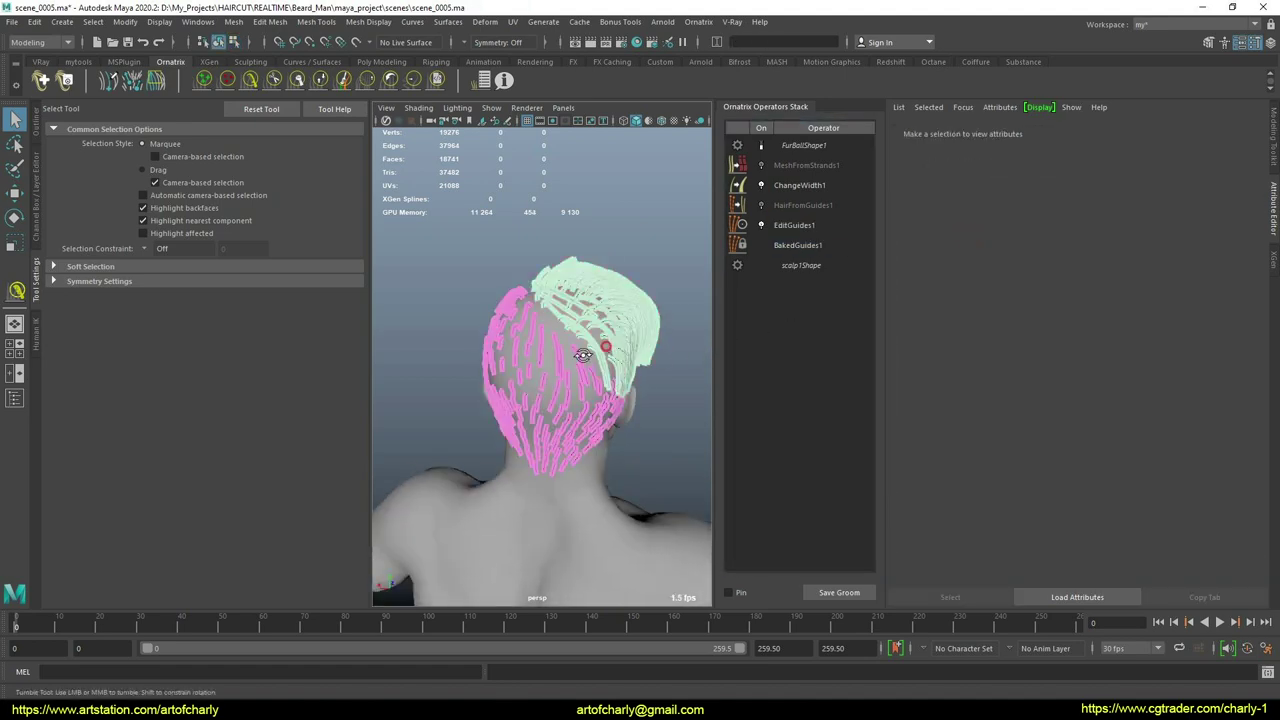
left_click_drag(600, 347, 673, 389, "alt")
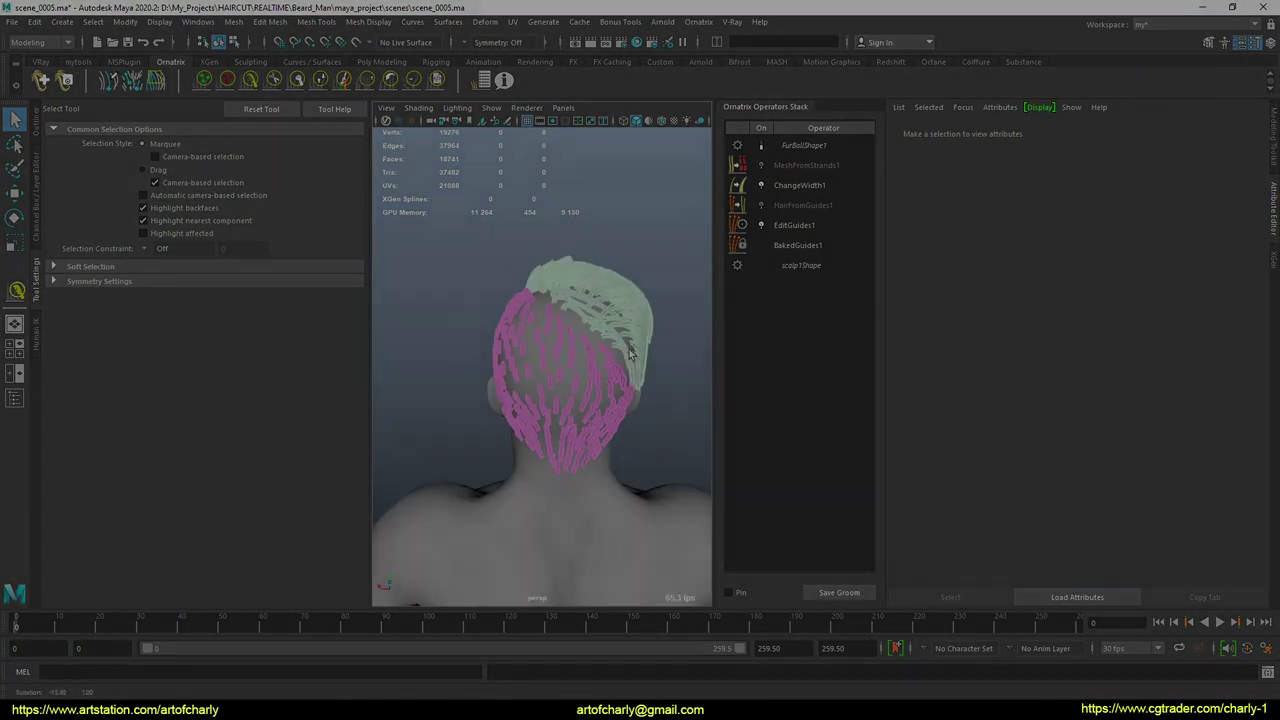